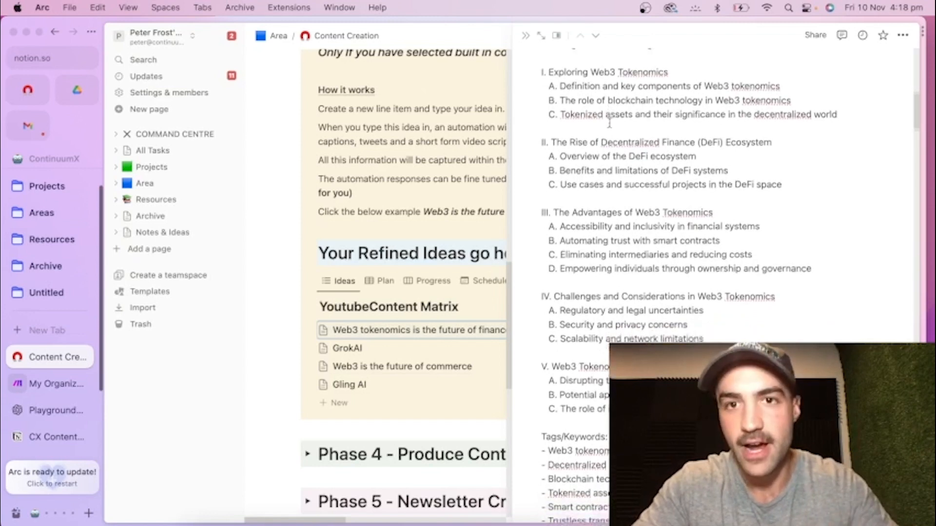
Review the generated outline, blog post and video script in the Web3 tokenomics item, and close the item.
scroll(639, 176, "down", 15)
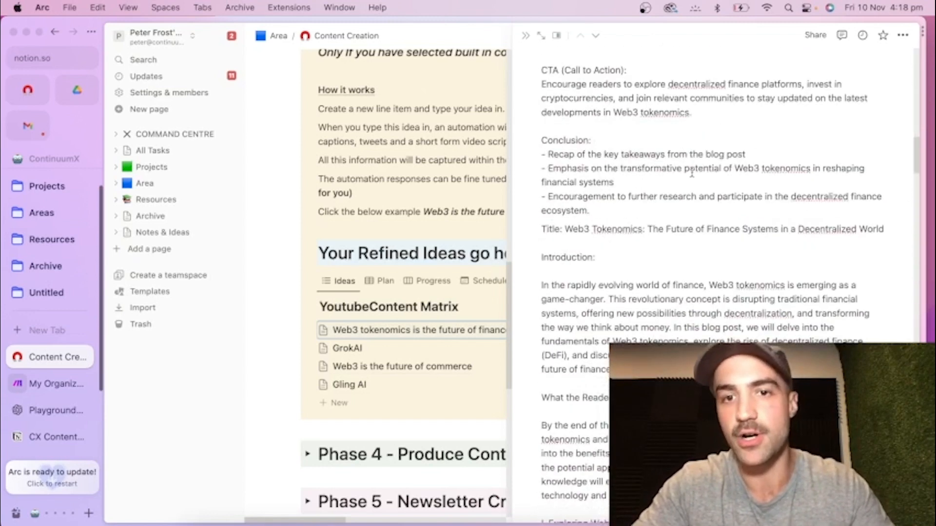
scroll(612, 187, "down", 20)
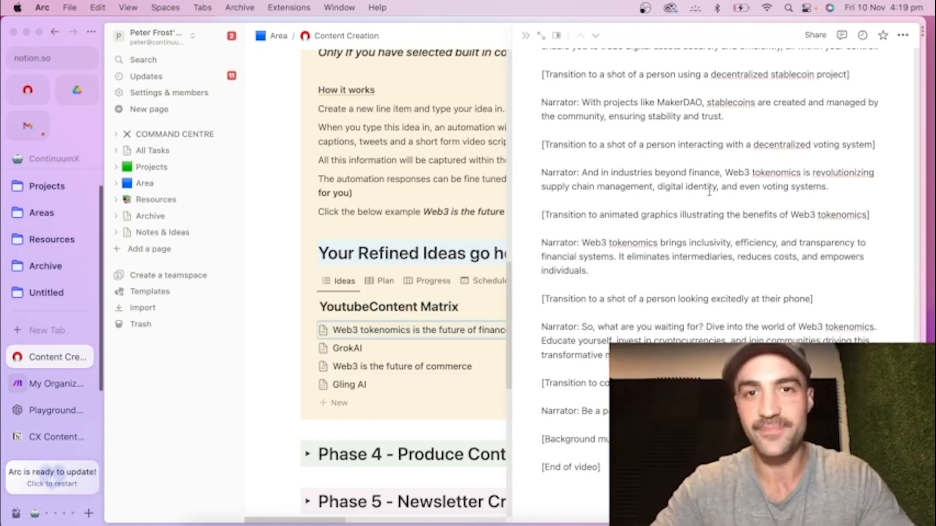
left_click(526, 37)
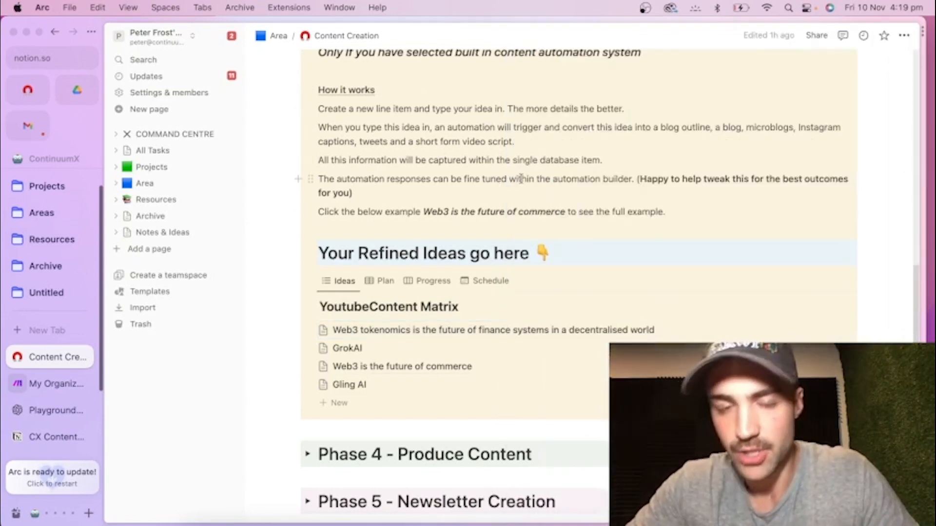
Insert a new table database on the empty line below the Idea Generation gallery.
scroll(439, 179, "down", 10)
scroll(376, 185, "up", 4)
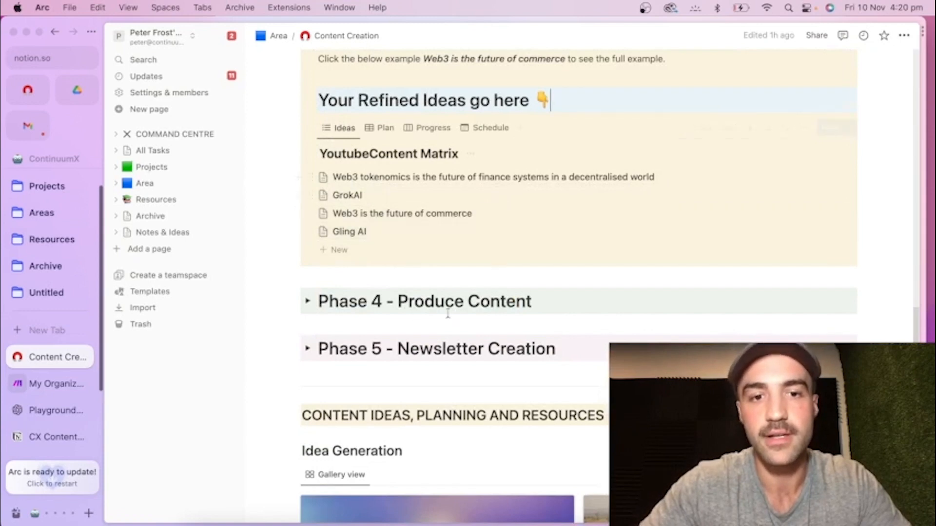
scroll(447, 313, "down", 12)
left_click(361, 366)
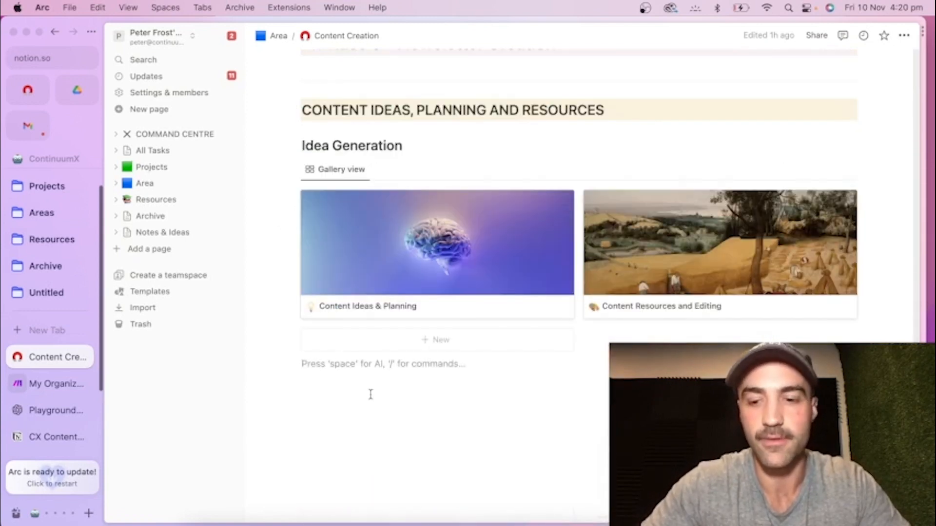
type("/")
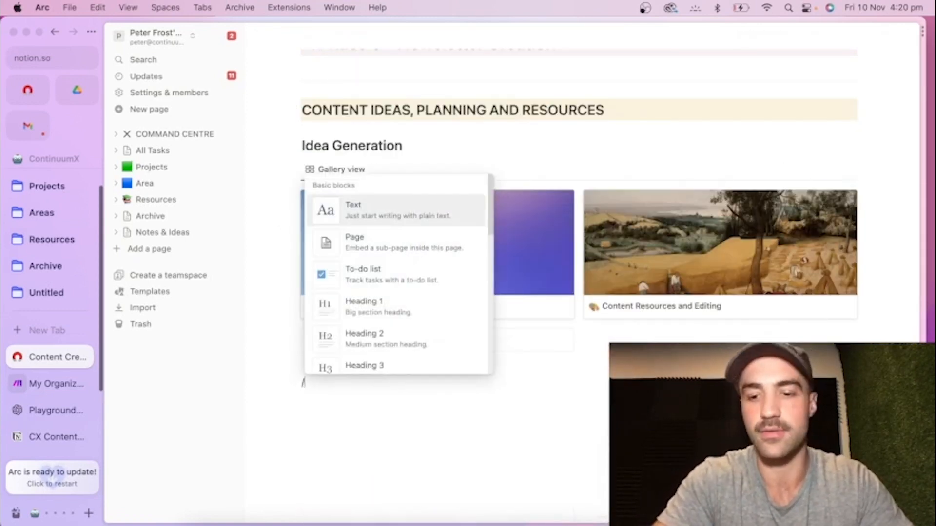
type("tab")
key("Return")
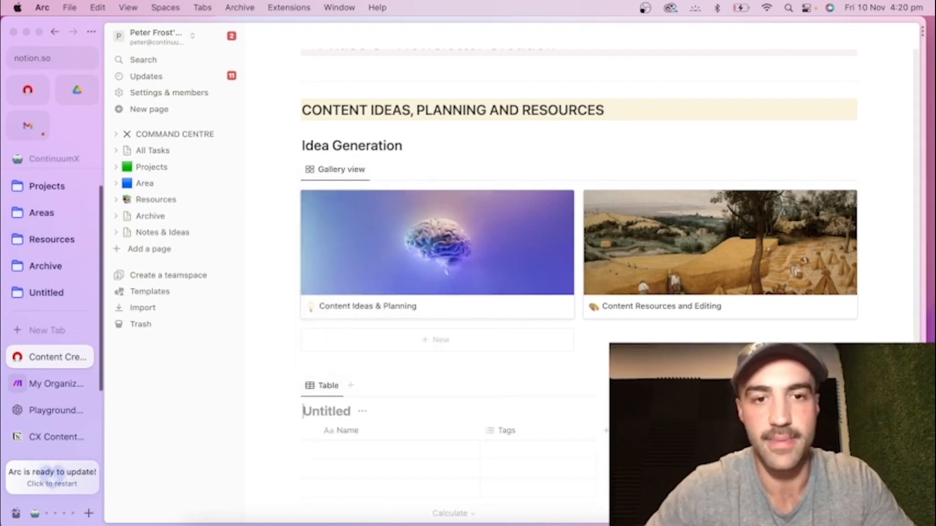
scroll(374, 296, "down", 4)
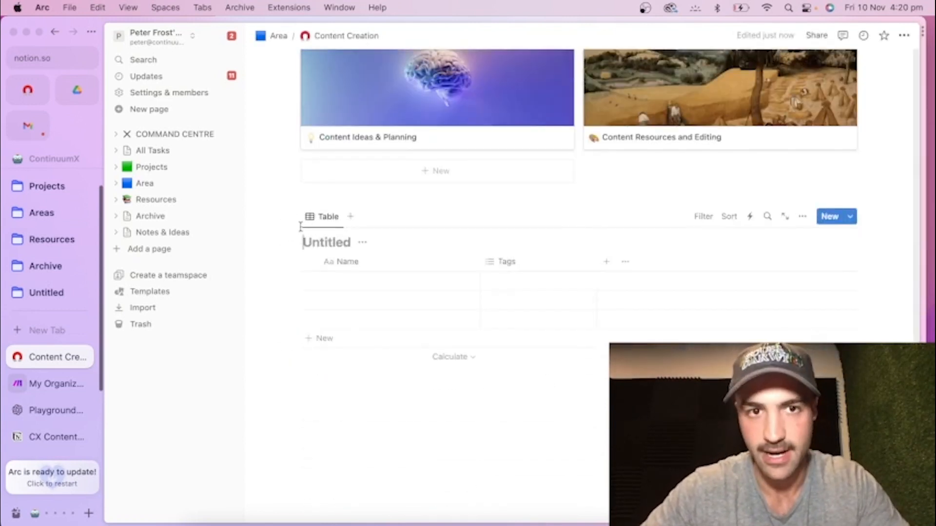
scroll(341, 210, "up", 10)
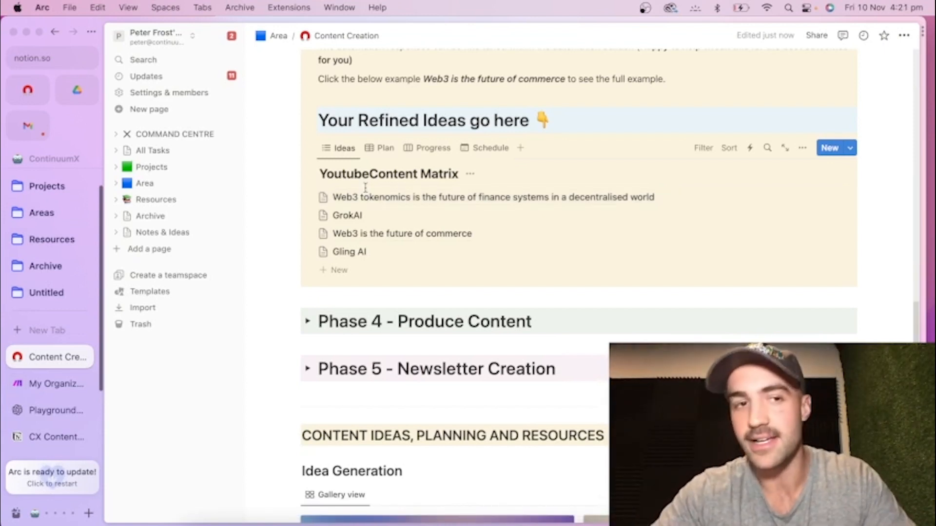
Switch to Make and create a new scenario.
left_click(45, 384)
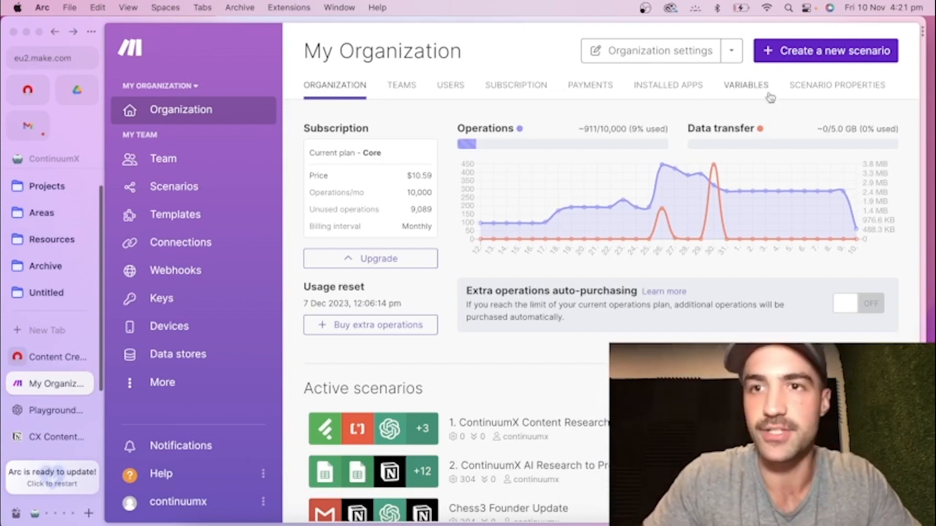
mouse_move(505, 179)
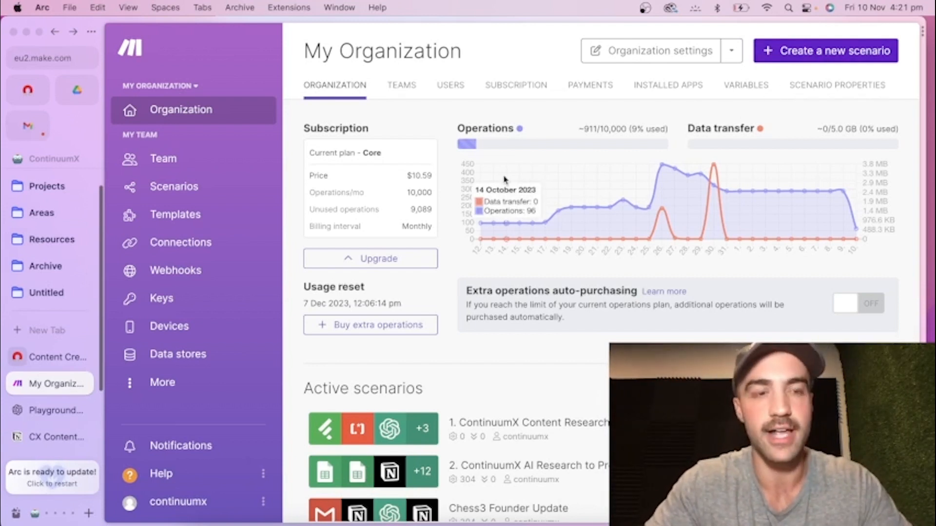
left_click(862, 57)
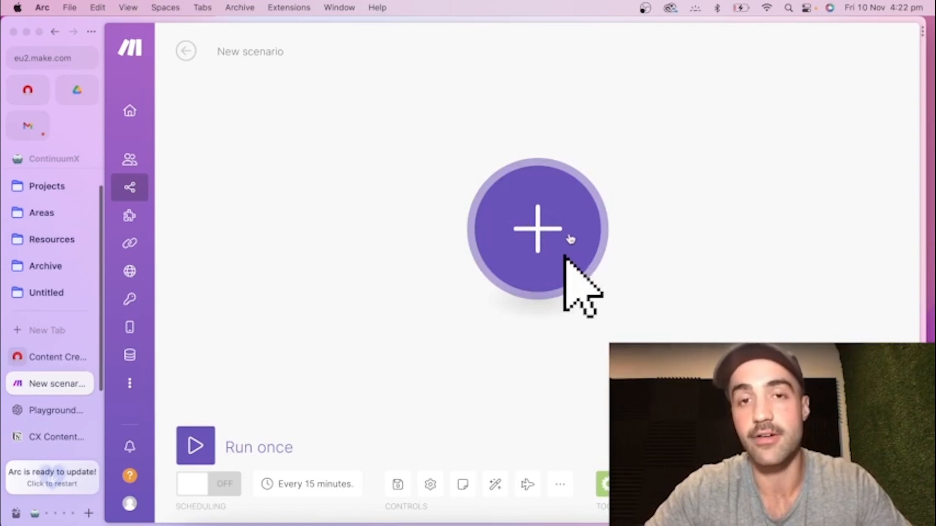
left_click(519, 203)
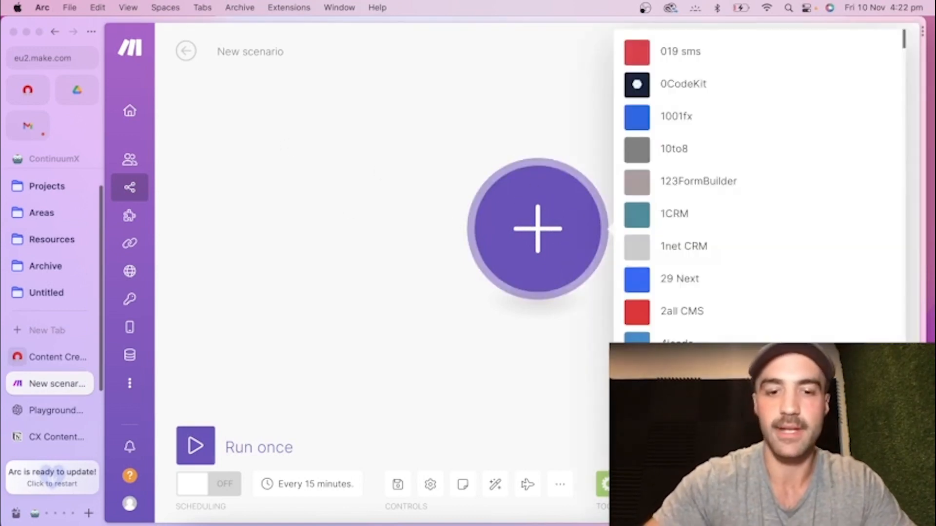
type("notion")
left_click(668, 202)
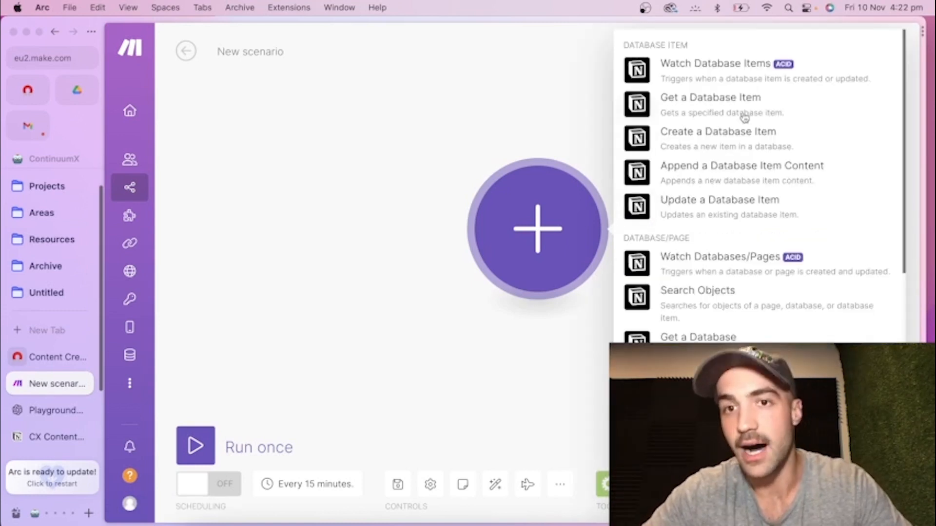
scroll(701, 323, "down", 10)
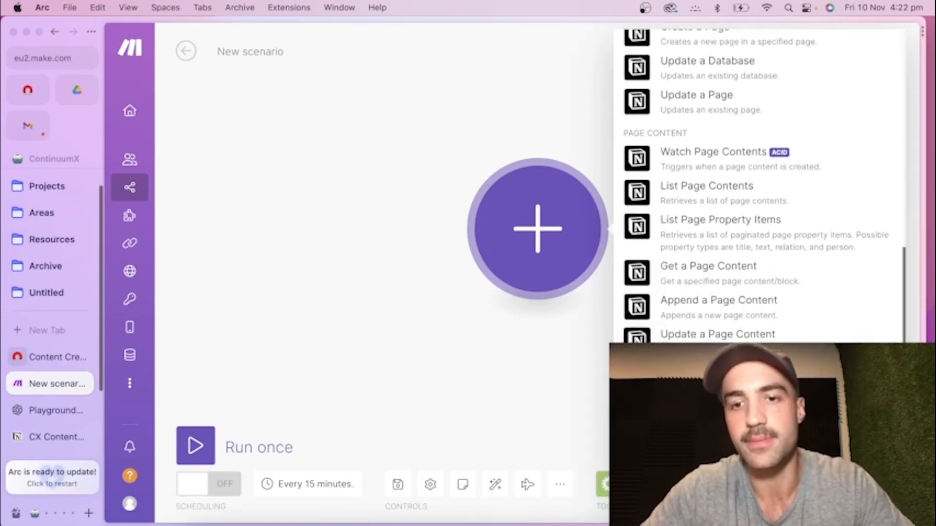
scroll(701, 323, "up", 10)
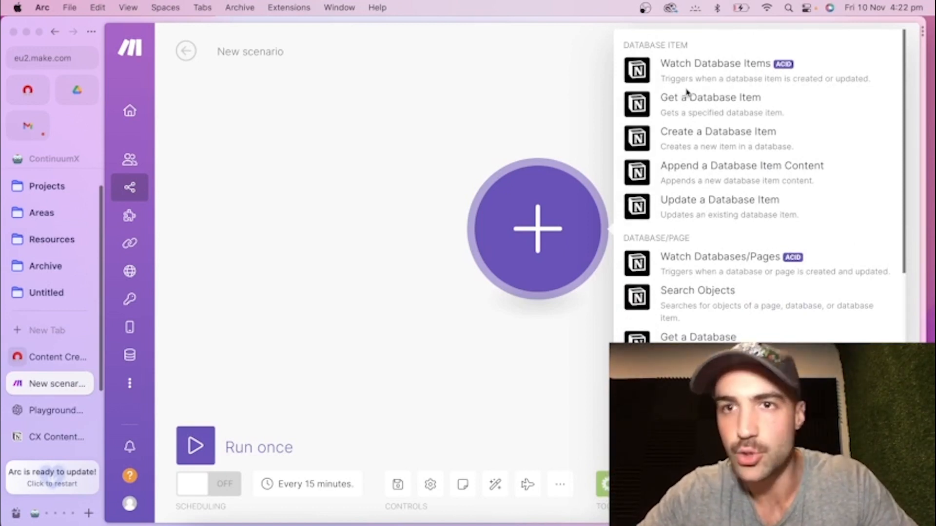
left_click(733, 81)
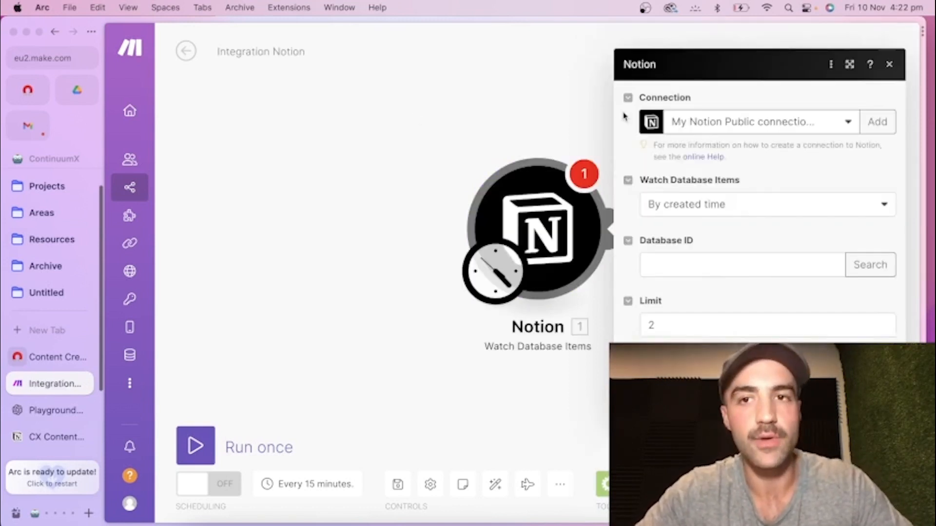
Choose My Notion Public connection for the trigger and watch database items by created time.
left_click(726, 113)
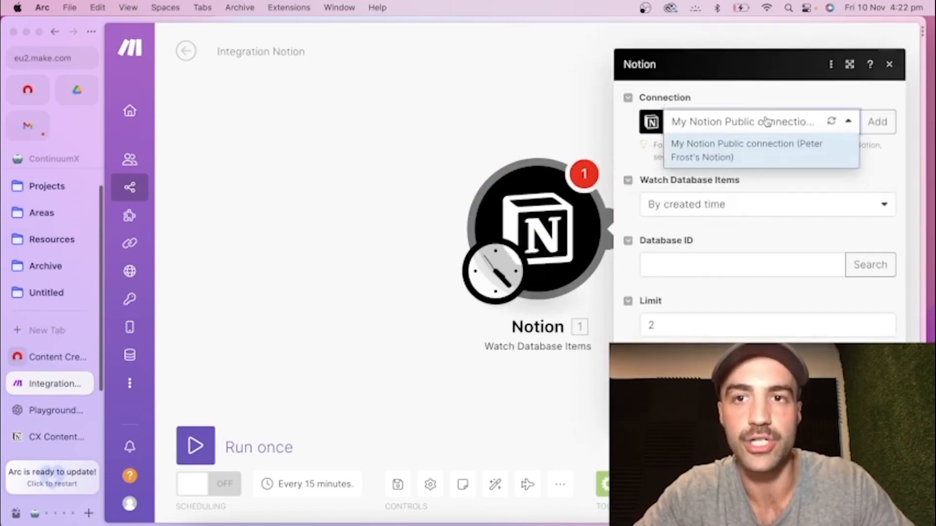
left_click(740, 120)
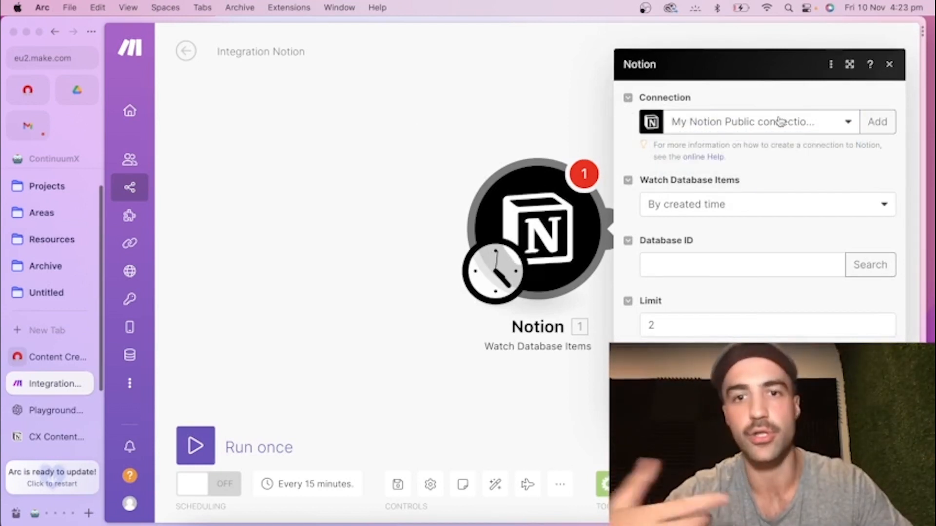
left_click(741, 207)
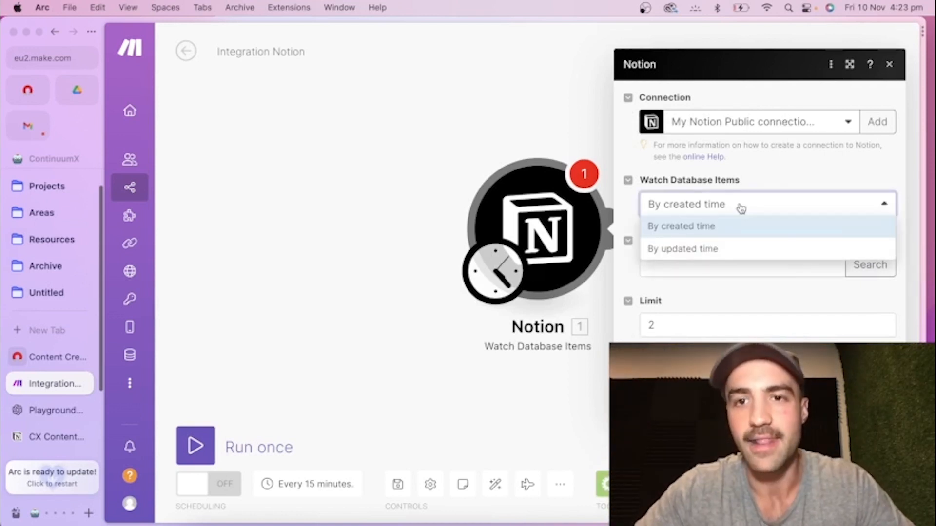
left_click(760, 205)
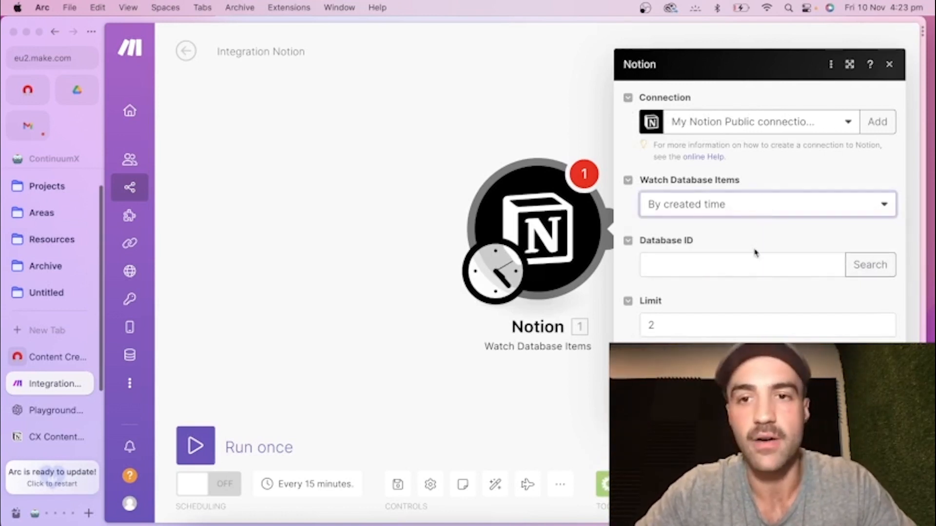
Open the YoutubeContent Matrix database as a full page in Notion and copy the database ID from its URL.
left_click(741, 275)
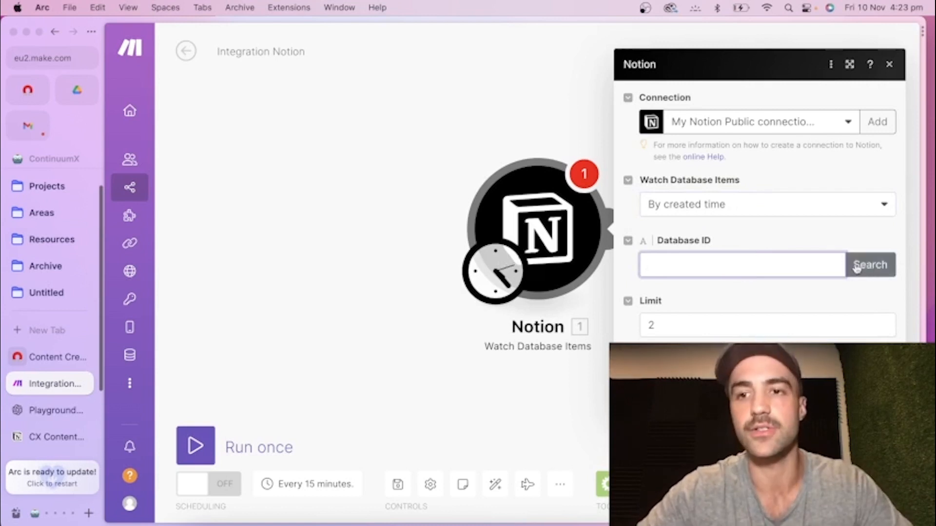
left_click(43, 356)
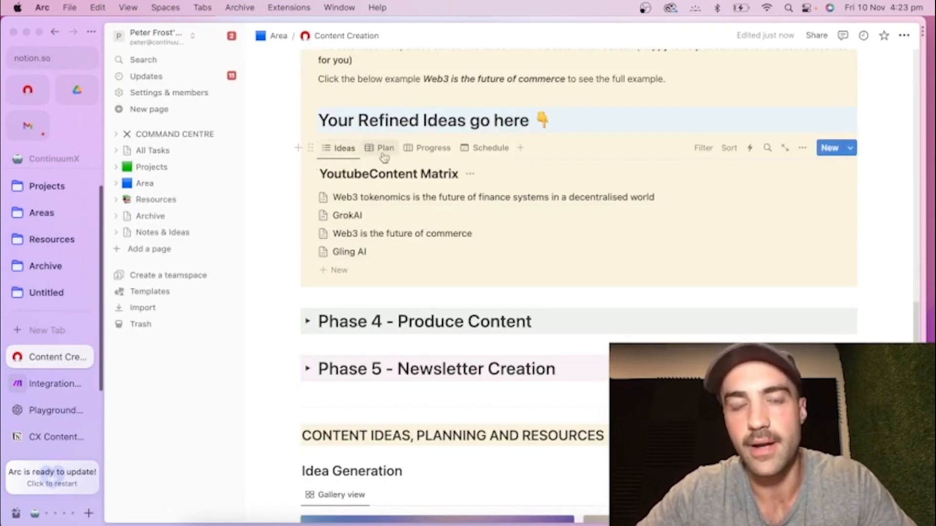
left_click(783, 150)
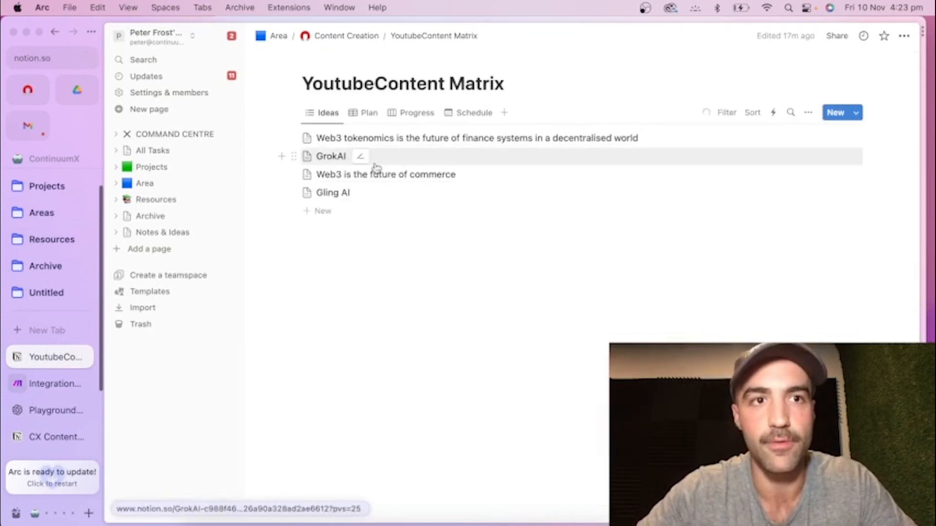
left_click(30, 61)
left_click(198, 64)
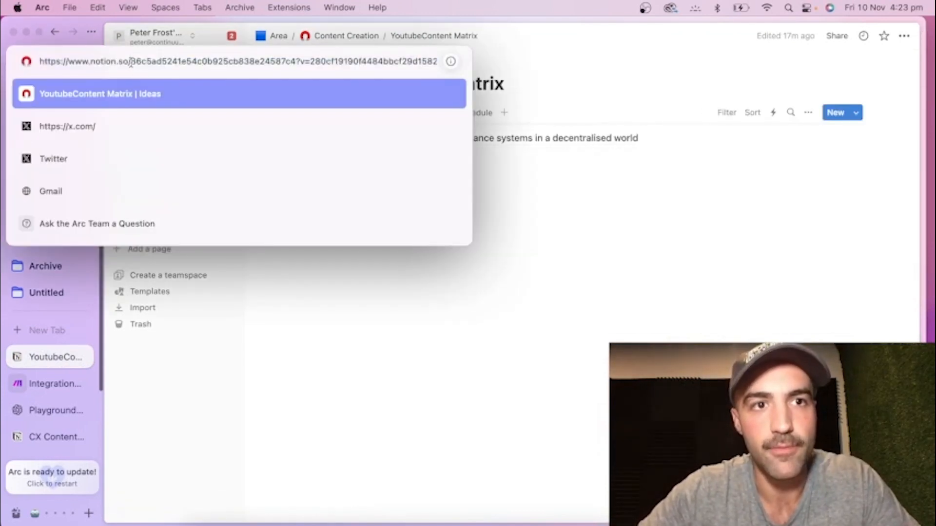
left_click_drag(130, 63, 293, 65)
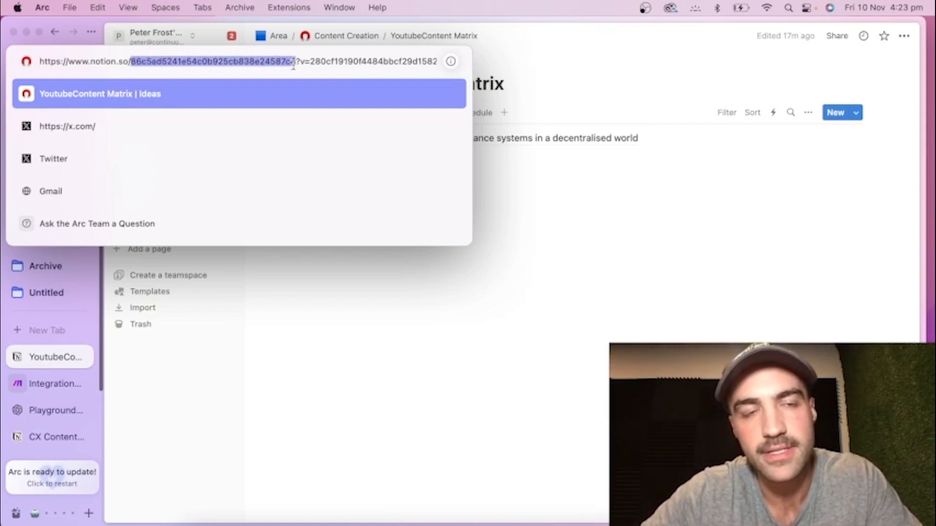
right_click(261, 59)
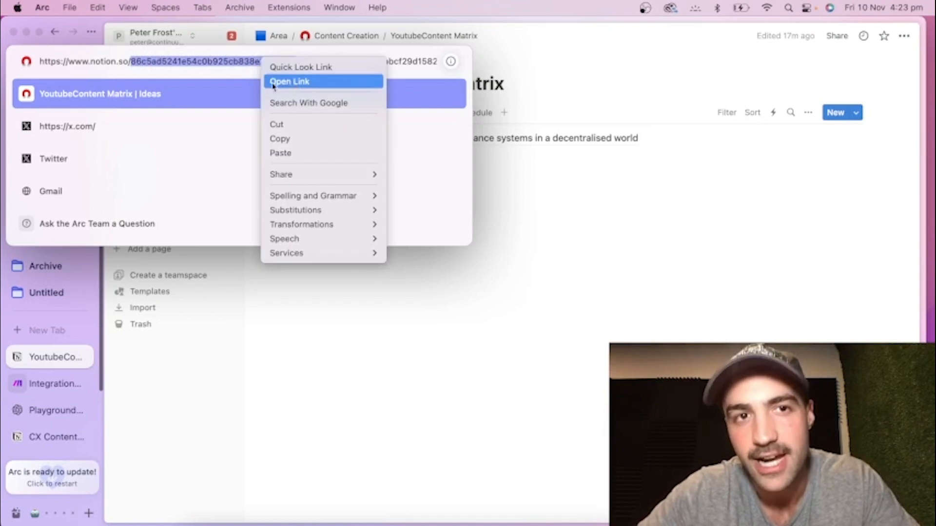
left_click(343, 145)
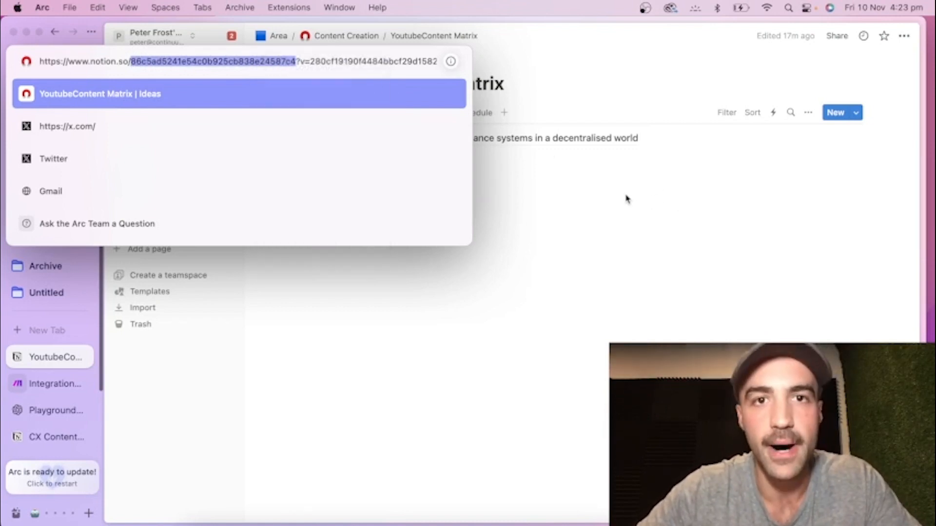
key("Escape")
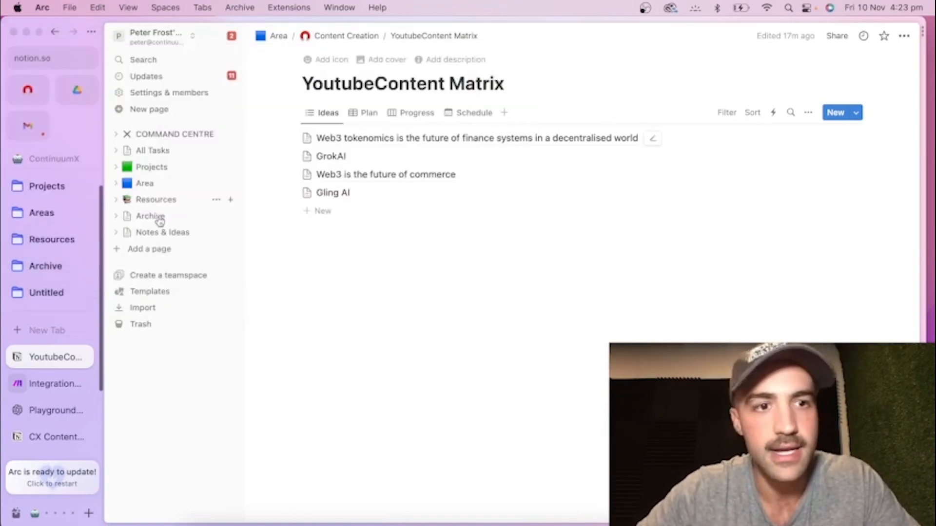
Return to the Make scenario and search for the trigger's database with the query "Youtubecontentmatrix".
left_click(61, 384)
left_click(858, 263)
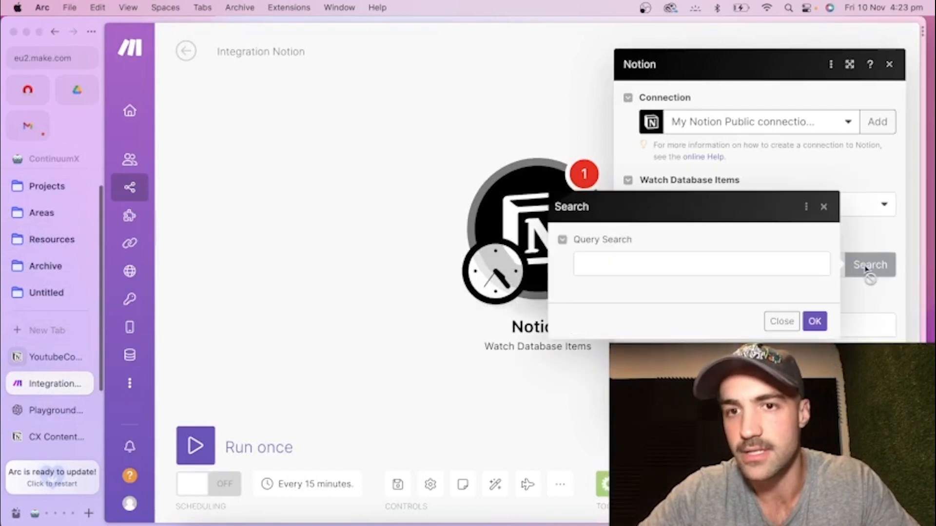
left_click(664, 258)
type("Youtube")
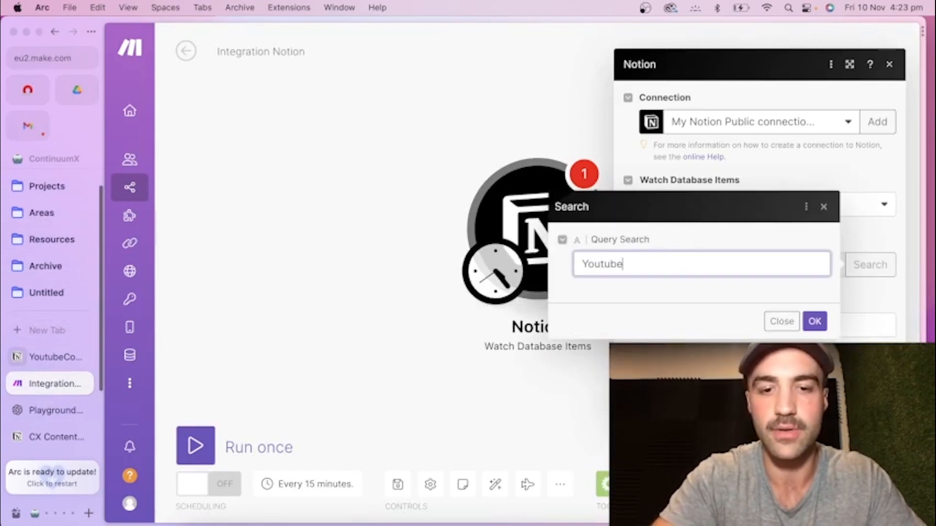
type("d")
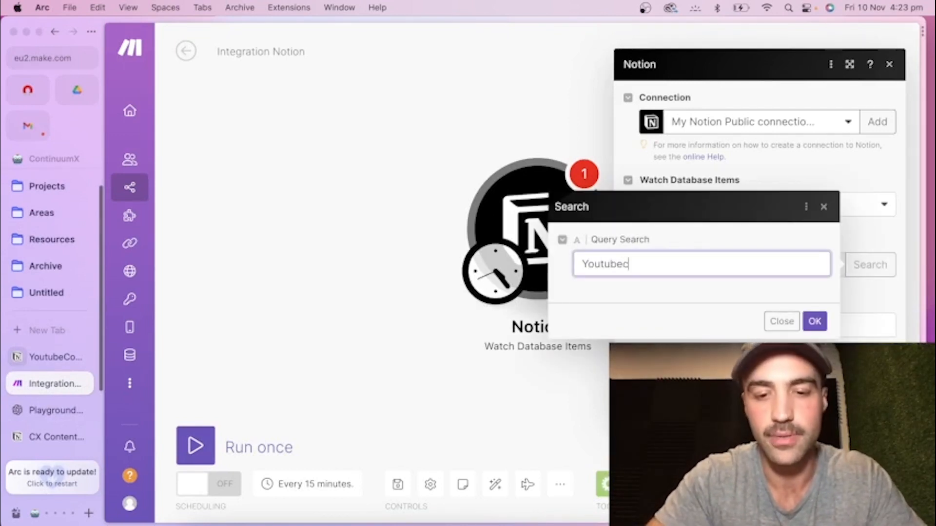
type("ontent")
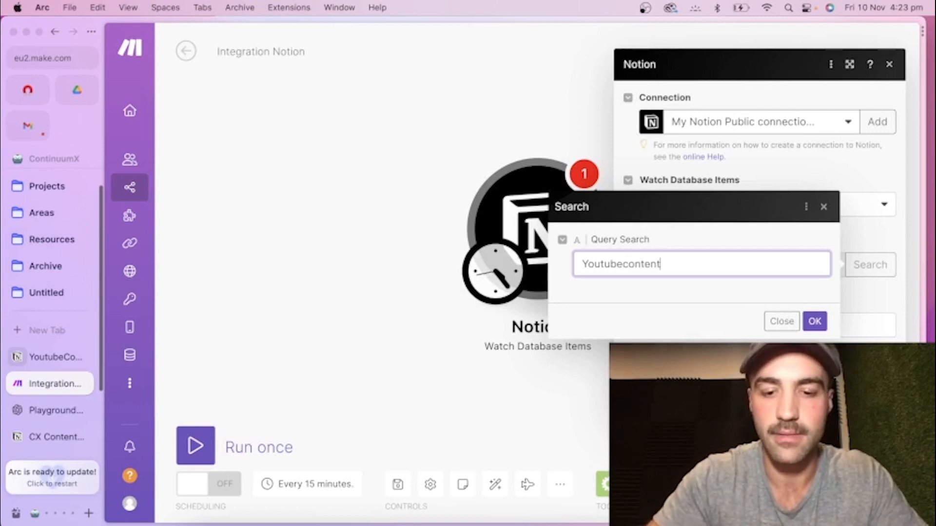
type("matrix")
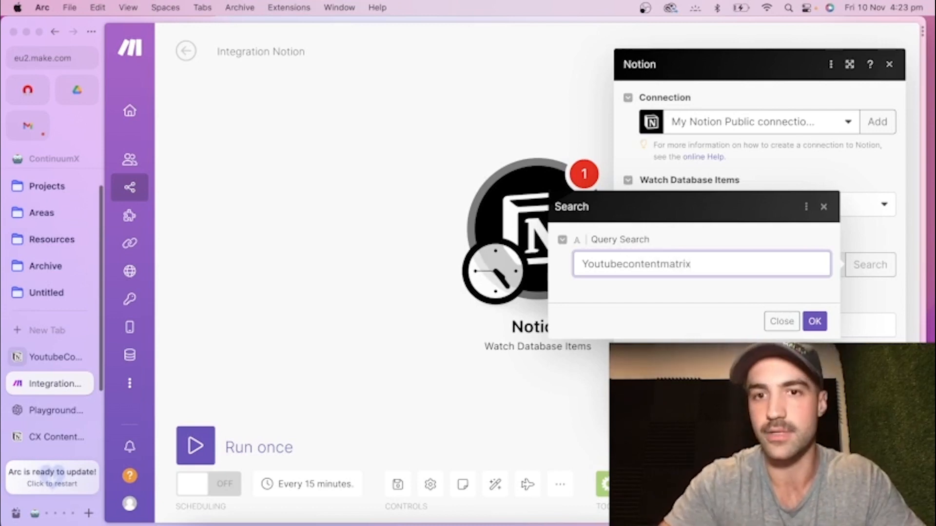
key("Return")
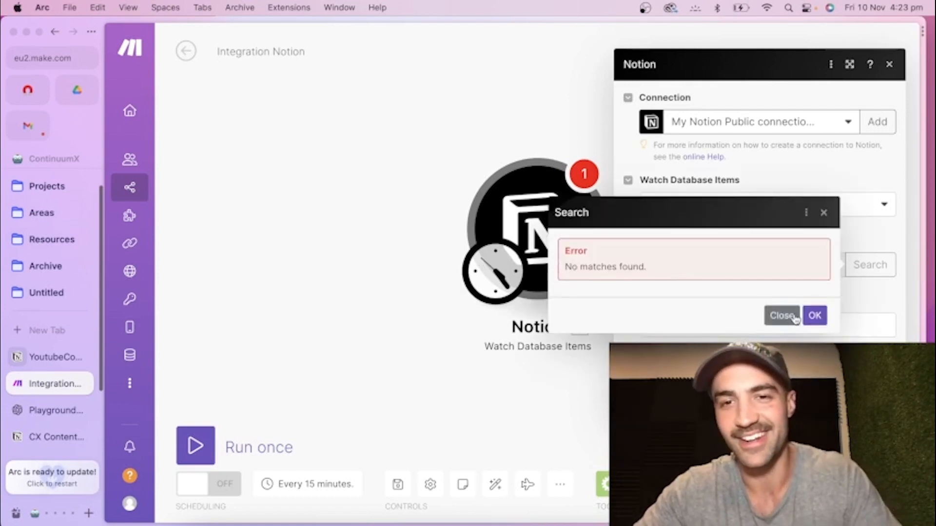
Close the database search and copy the YoutubeContent Matrix database ID again from its Notion URL.
left_click(781, 316)
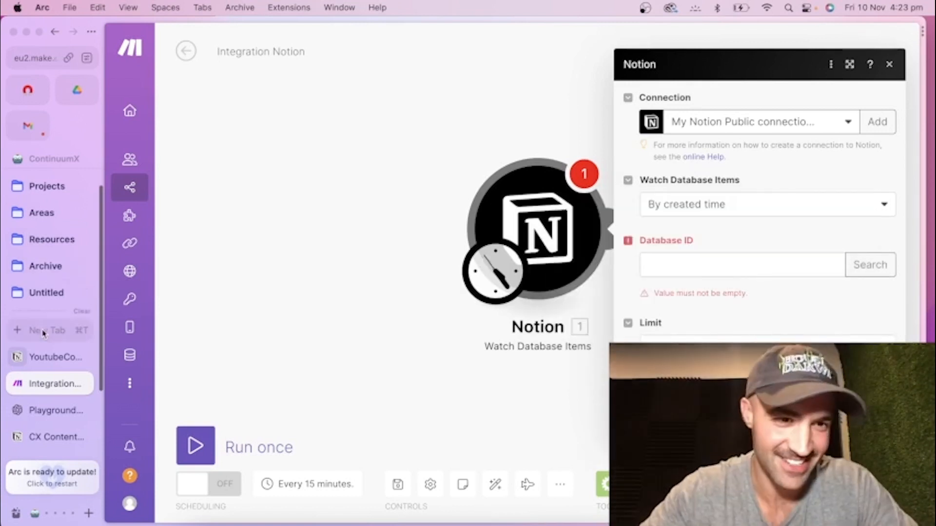
left_click(43, 361)
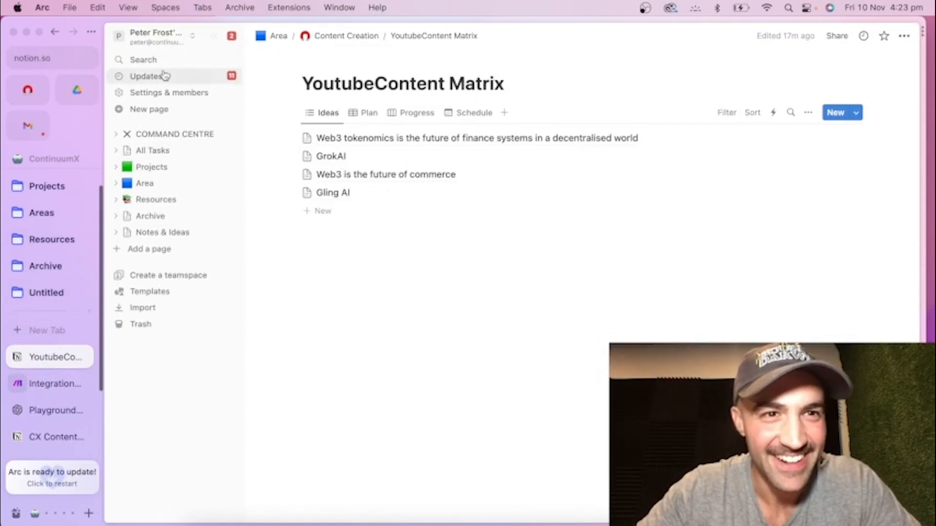
left_click(37, 53)
left_click(132, 63)
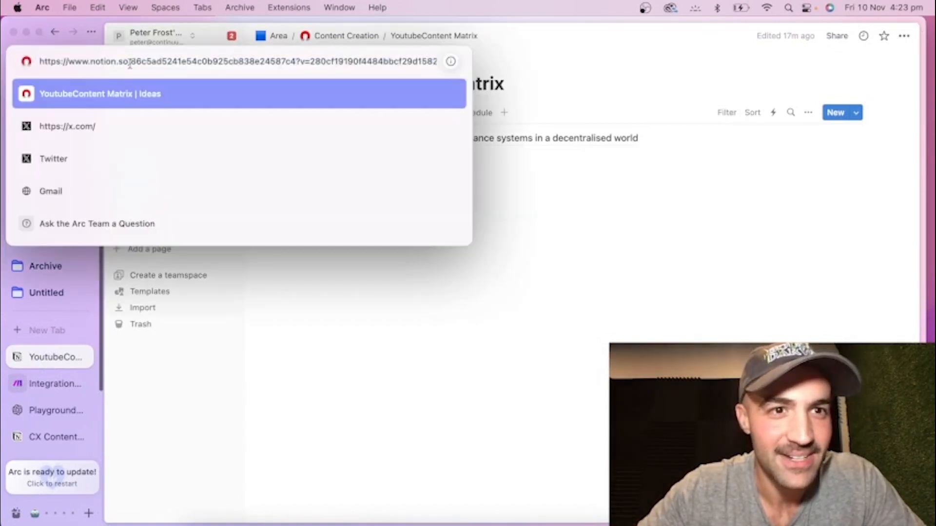
left_click_drag(129, 63, 293, 64)
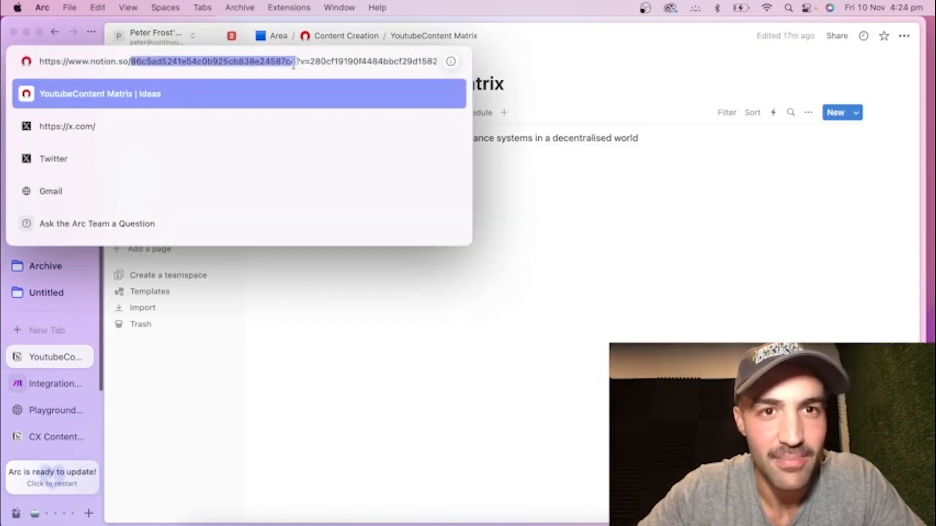
right_click(257, 63)
left_click(292, 141)
key("Escape")
Return to the Make scenario and try to search for the trigger's database using the copied database ID as the query.
left_click(8, 380)
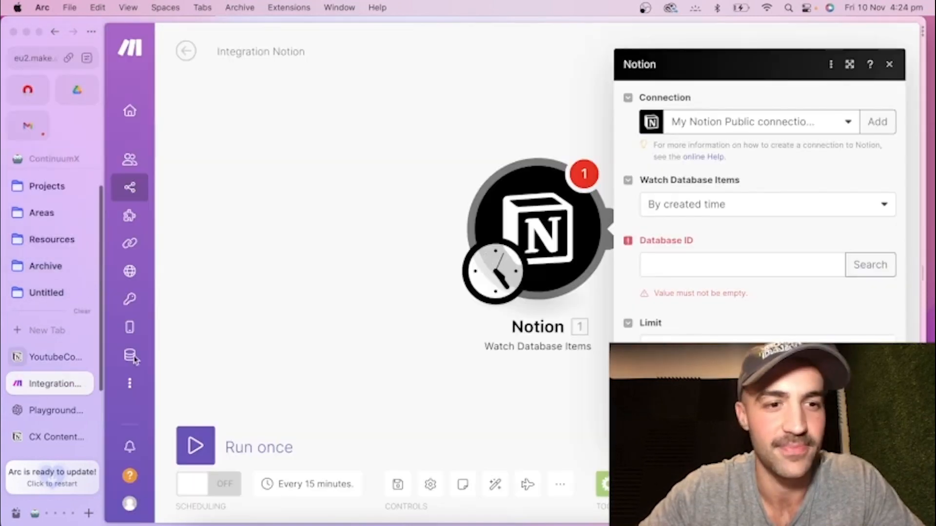
left_click(648, 263)
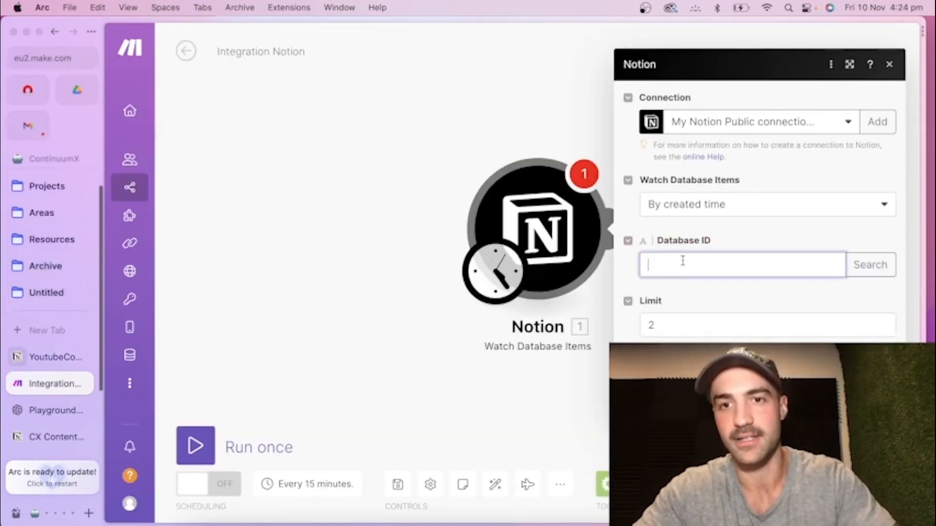
key("super+v")
left_click(858, 268)
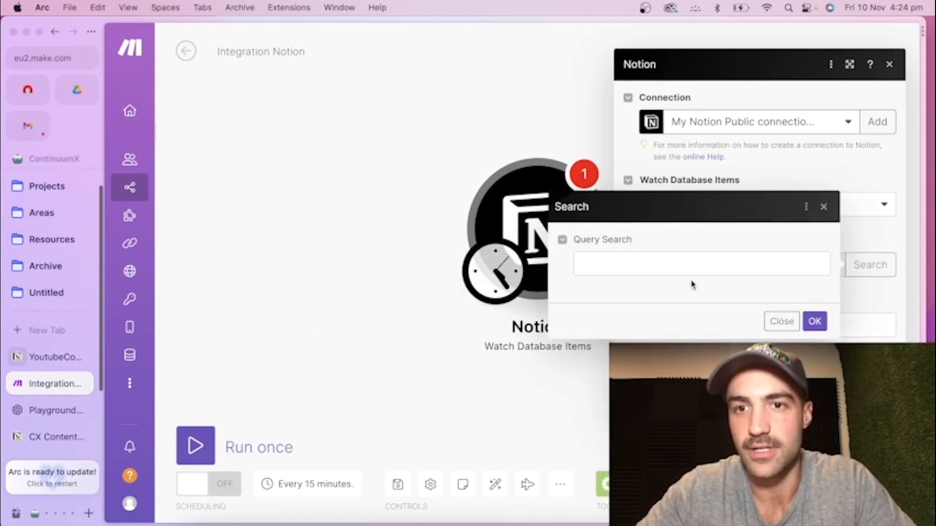
left_click(702, 268)
key("super+v")
left_click(813, 321)
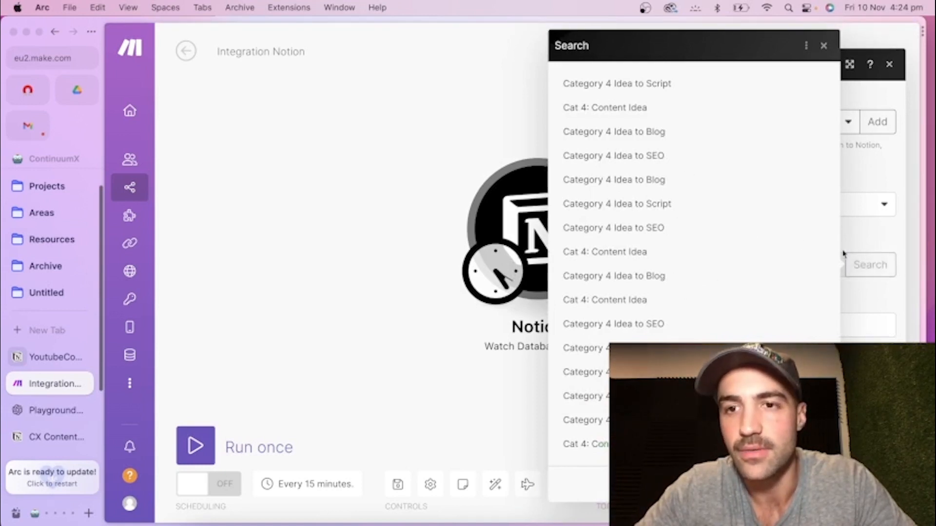
Search for the trigger's database with the query "content matrix" and select YoutubeContent Matrix.
left_click(870, 265)
type("content matrix")
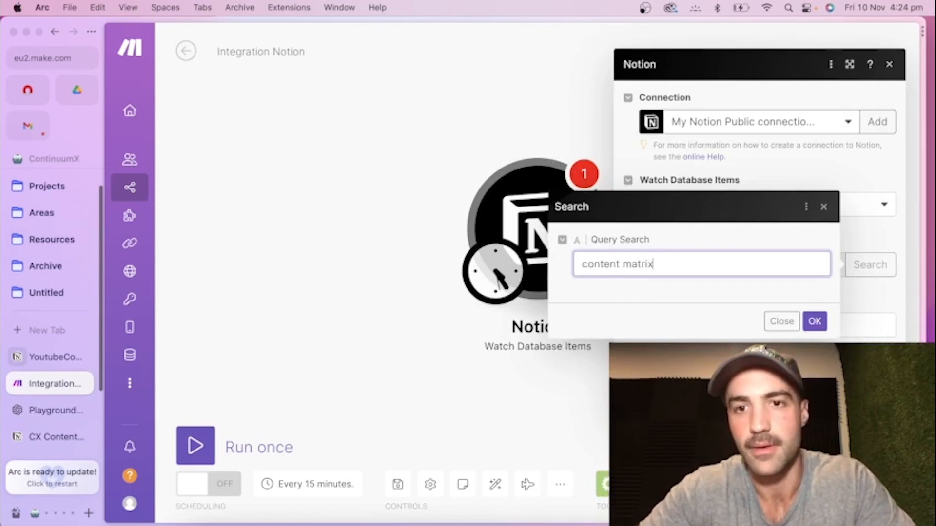
left_click(816, 314)
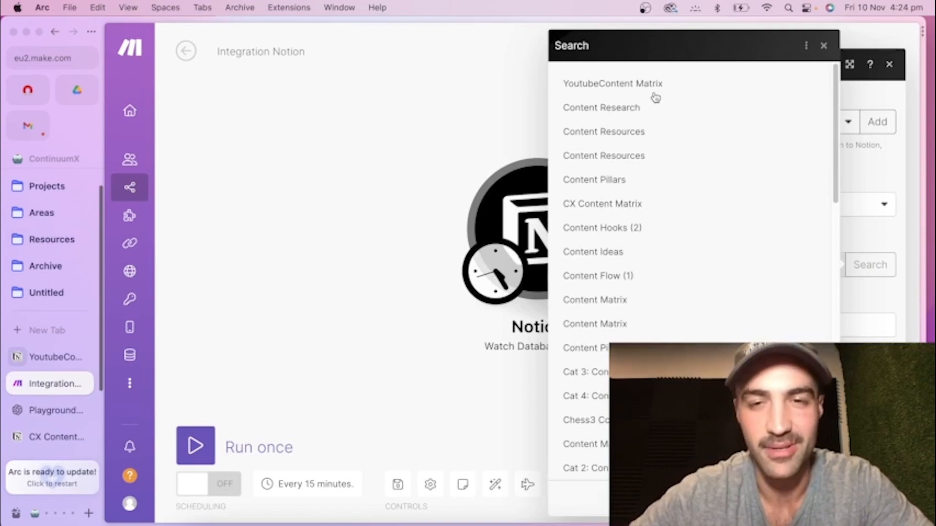
left_click(603, 86)
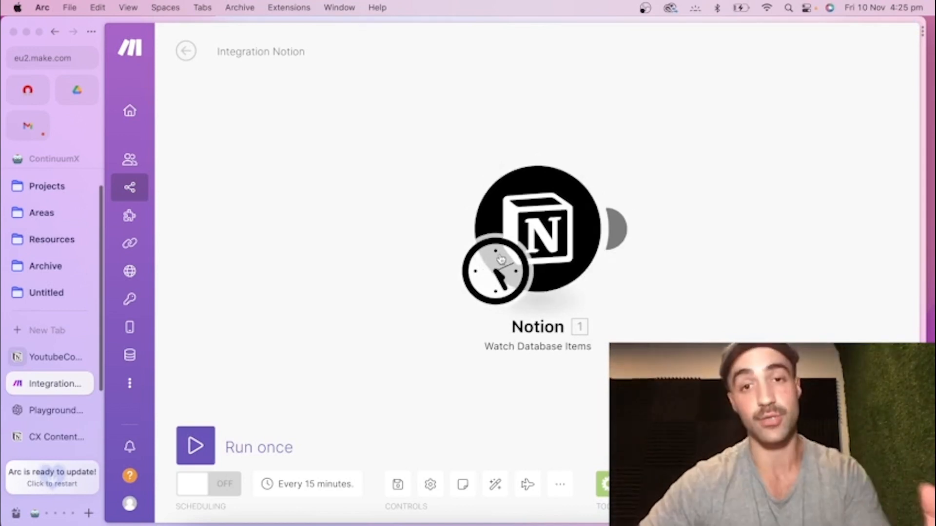
Start adding a second module after the Notion trigger and search the applications for "chat".
left_click(618, 227)
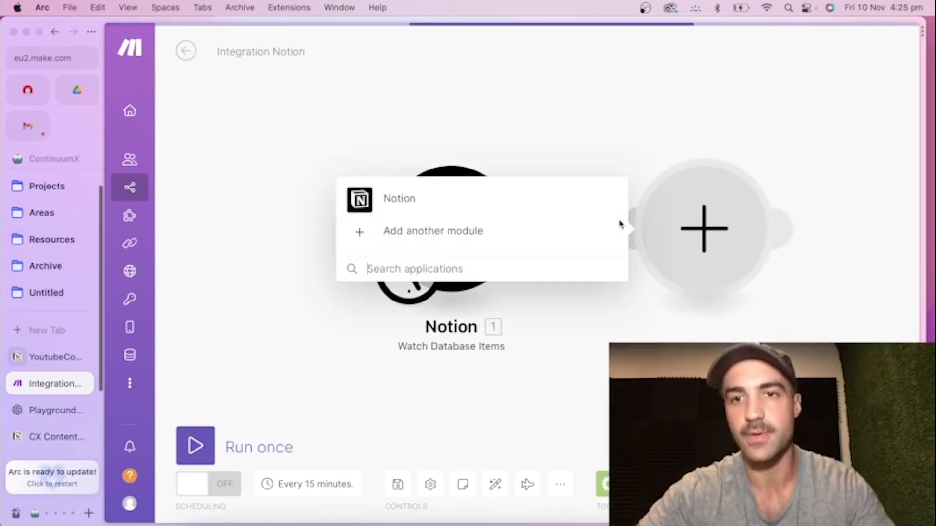
left_click(462, 231)
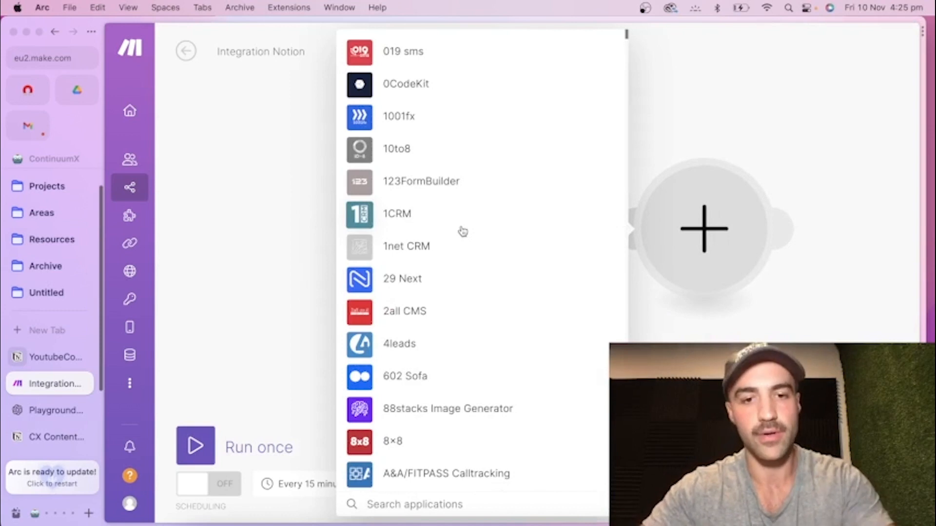
type("chat")
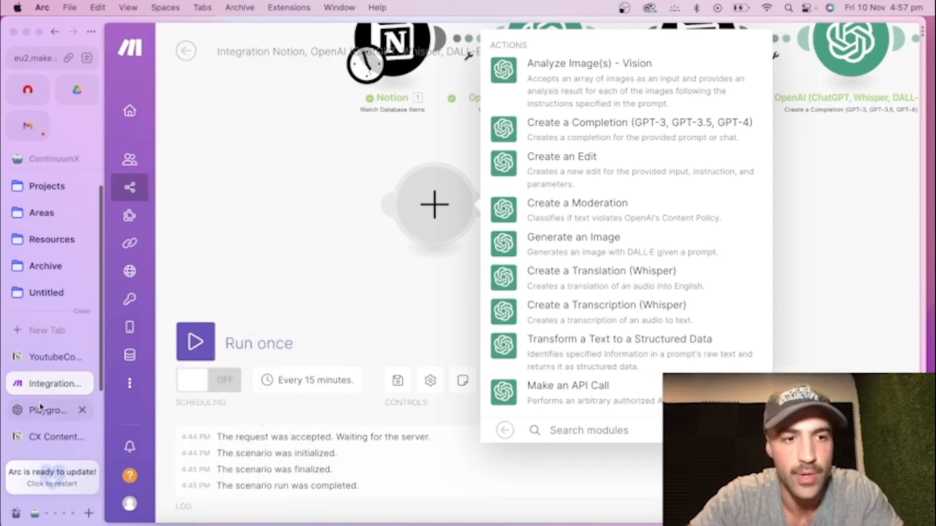
Switch to the OpenAI platform and open the page that lists the API keys.
left_click(41, 408)
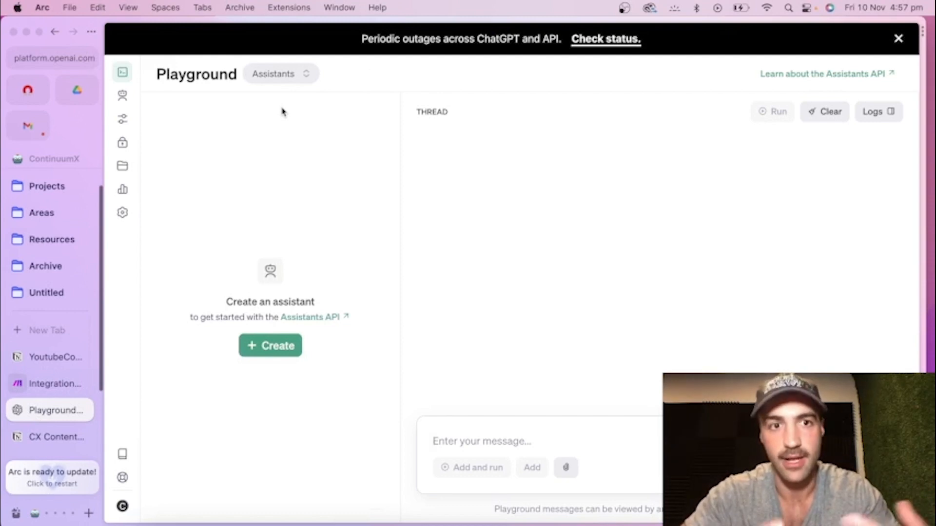
mouse_move(126, 80)
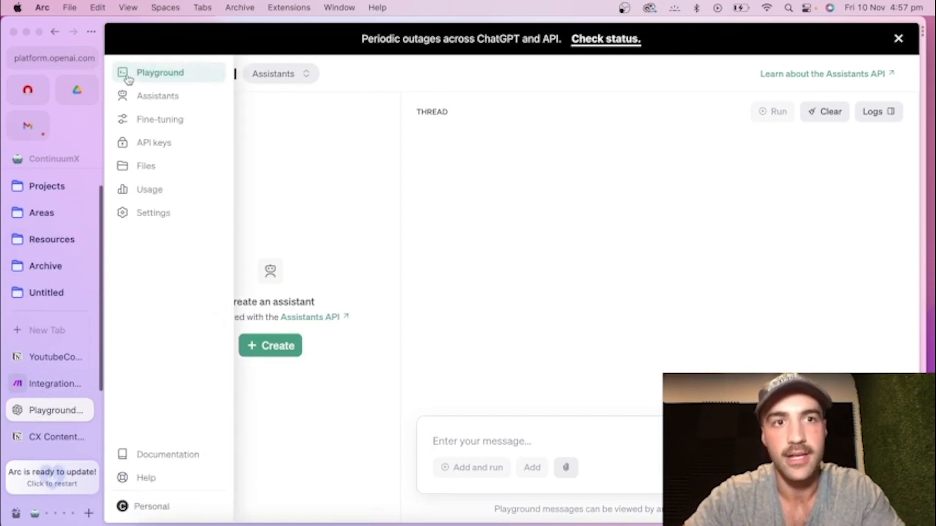
left_click(146, 143)
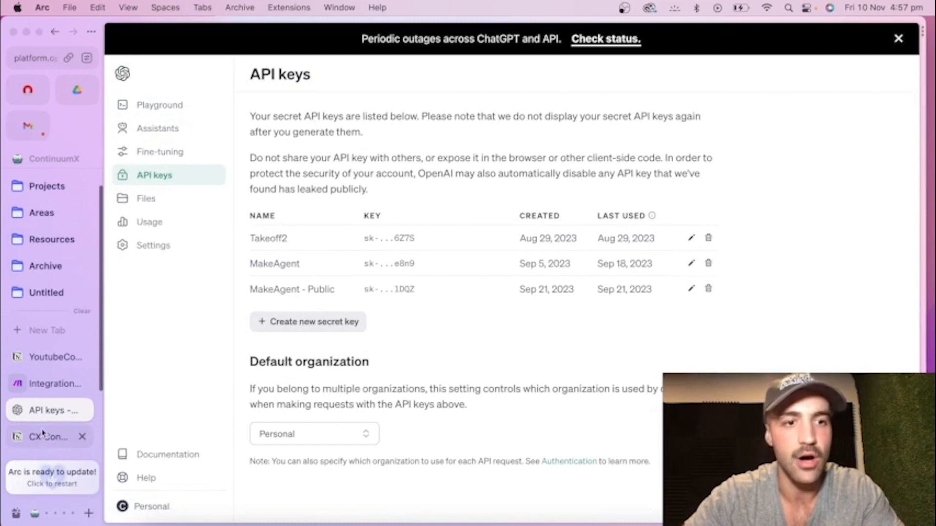
Return to the Make scenario and add OpenAI's Create a Completion (GPT-3, GPT-3.5, GPT-4) action as the second module.
left_click(51, 384)
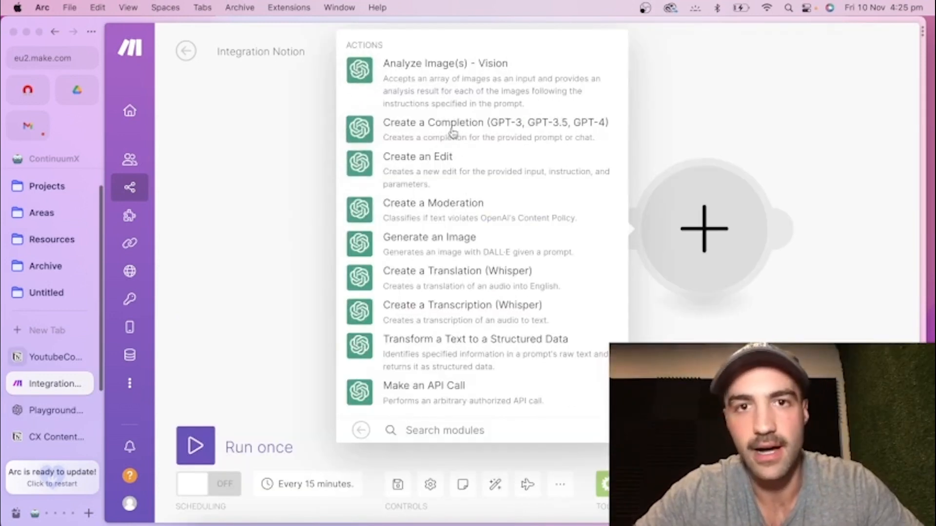
left_click(397, 135)
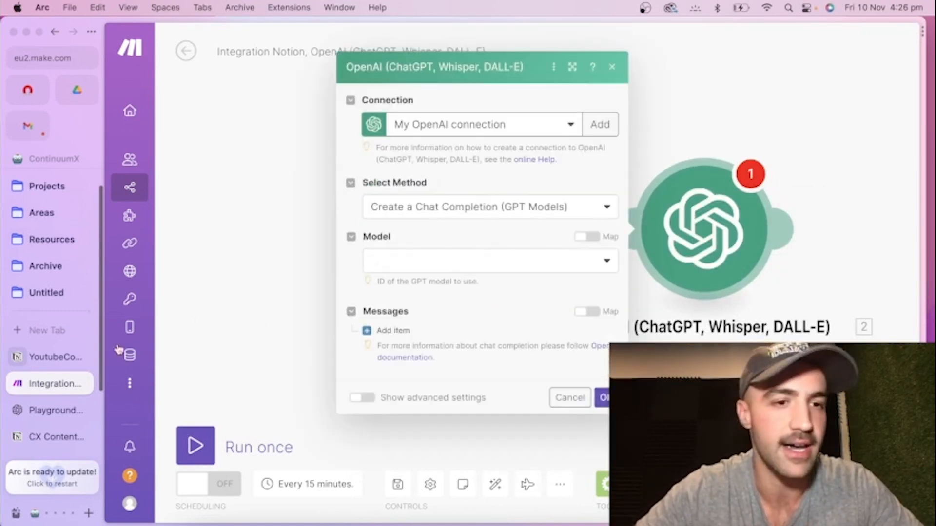
Add the idea "The benefits of integrating AI automation into content creation" to the YoutubeContent Matrix database in Notion.
left_click(51, 361)
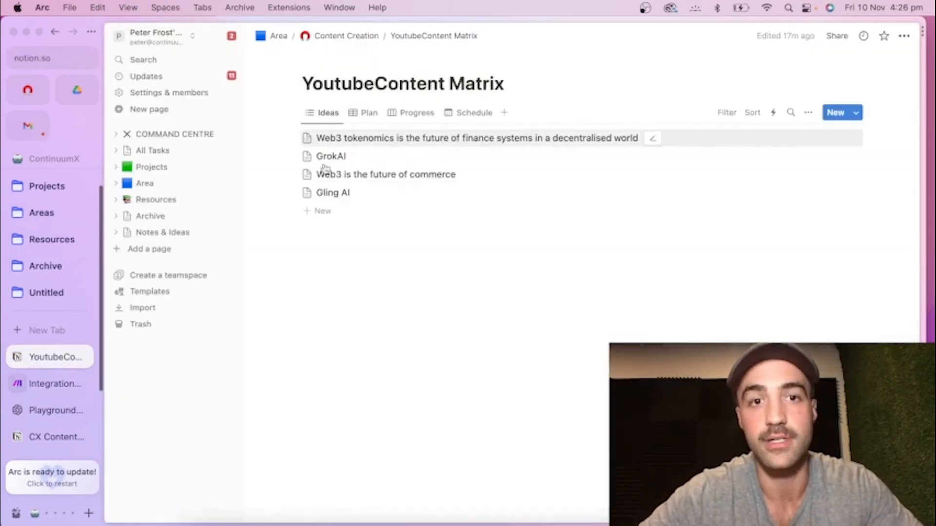
left_click(324, 212)
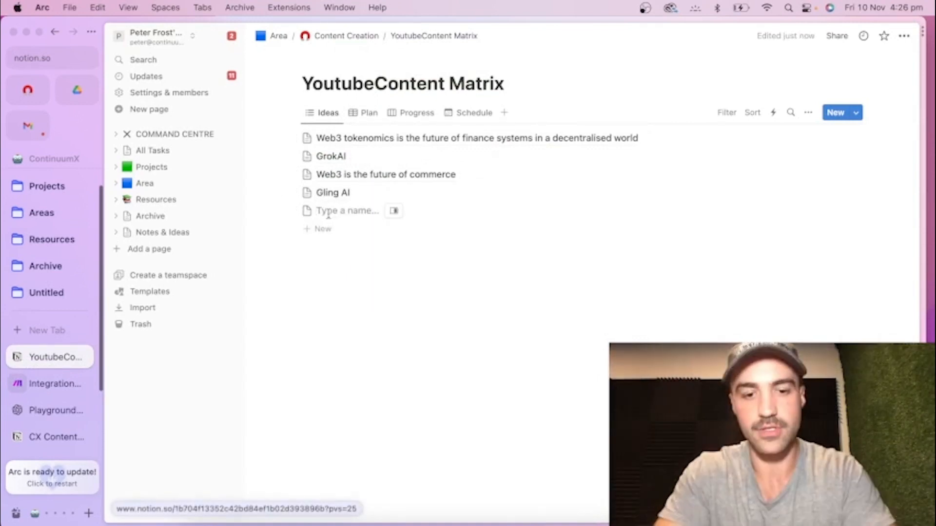
type("The benefits of")
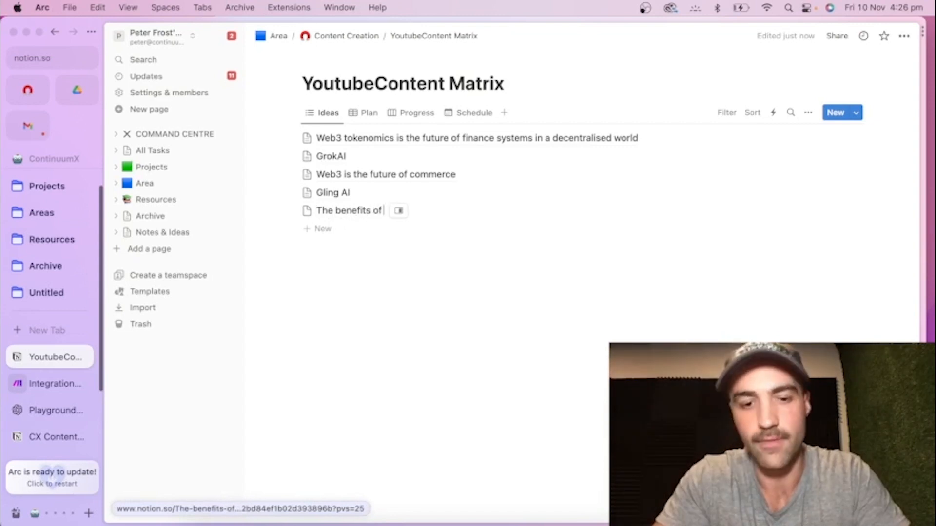
type(" integrating AI")
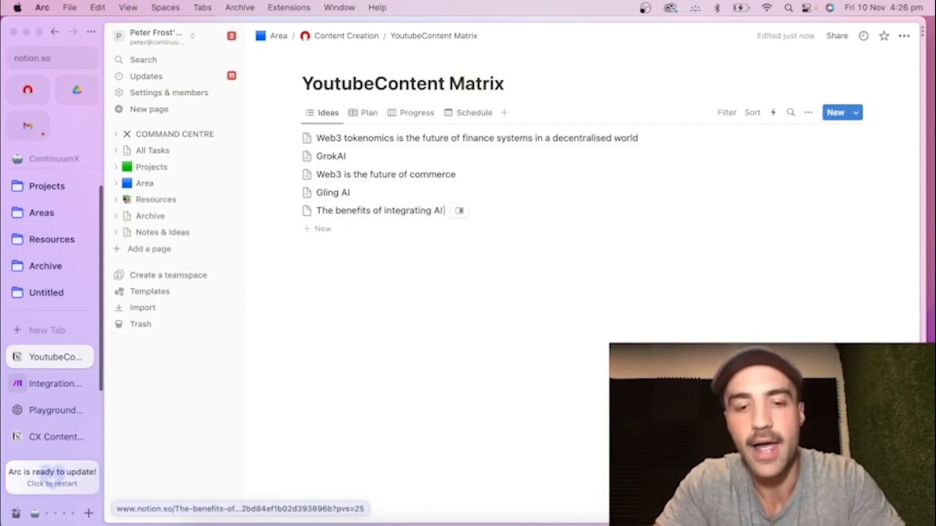
type(" automation into")
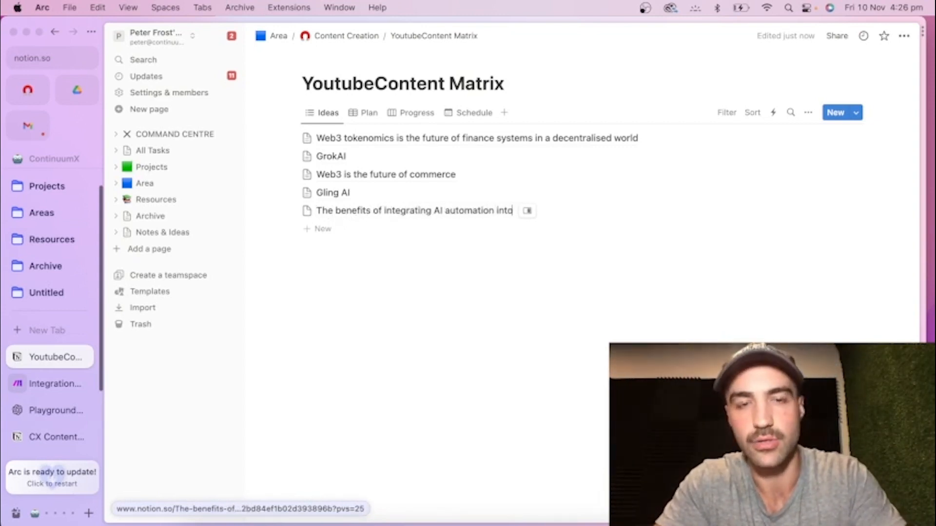
type(" content creation")
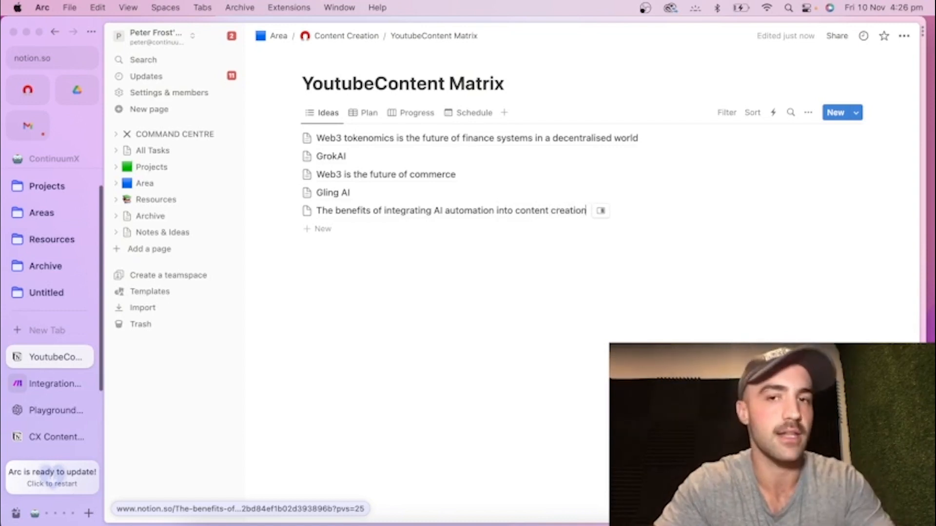
key("Escape")
Return to the Make scenario and set the OpenAI module's model to gpt-3.5-turbo.
left_click(54, 384)
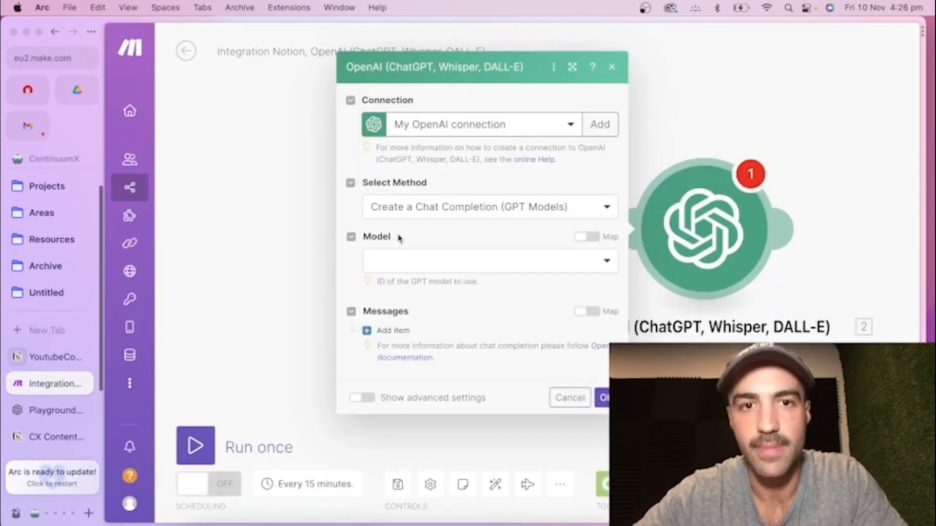
left_click(406, 258)
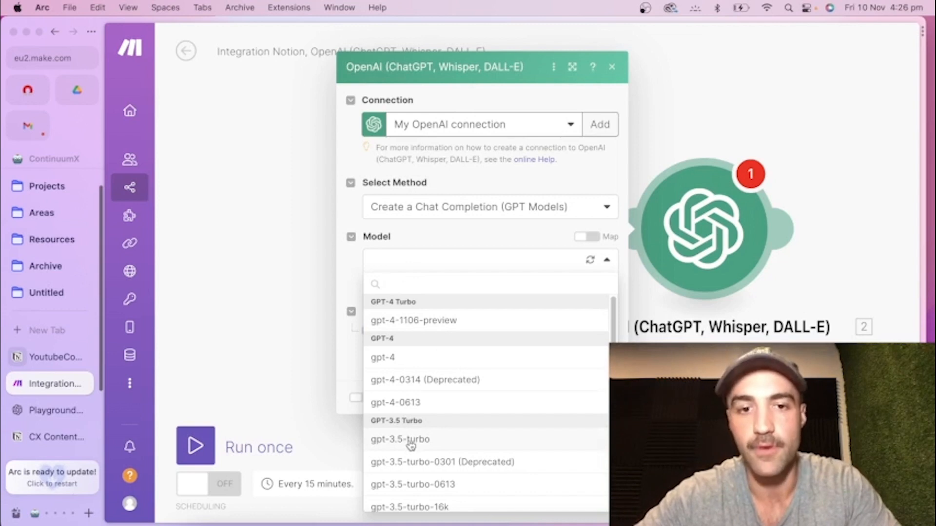
left_click(411, 443)
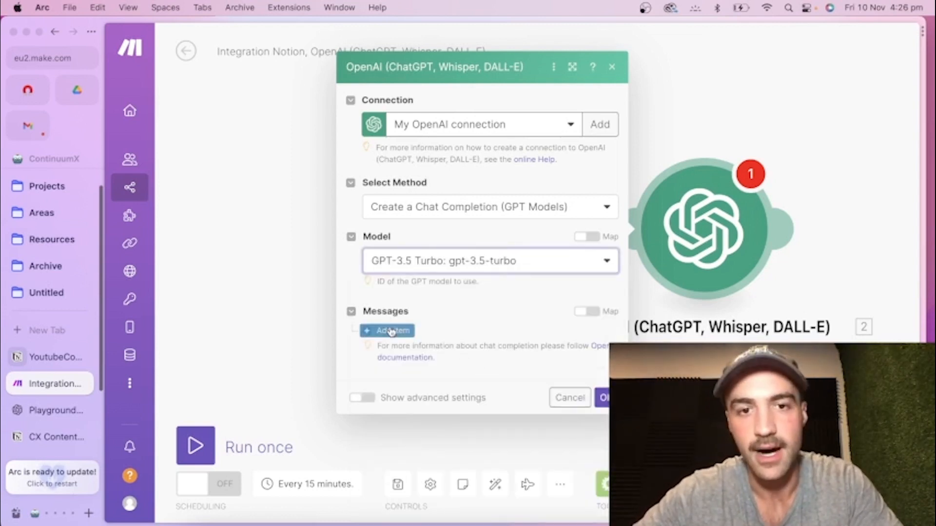
Add a first message item to the OpenAI module and set its role to Assistant.
left_click(391, 332)
scroll(482, 307, "down", 2)
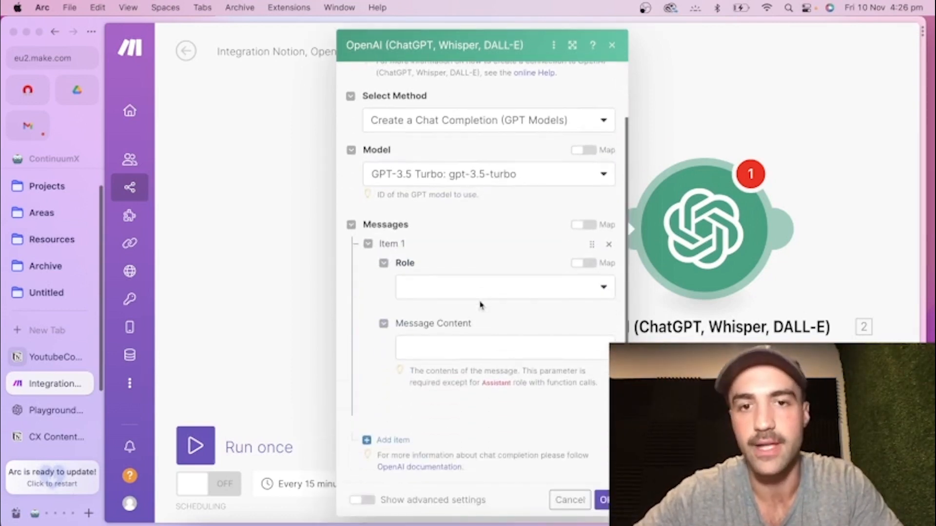
left_click(480, 296)
left_click(450, 356)
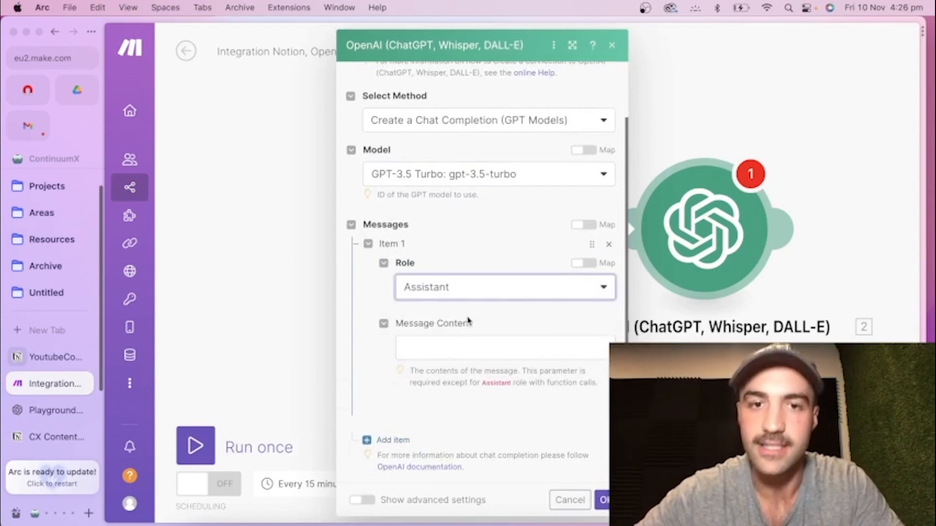
Paste the Content Planner blog outline prompt into the message content and delete the closing brace after "The blog title is".
scroll(505, 244, "down", 1)
left_click(464, 342)
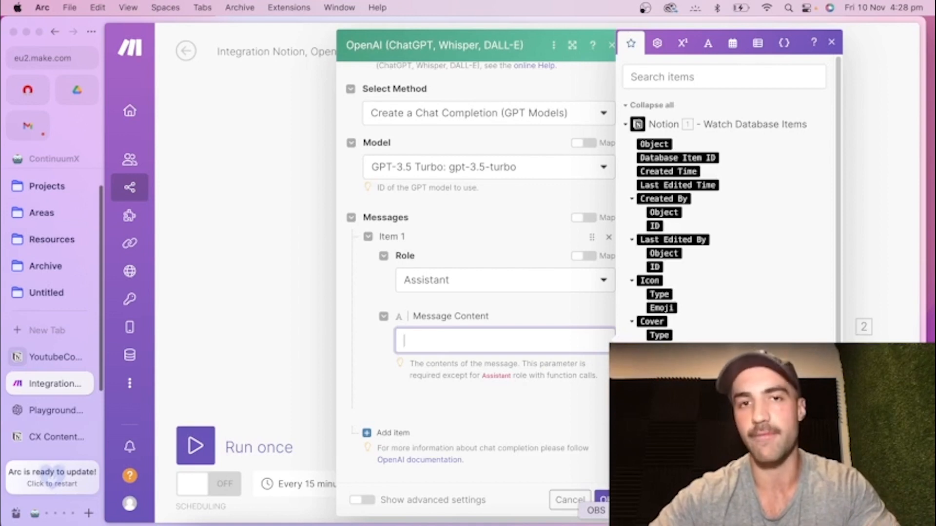
type("{Hello ChatGPT, acting as my Content Planner, I'd like you to create a detailed blog outline for my upcoming post. The blog title is }. Please include the following elements in the outline:IntroductionBrief descriptionWhat the reader will gain Headings and Subheadings Organize the content under various headings and subheadings to make it easily scannable.Tags/KeywordsIdentify relevant SEO-friendly keywords that should be incorporated into the post.CTA (Call to Action)What action do we want the reader to take after reading the post?ConclusionSummary of the key takeawaysMake sure the outline aligns with the blog's main goal and target audience. }")
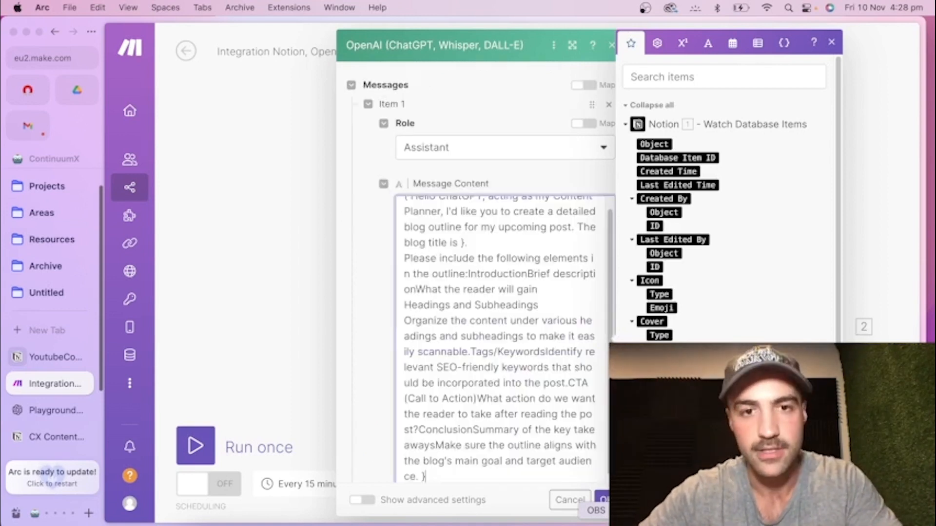
scroll(542, 335, "up", 1)
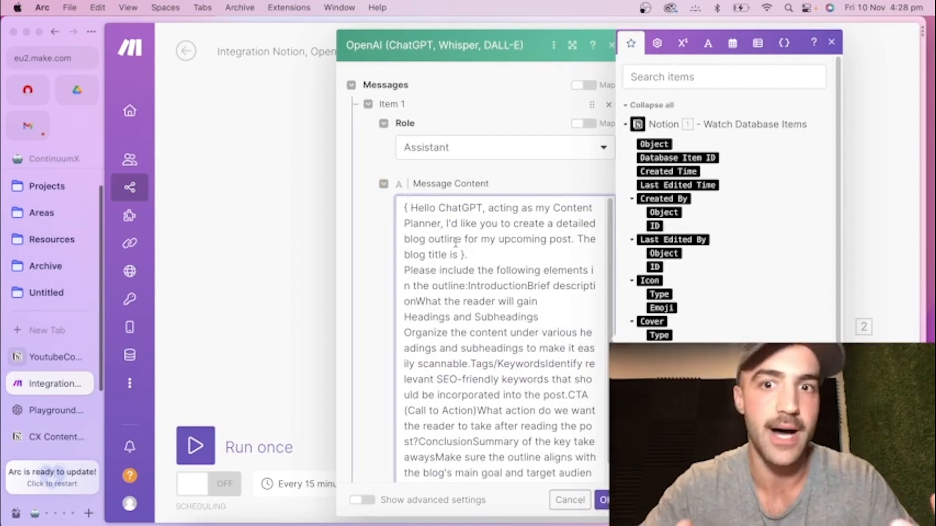
left_click(466, 254)
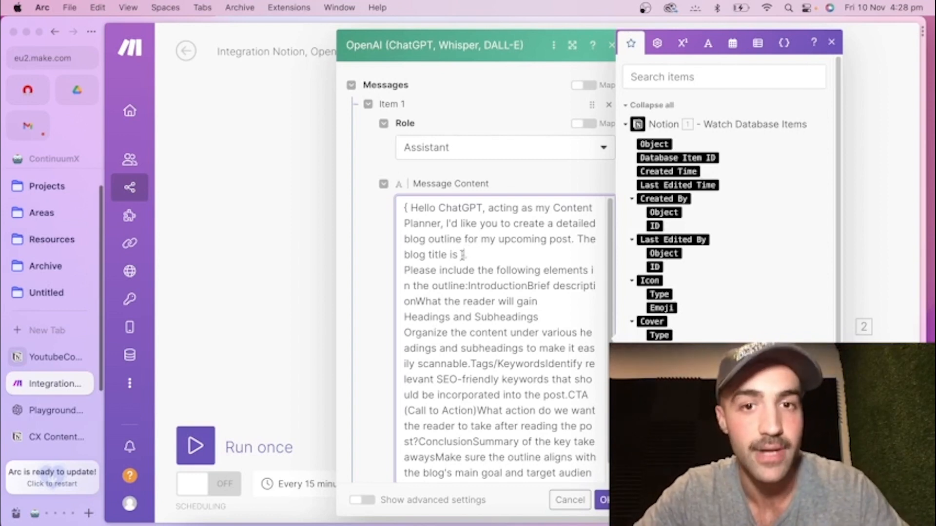
key("BackSpace")
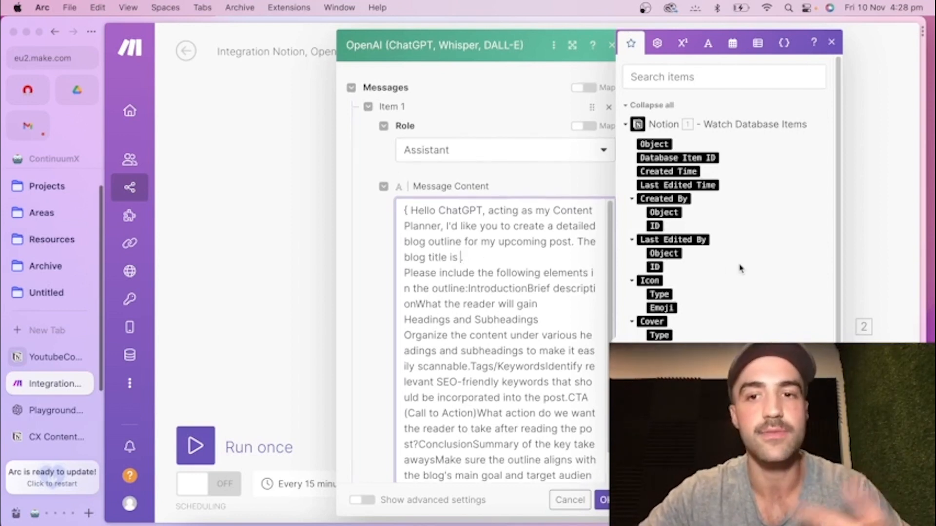
Look through the Notion trigger's mappable fields for the one that holds the blog title.
scroll(718, 288, "down", 2)
scroll(717, 293, "down", 4)
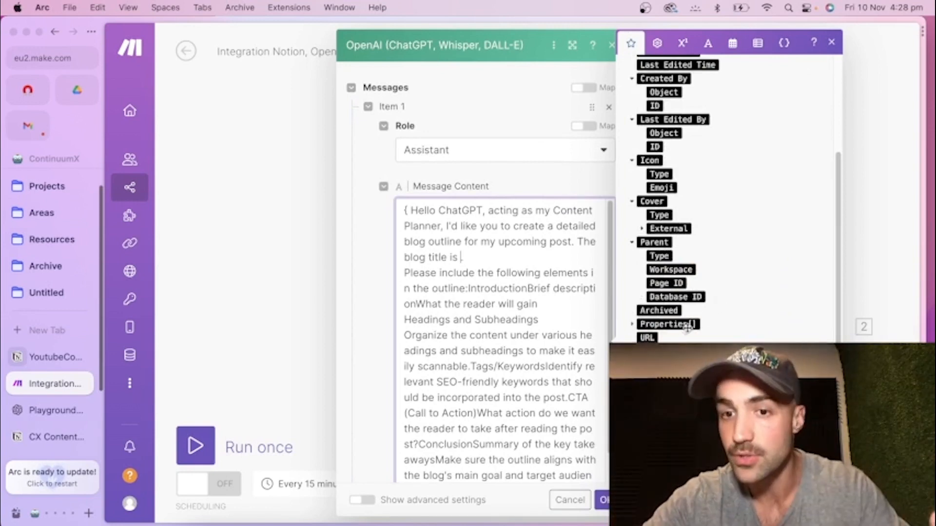
scroll(683, 333, "up", 5)
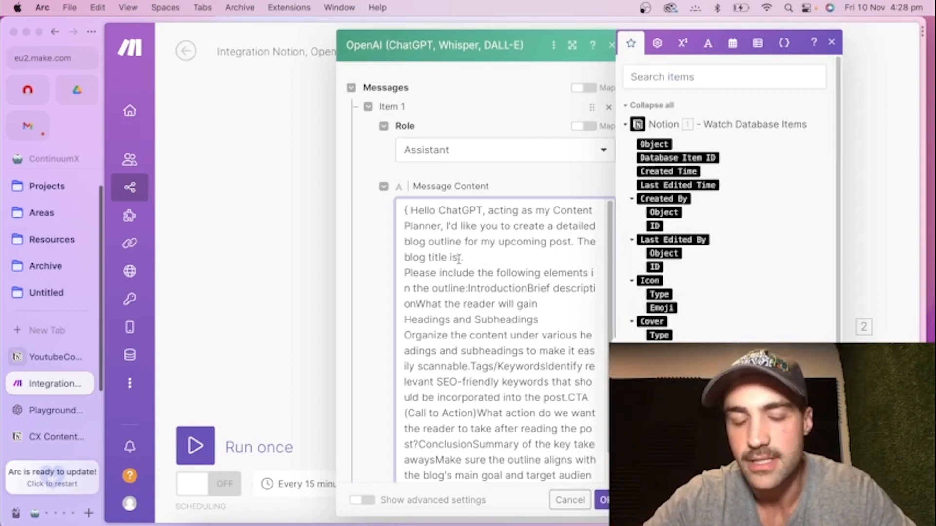
scroll(691, 195, "down", 5)
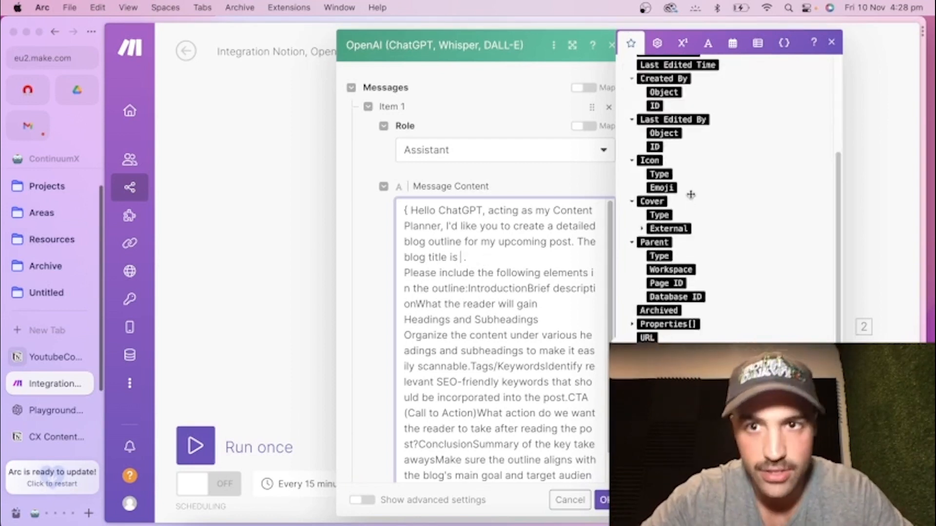
scroll(691, 195, "up", 5)
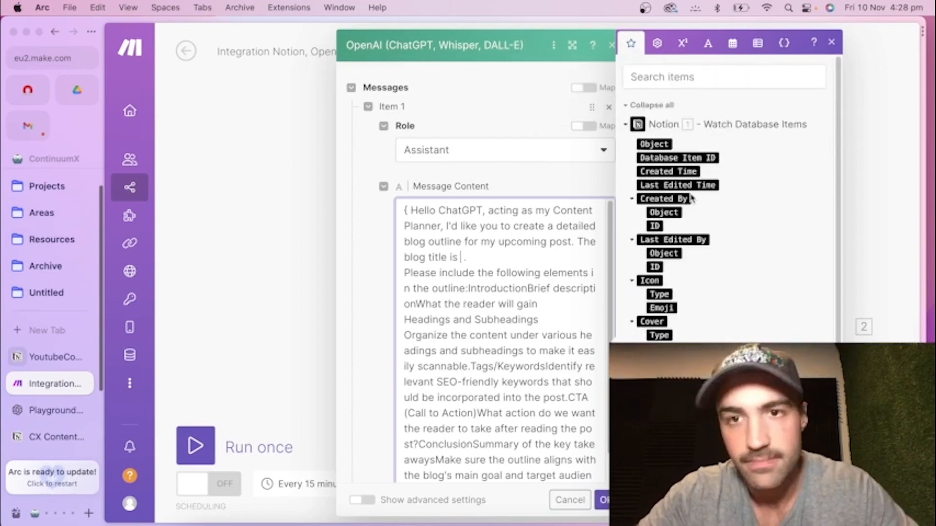
scroll(691, 195, "down", 5)
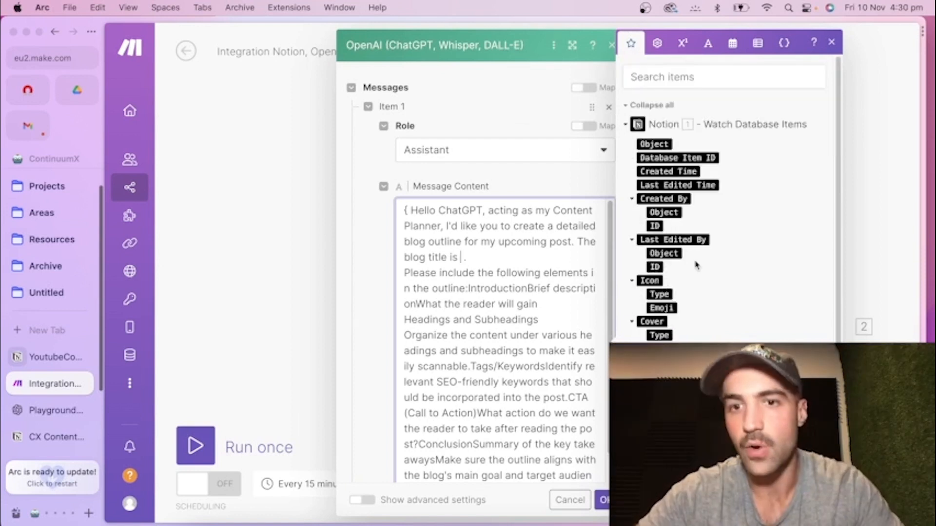
scroll(696, 263, "down", 8)
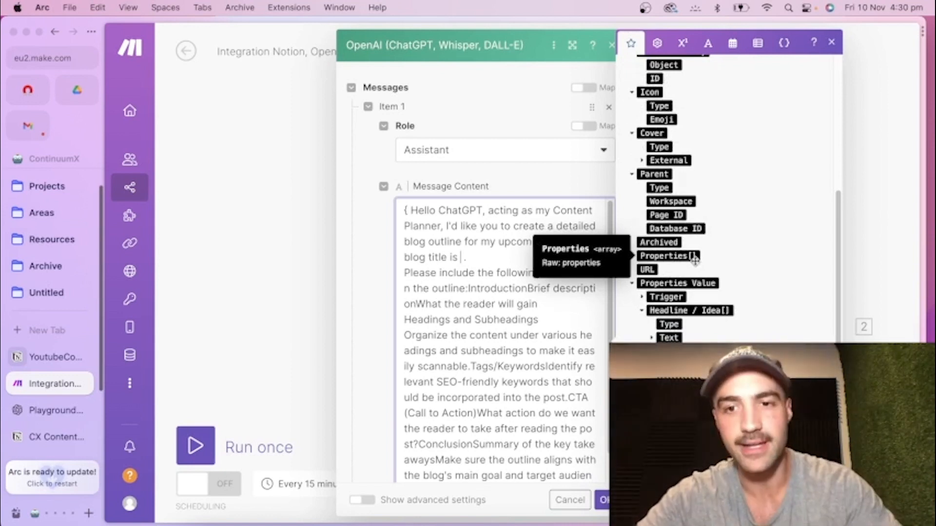
Switch to the YoutubeContent Matrix in Notion and examine the properties of the "The benefits of integrating AI automation into content creation" item.
left_click(63, 363)
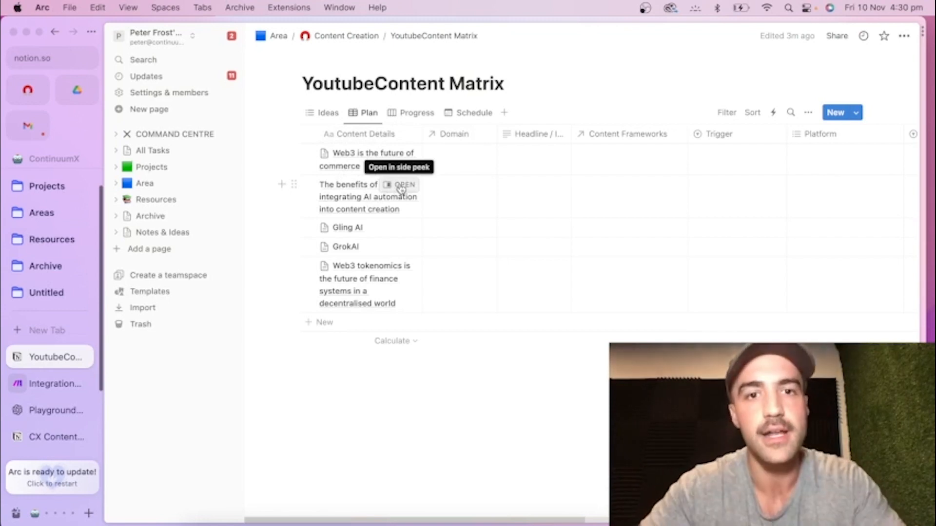
left_click(400, 185)
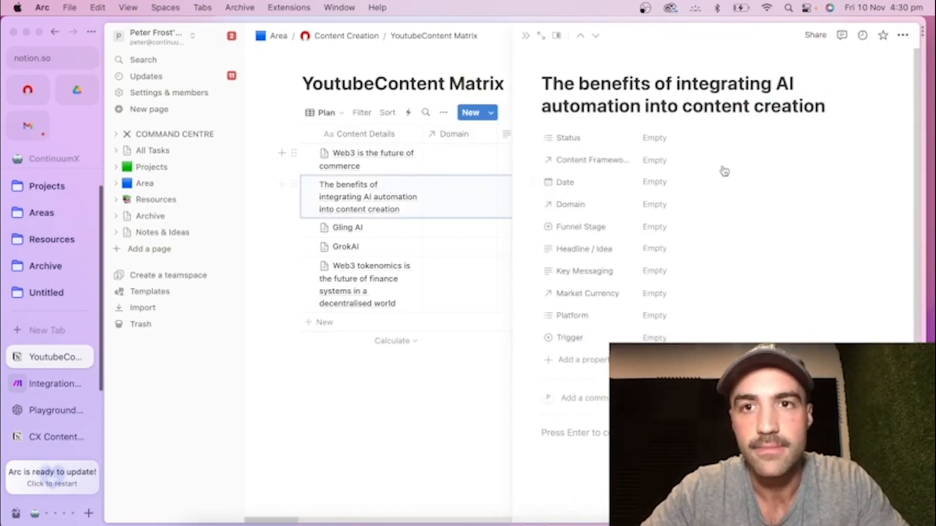
scroll(729, 206, "down", 3)
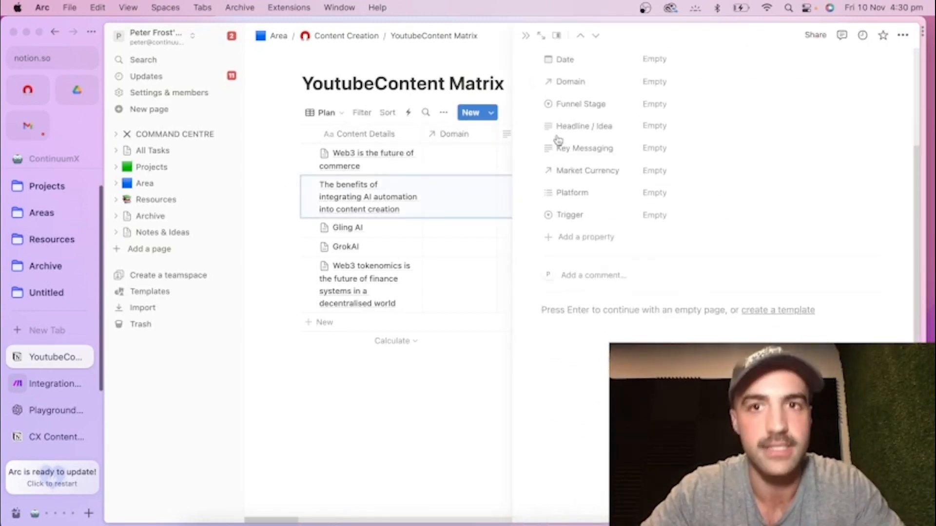
left_click(412, 422)
left_click(537, 197)
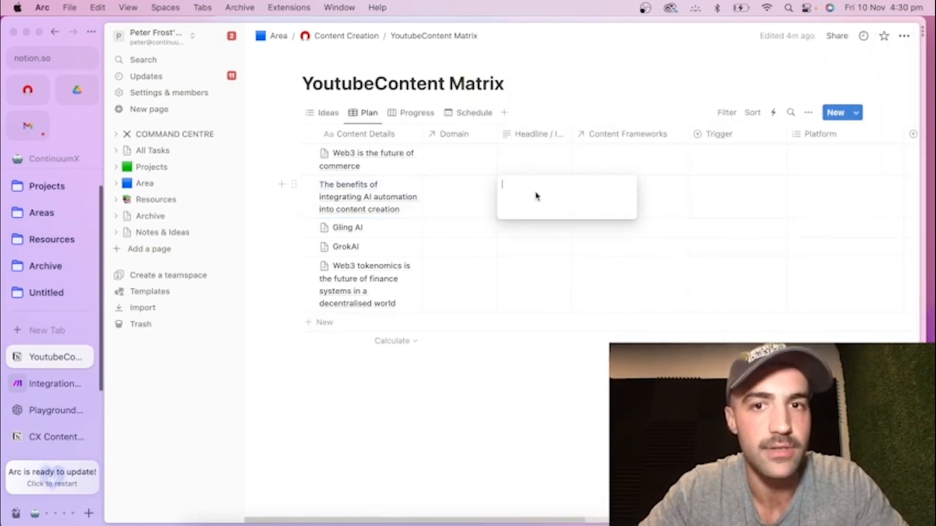
key("Escape")
left_click(654, 195)
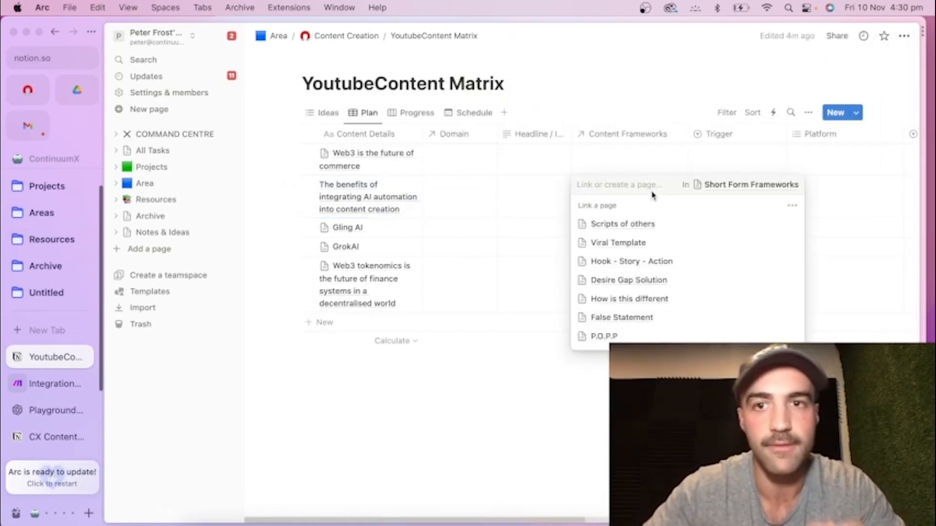
left_click(388, 442)
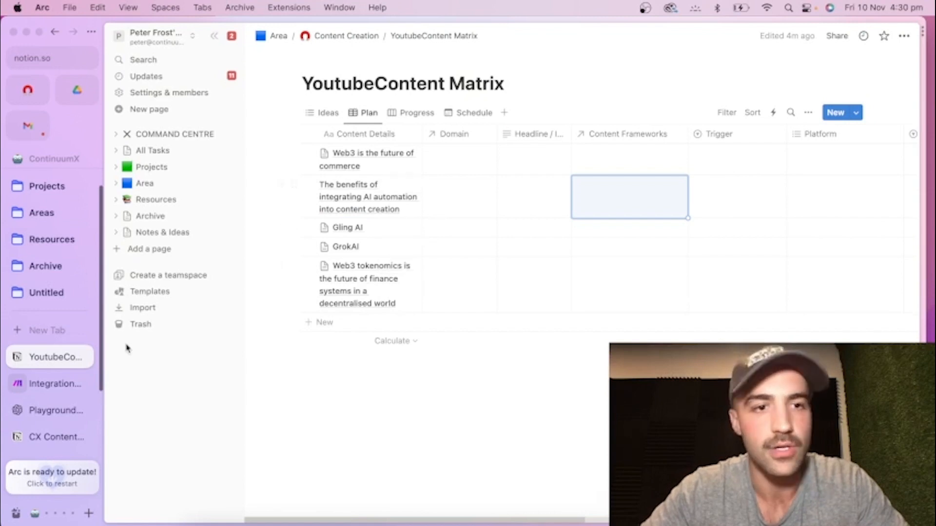
Back in the Make scenario, map the Notion Content Details text content after "The blog title is" and save the OpenAI module.
left_click(47, 384)
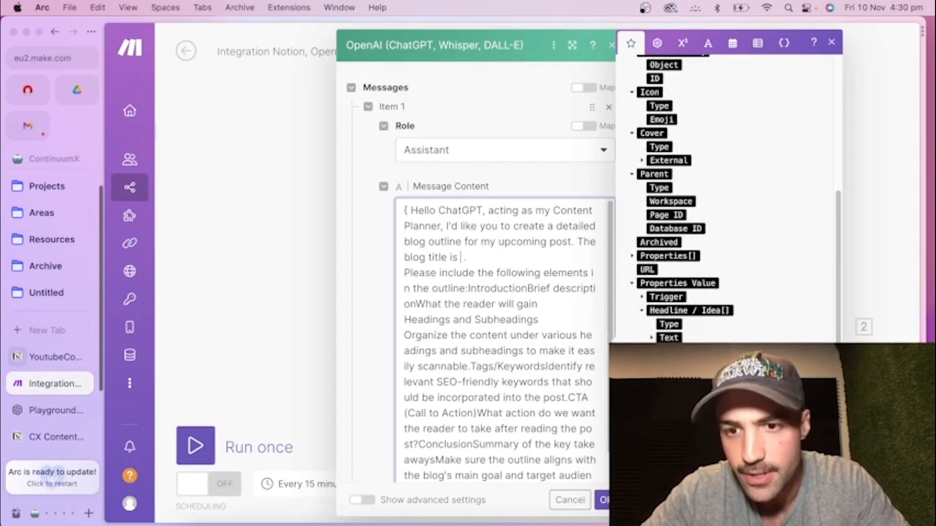
scroll(727, 195, "down", 3)
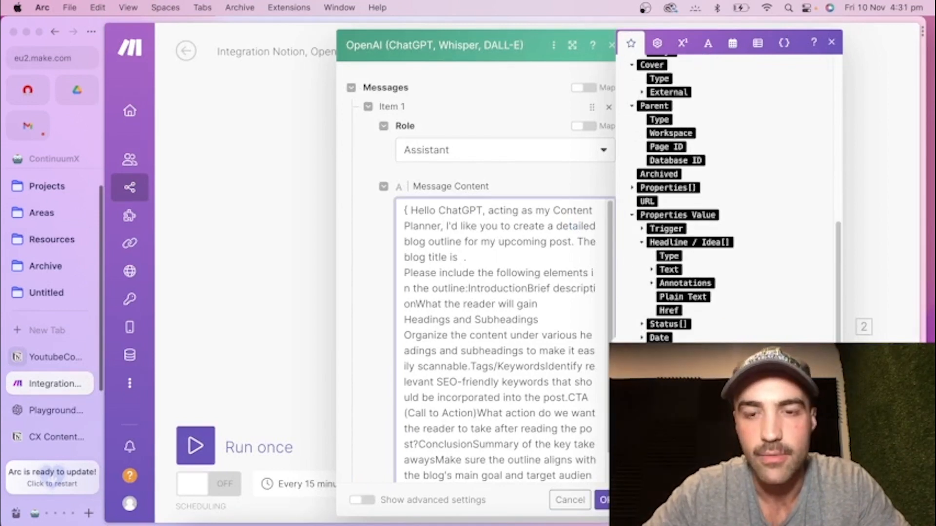
scroll(726, 200, "down", 1)
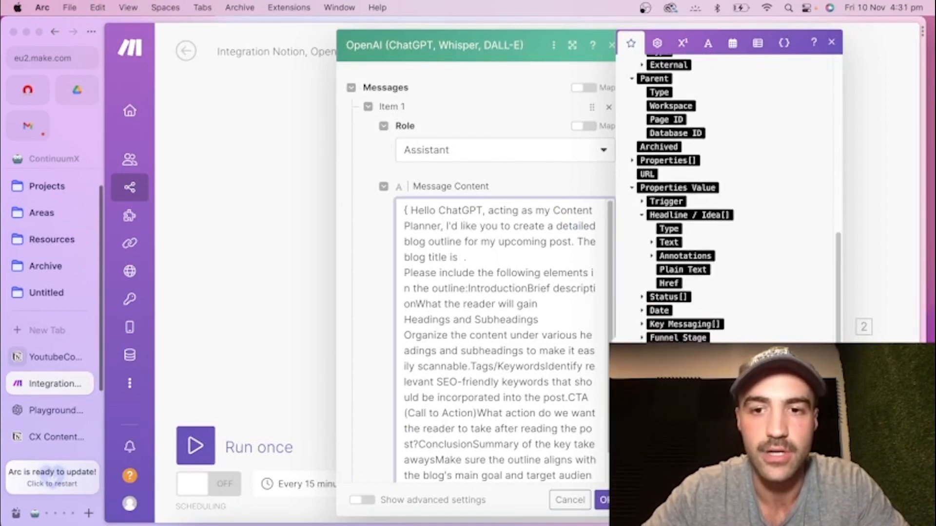
left_click(679, 438)
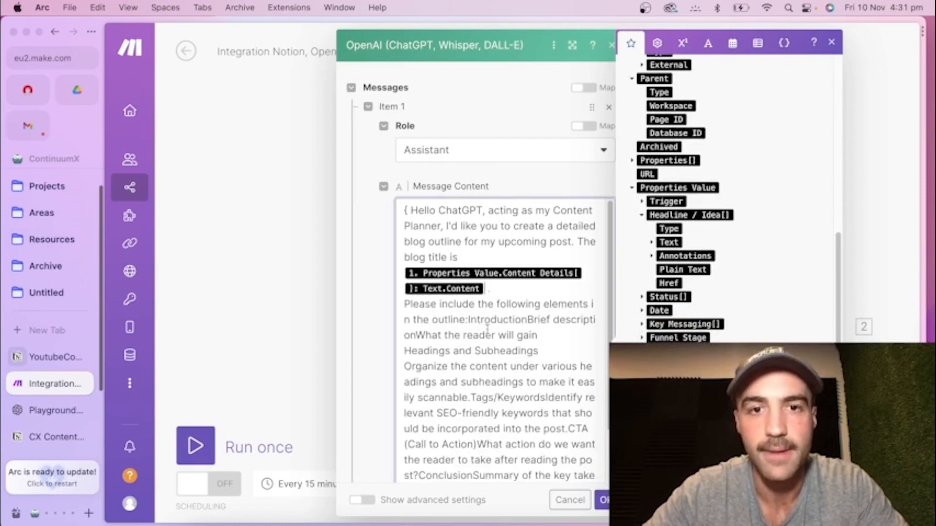
left_click(604, 501)
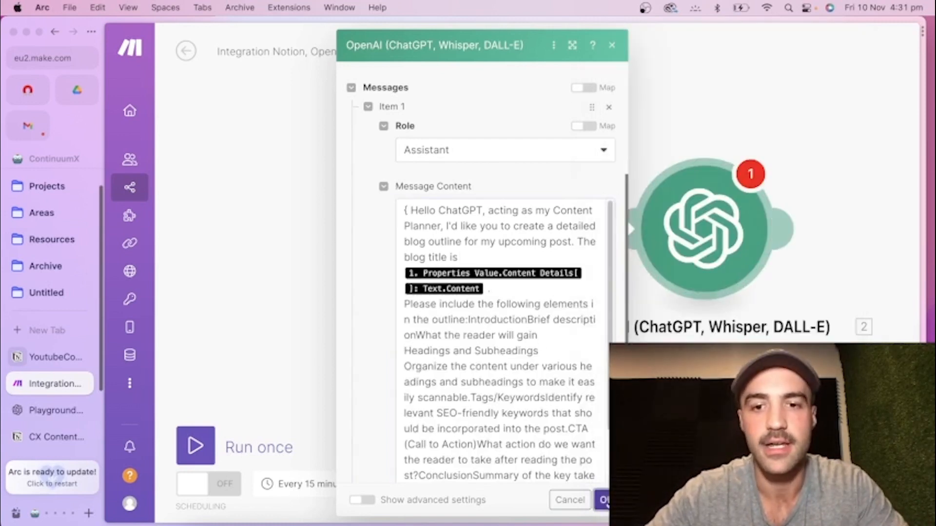
Add a Notion "Append a Database Item Content" module after the OpenAI module.
scroll(609, 409, "down", 10)
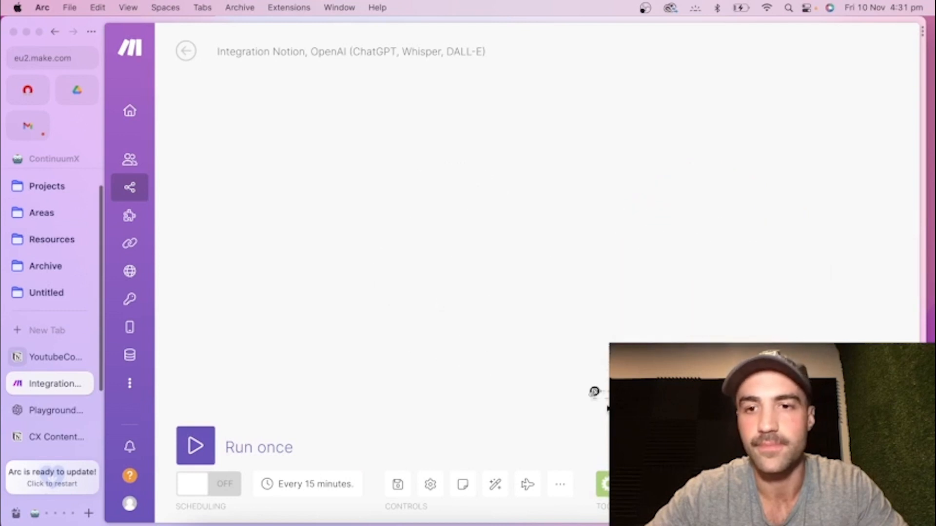
scroll(609, 408, "up", 10)
scroll(608, 409, "down", 3)
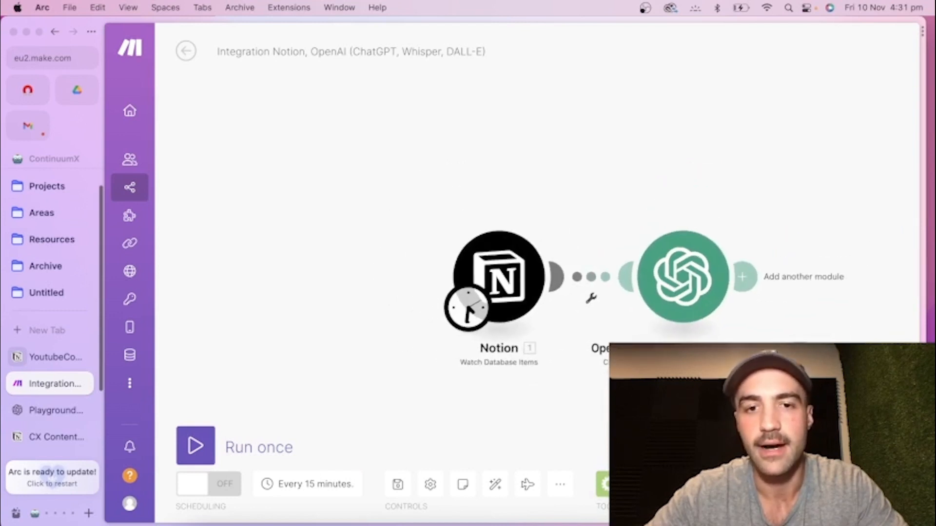
scroll(610, 409, "down", 2)
left_click_drag(682, 410, 528, 409)
scroll(399, 408, "down", 2)
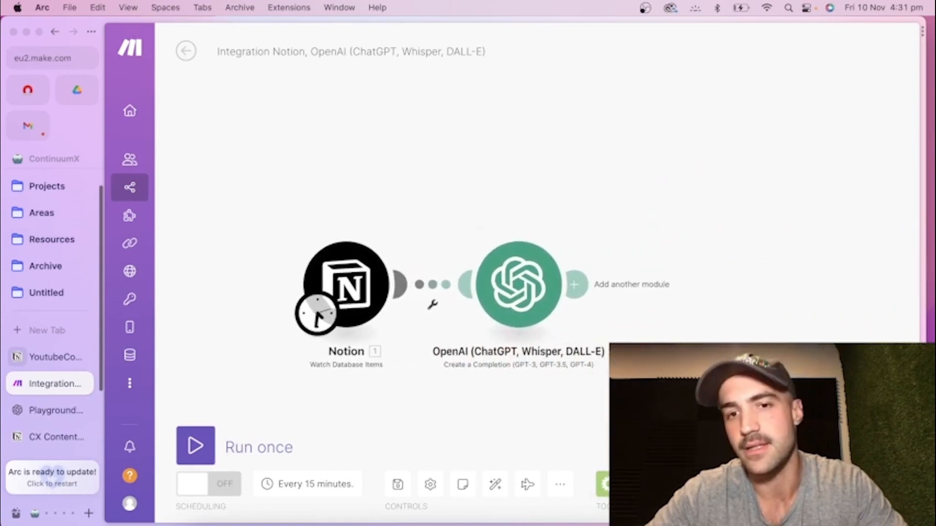
scroll(398, 408, "up", 4)
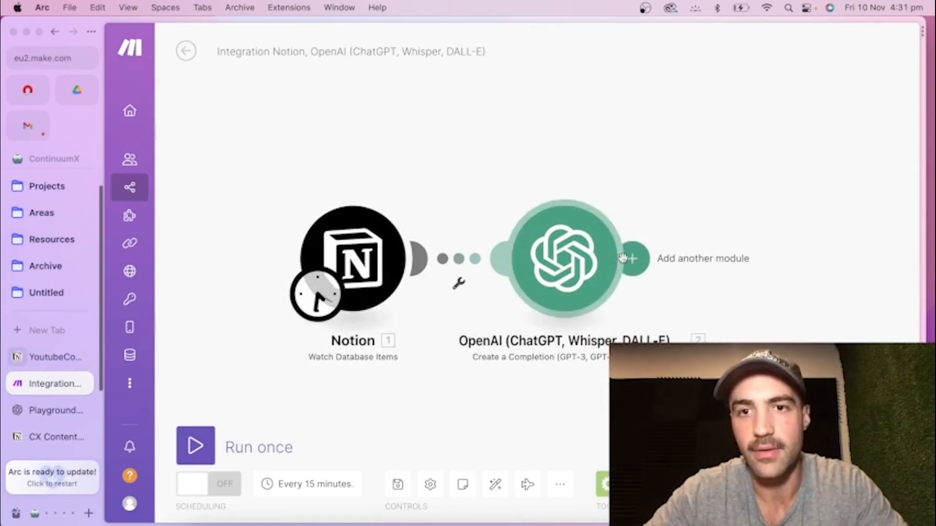
left_click(643, 263)
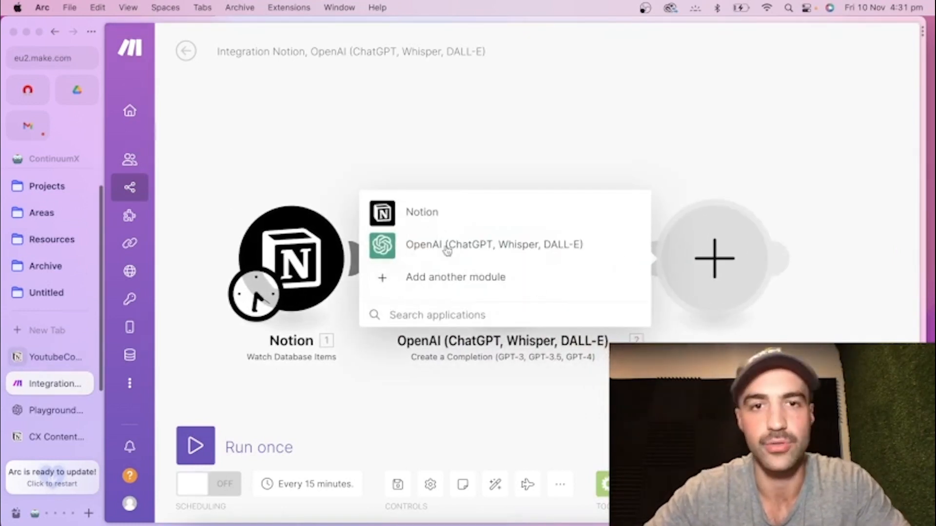
left_click(414, 212)
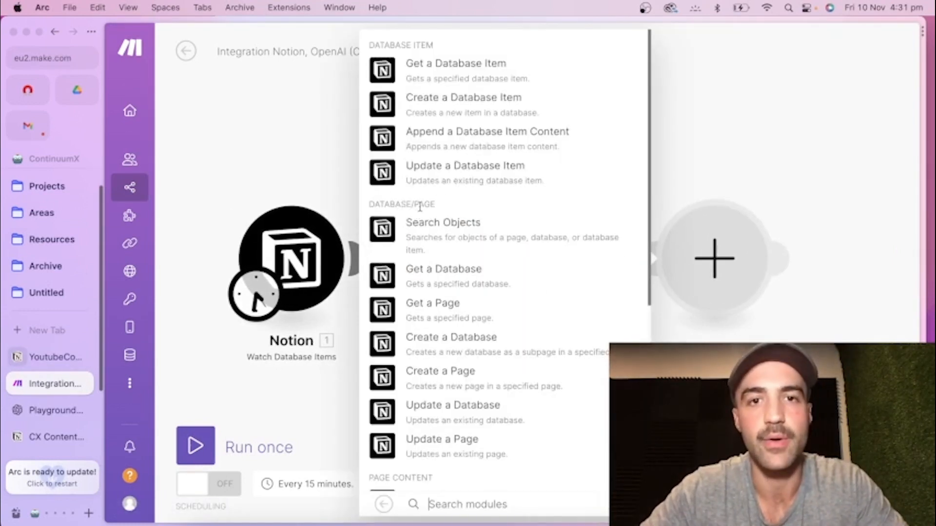
left_click(487, 141)
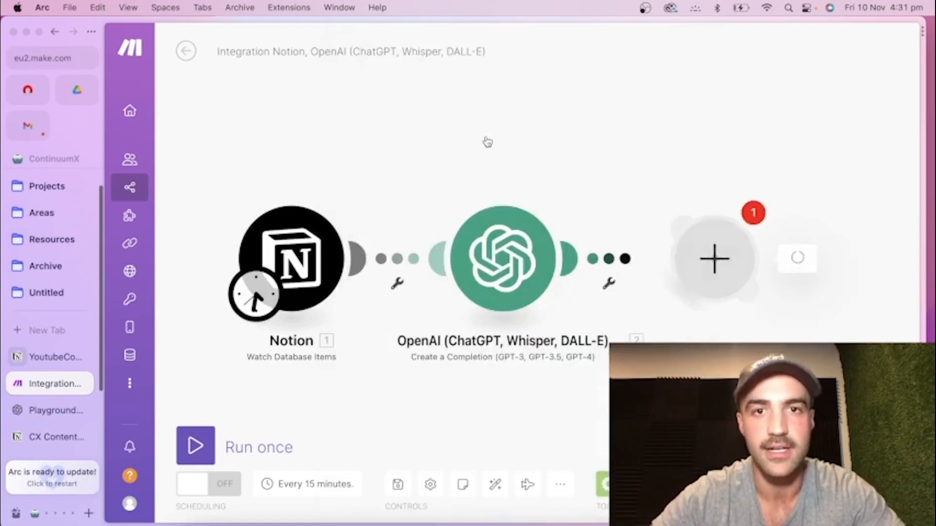
Map the new Notion module's Database Item ID to the Database Item ID from the Watch Database Items trigger.
left_click(486, 314)
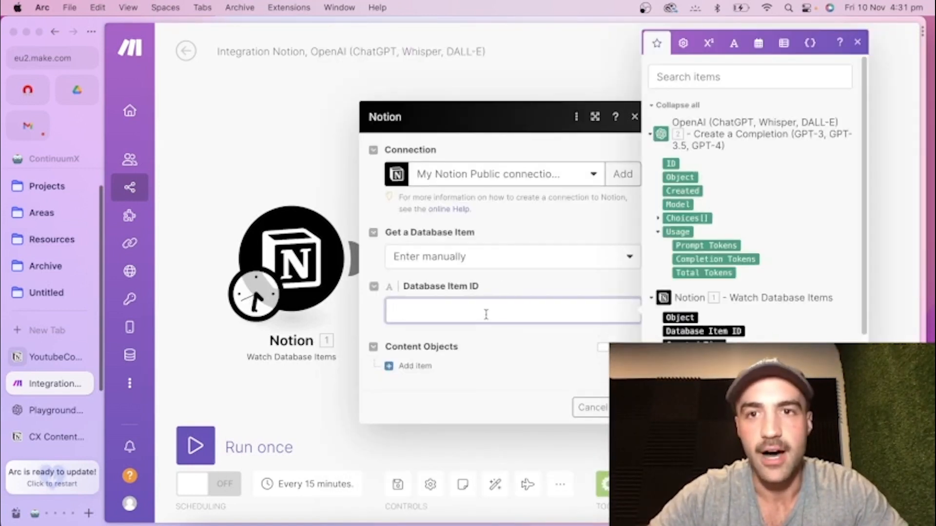
scroll(768, 224, "down", 10)
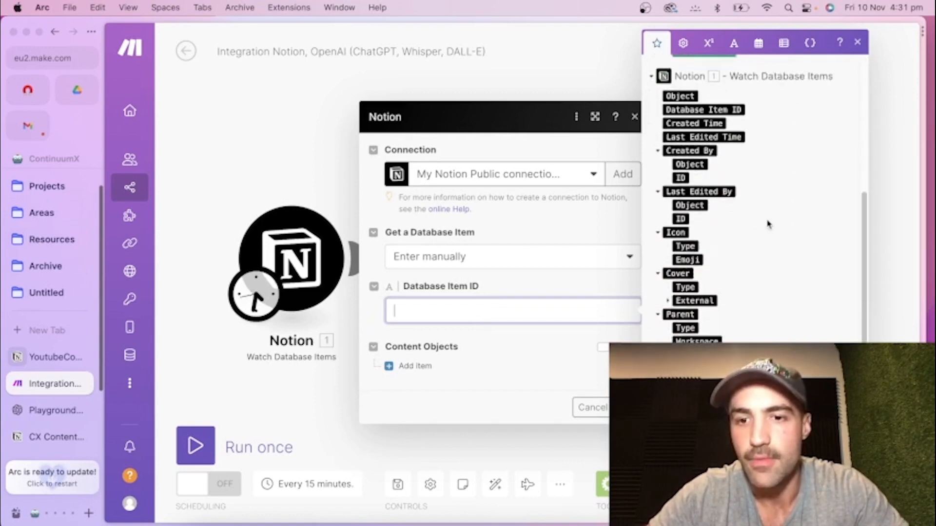
scroll(768, 224, "up", 3)
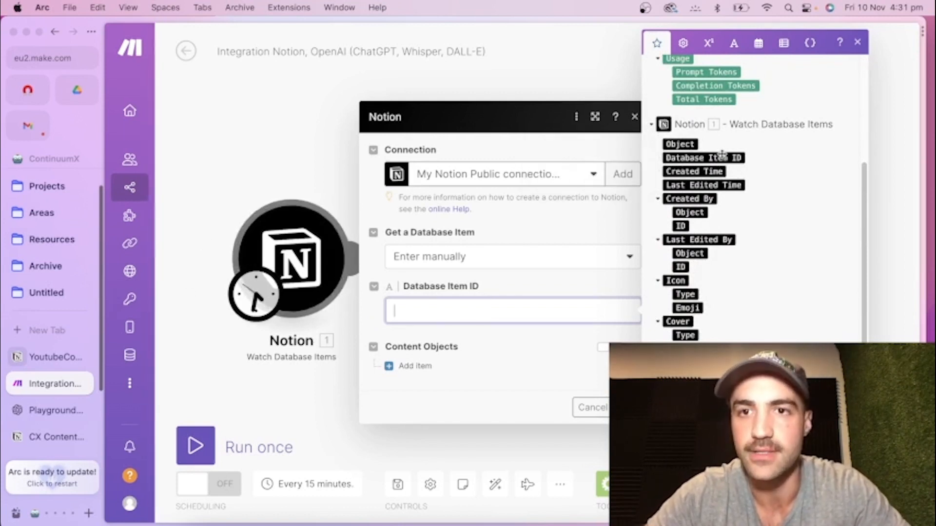
left_click(715, 157)
left_click(497, 336)
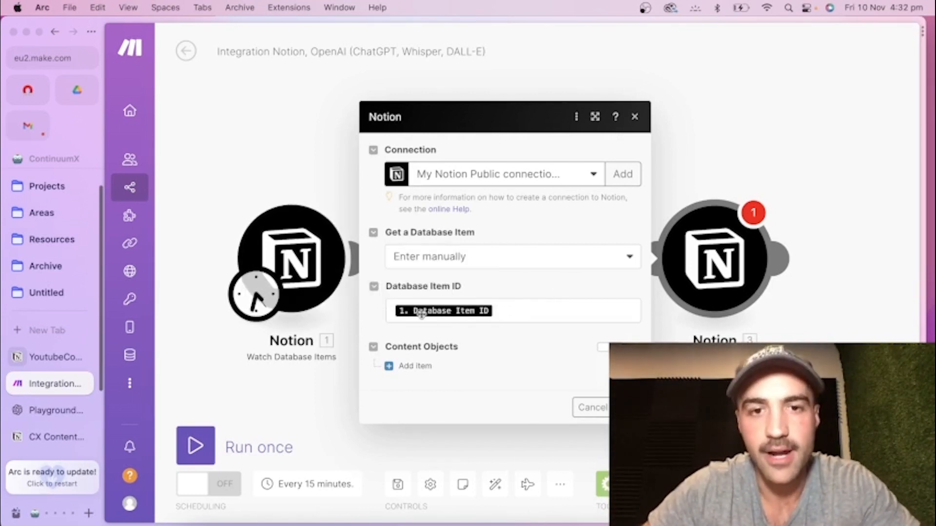
Add a content object of type Paragraph to the Notion module and give it a text item.
left_click(417, 364)
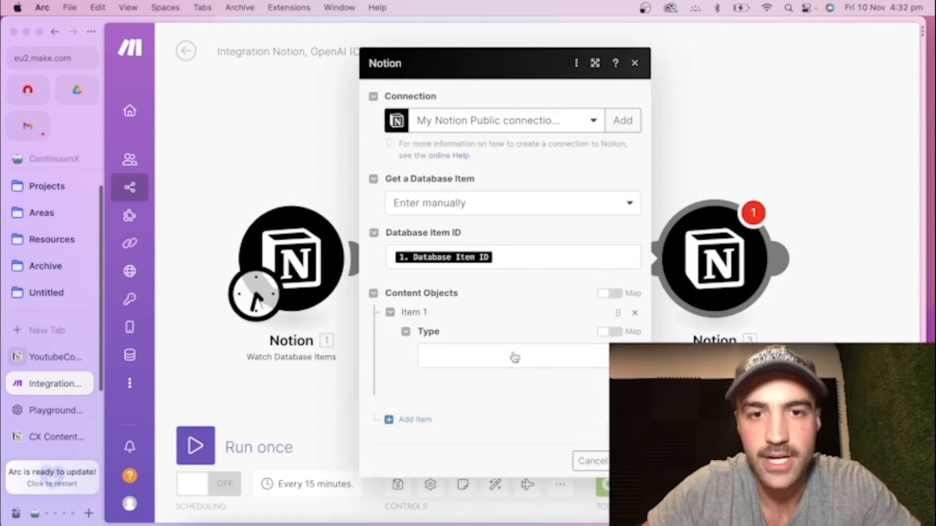
left_click(513, 356)
left_click(475, 248)
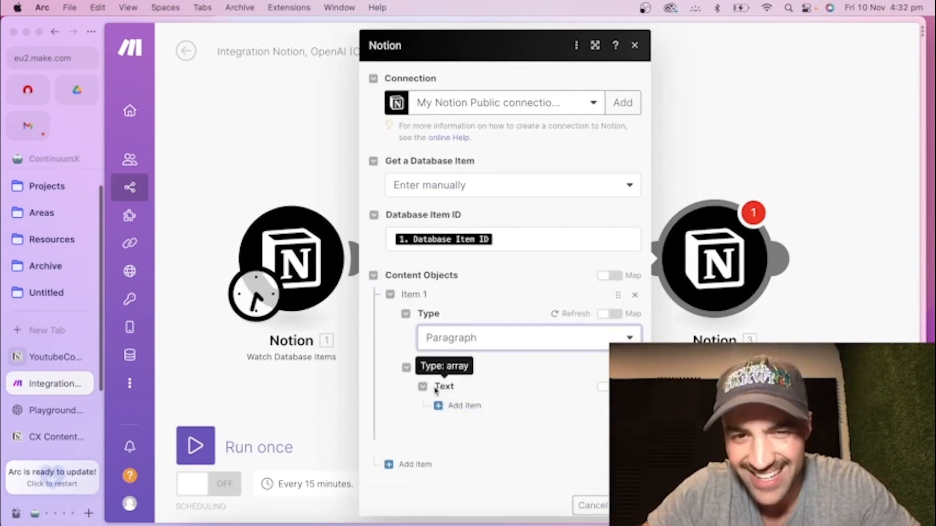
left_click(439, 406)
scroll(522, 390, "down", 5)
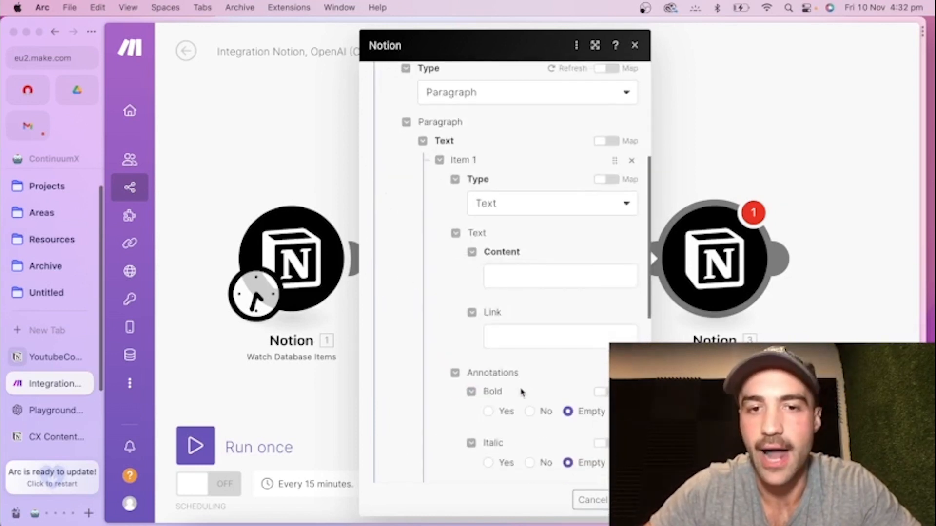
Map the paragraph's text content to the OpenAI module's Choices[] Message Content.
left_click(521, 284)
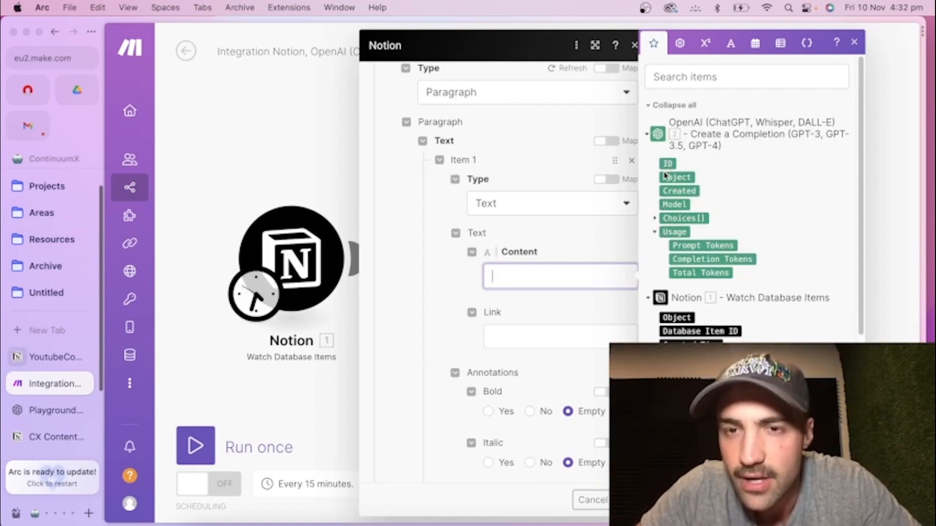
left_click(656, 220)
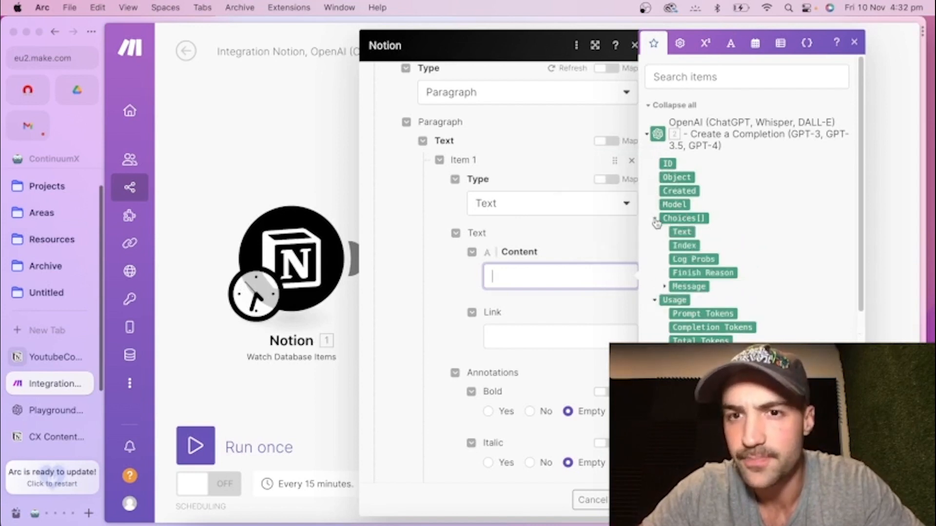
left_click(665, 287)
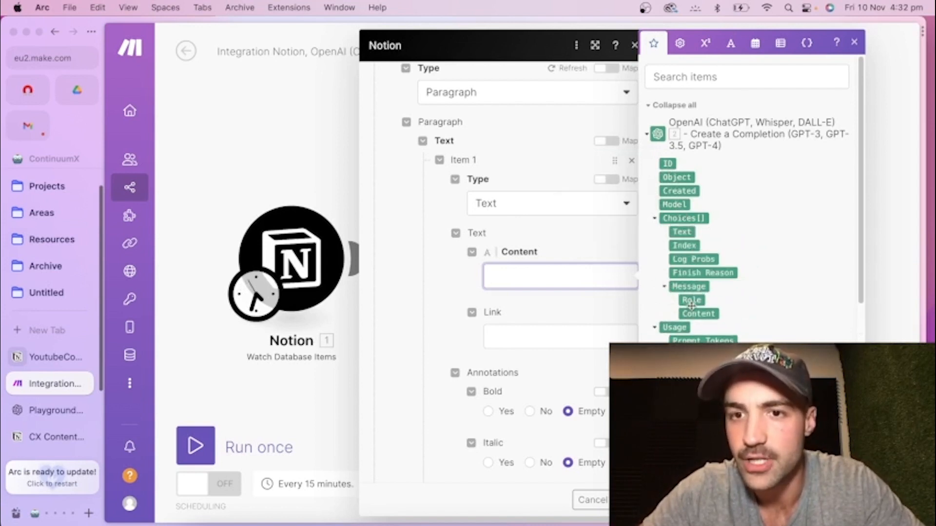
left_click(697, 313)
scroll(527, 312, "down", 1)
left_click(527, 296)
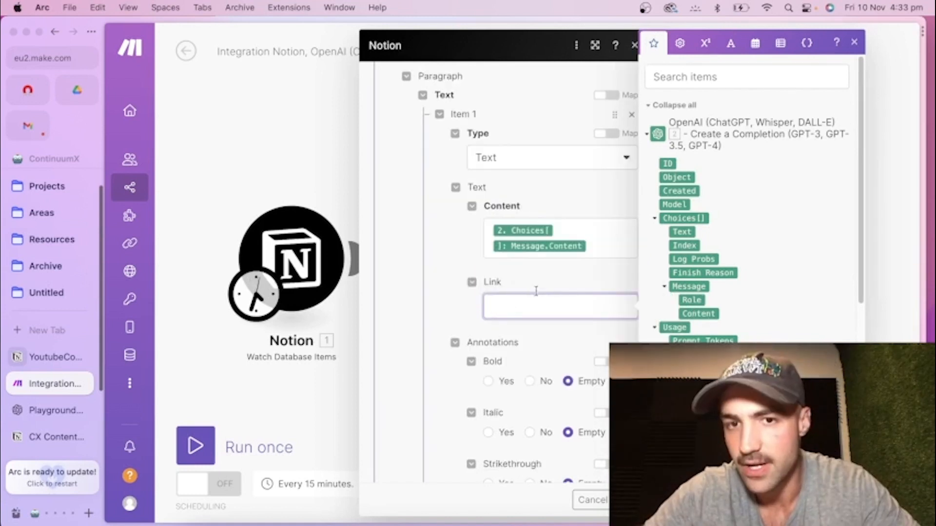
Look over the remaining link and annotation options for the paragraph text, and confirm the Notion append module's settings.
scroll(541, 285, "down", 1)
left_click(561, 260)
scroll(526, 258, "down", 3)
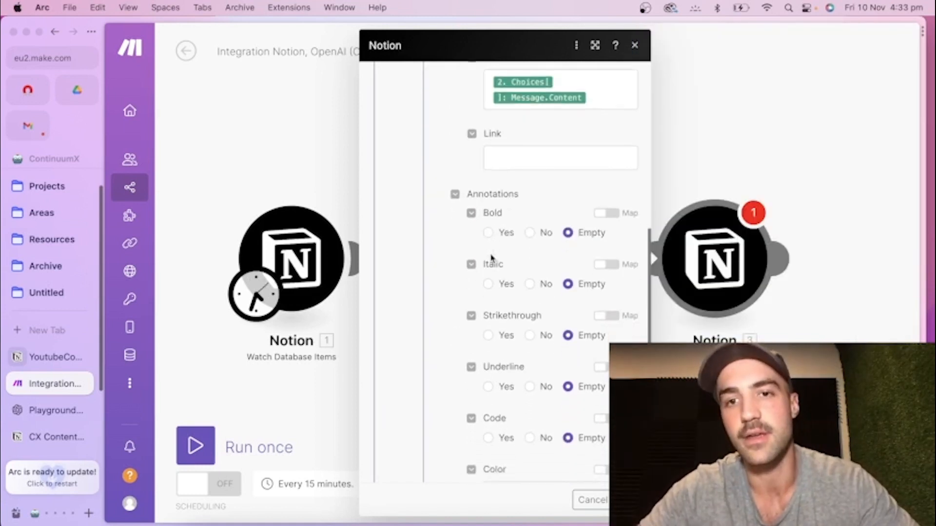
scroll(504, 249, "down", 3)
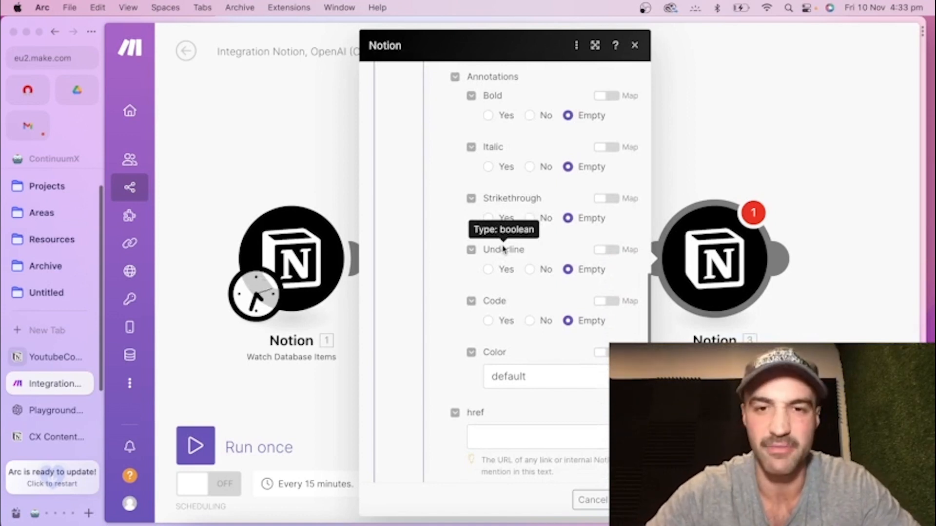
left_click(627, 500)
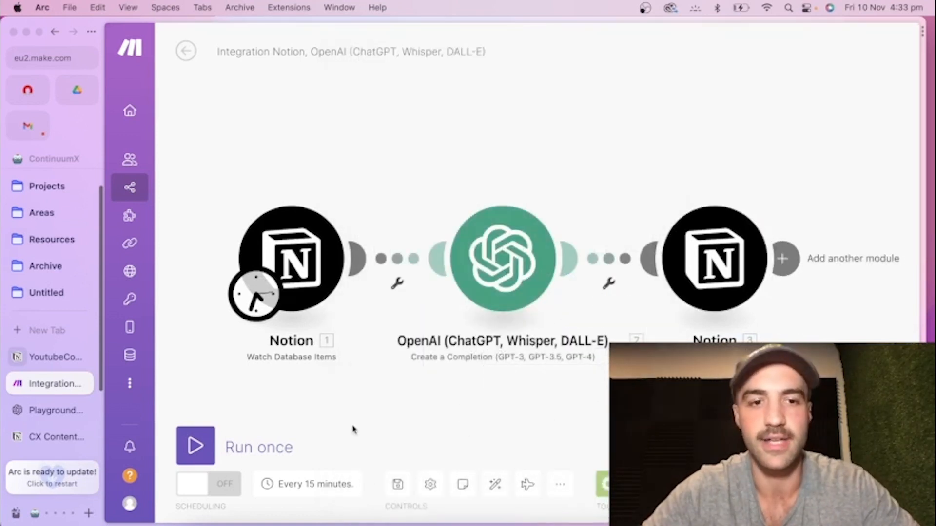
Run the scenario once to test the Notion, OpenAI and Notion module chain.
left_click(187, 443)
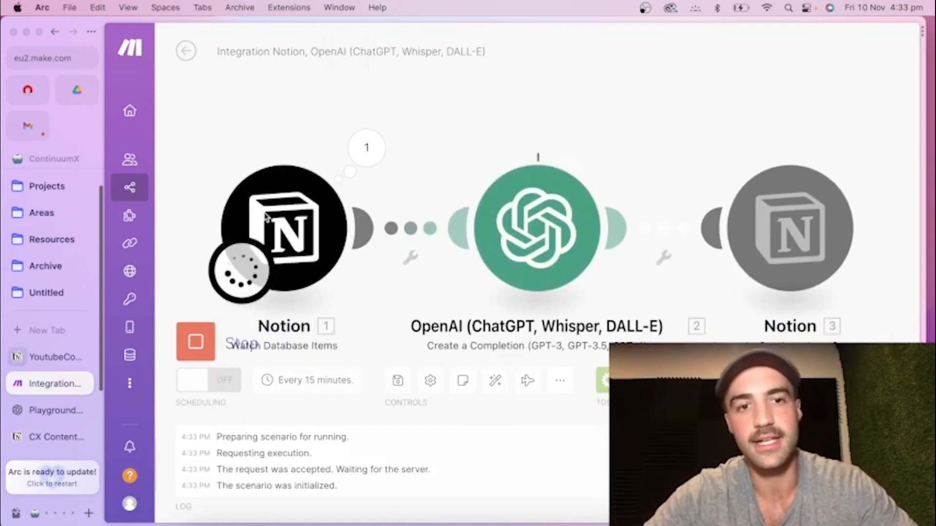
scroll(531, 225, "down", 2)
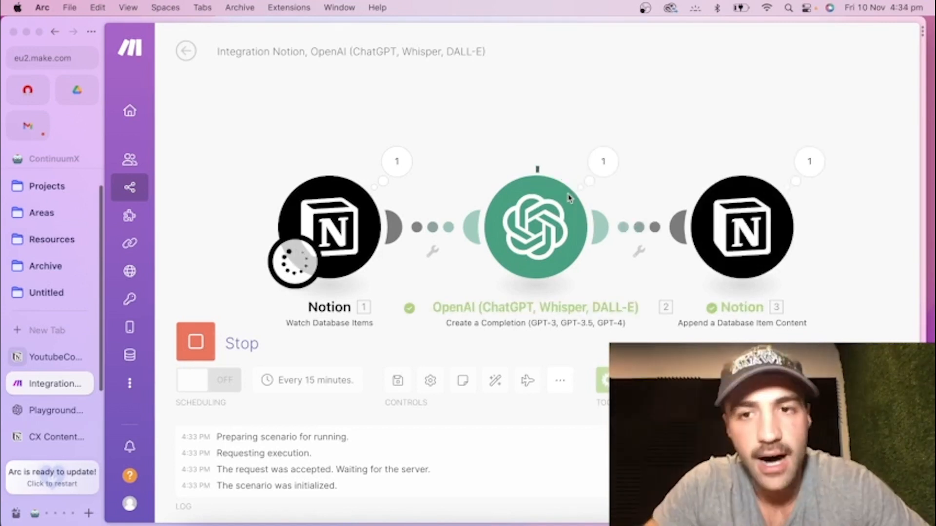
left_click_drag(844, 240, 699, 224)
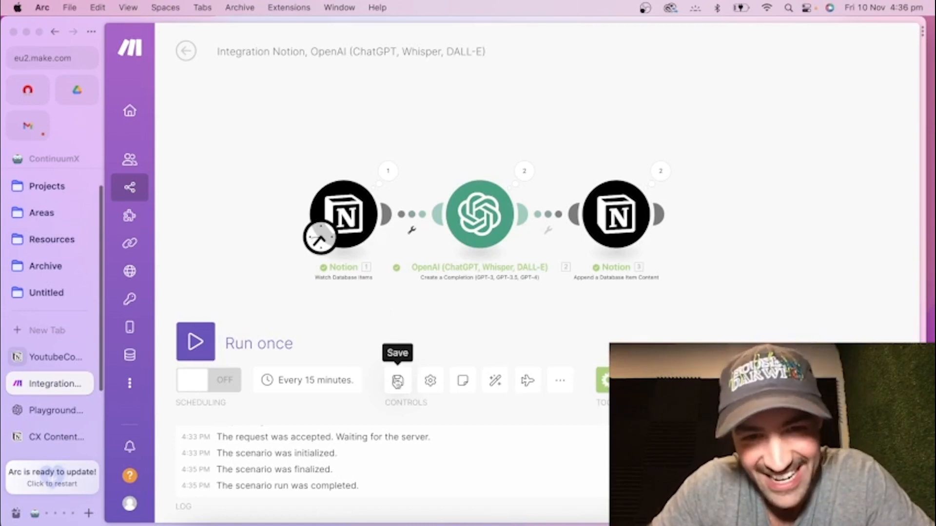
Reload the scenario page and check the Watch Database Items trigger module.
left_click(91, 33)
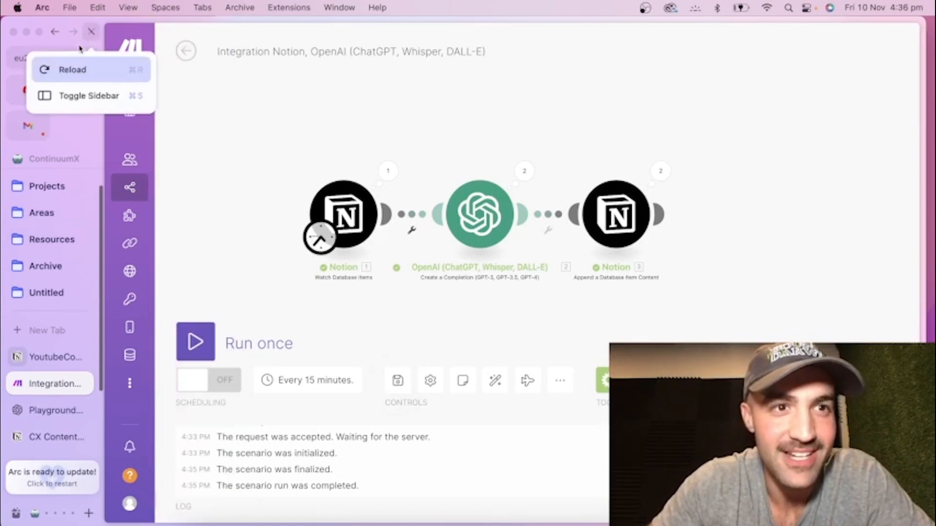
left_click(66, 72)
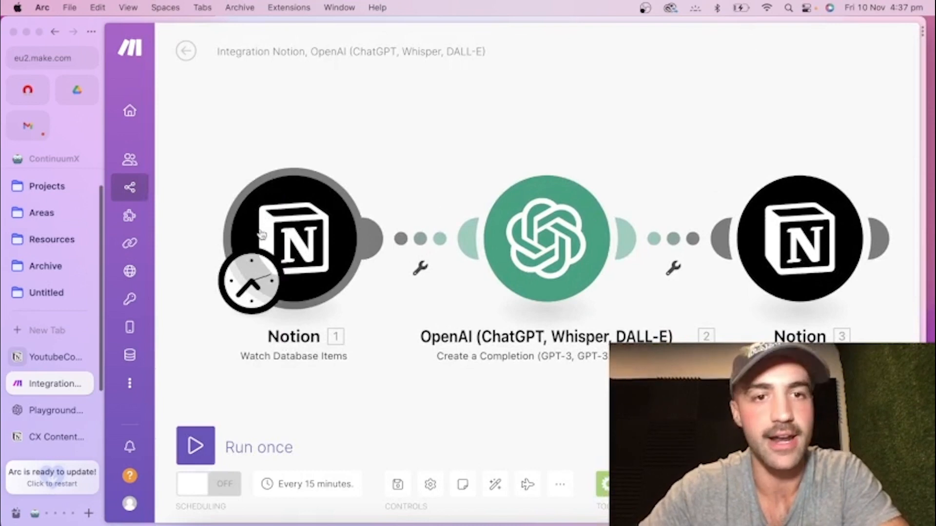
left_click(261, 235)
left_click(600, 410)
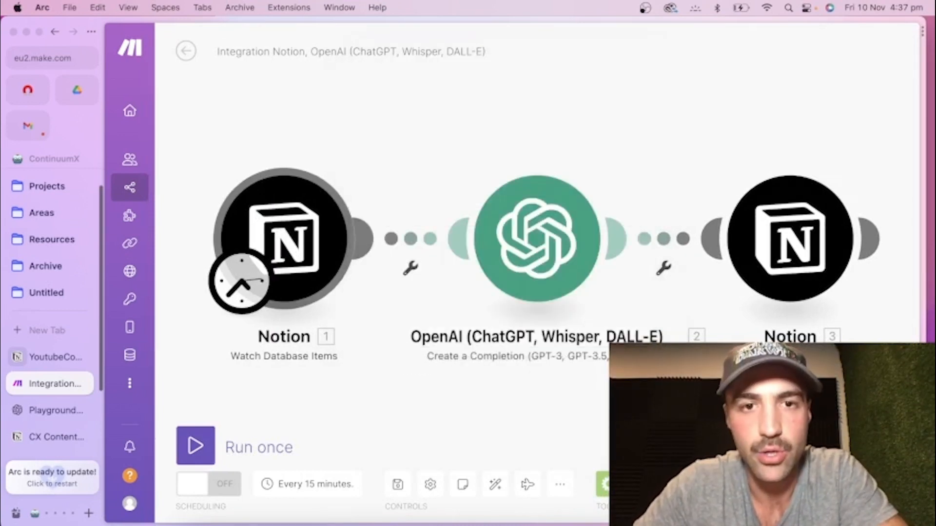
Review the OpenAI module's message prompt and inspect the Plain Text value under the trigger's Content Details[] property.
left_click(522, 275)
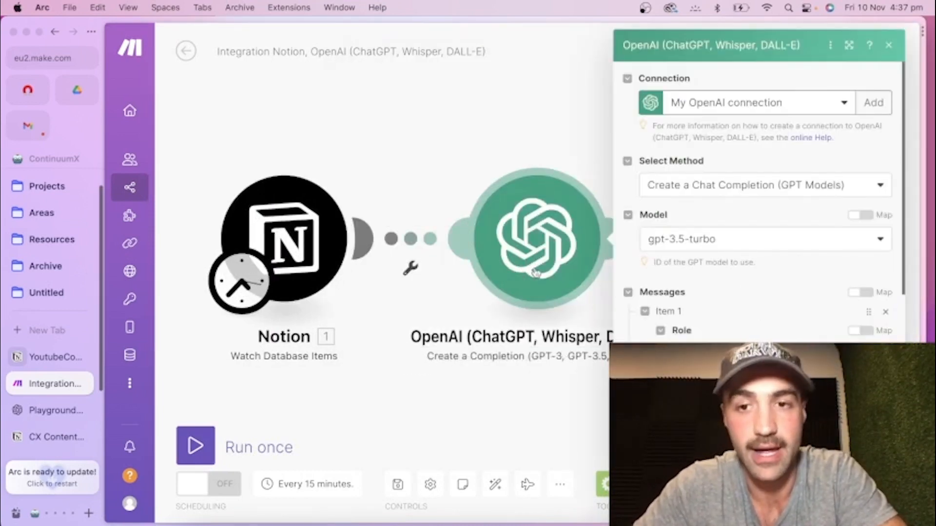
scroll(696, 309, "down", 3)
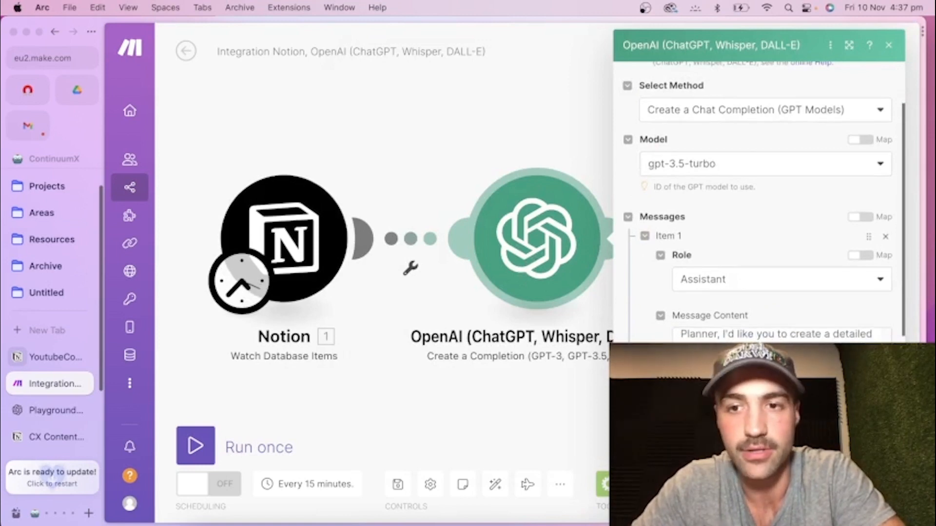
left_click(745, 343)
scroll(533, 400, "down", 5)
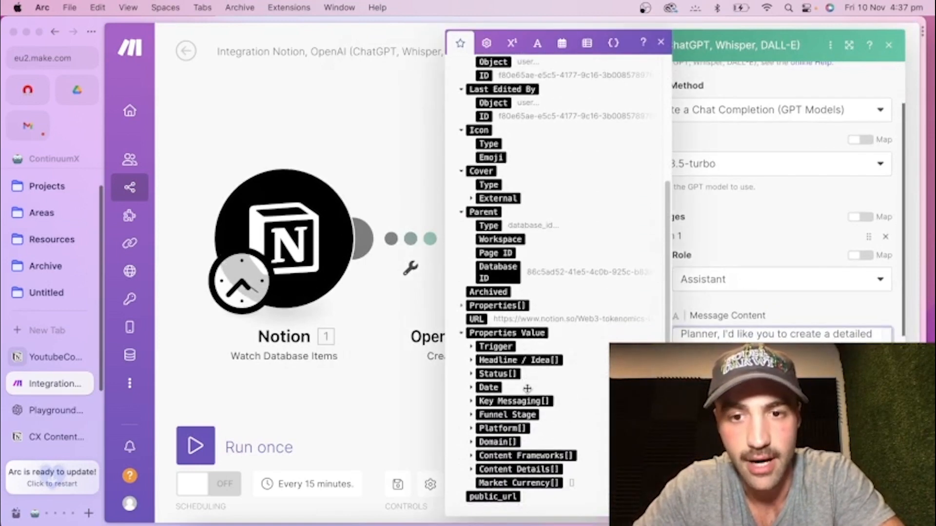
left_click(471, 461)
scroll(497, 453, "down", 2)
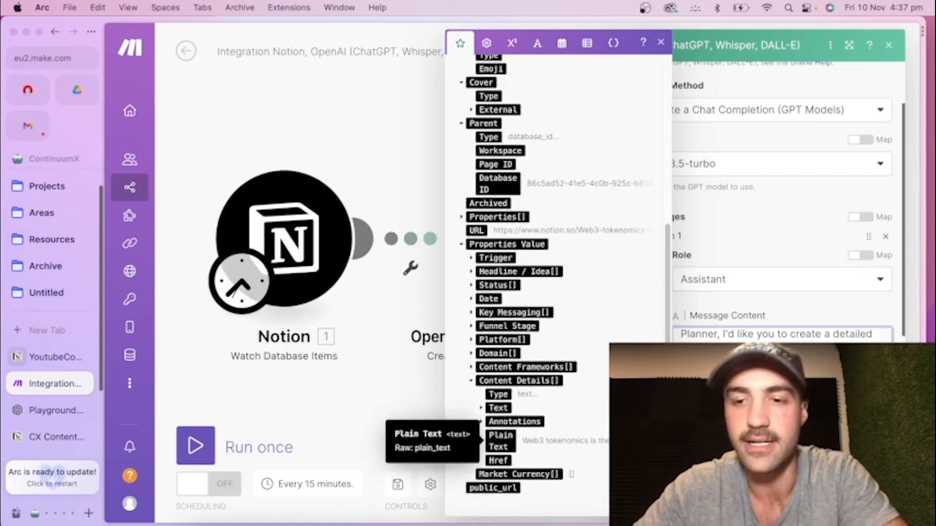
left_click(877, 498)
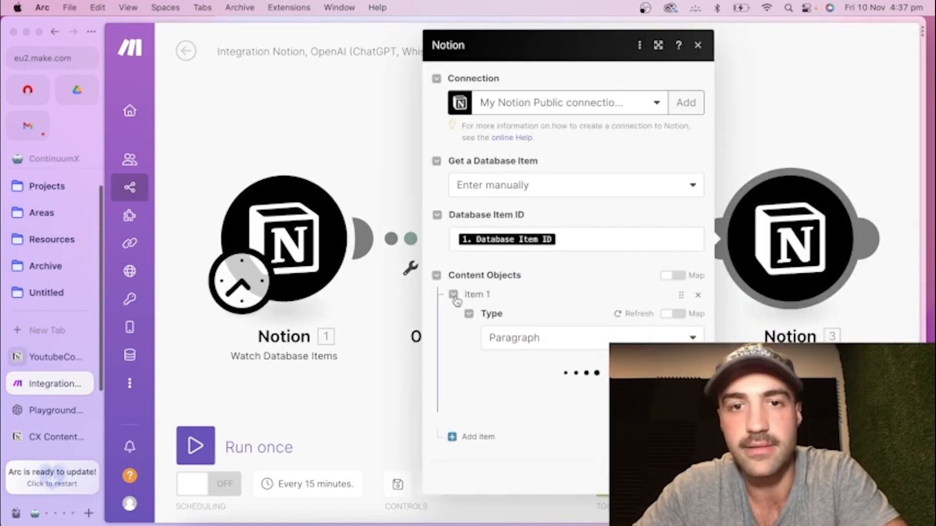
Check that the Notion append module's paragraph content is mapped to the OpenAI Choices[] Message Content, and confirm the module.
scroll(571, 360, "down", 5)
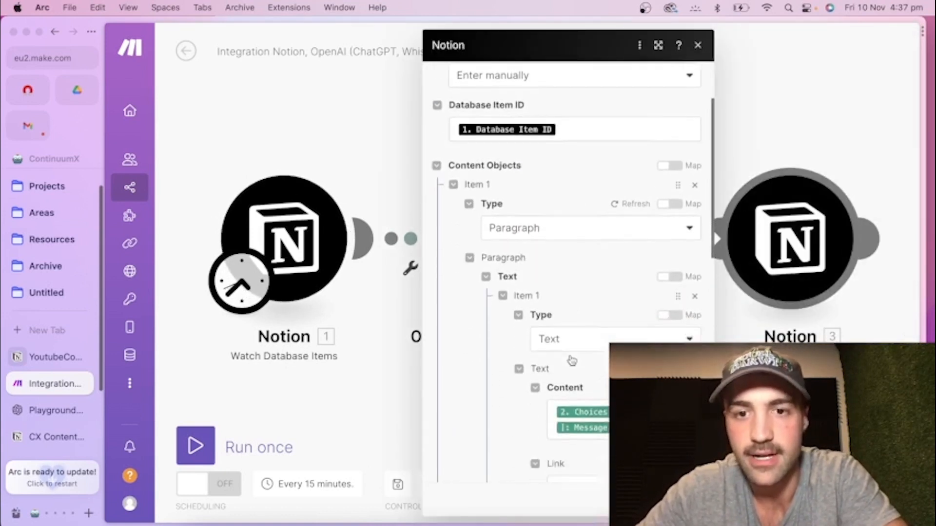
left_click(660, 326)
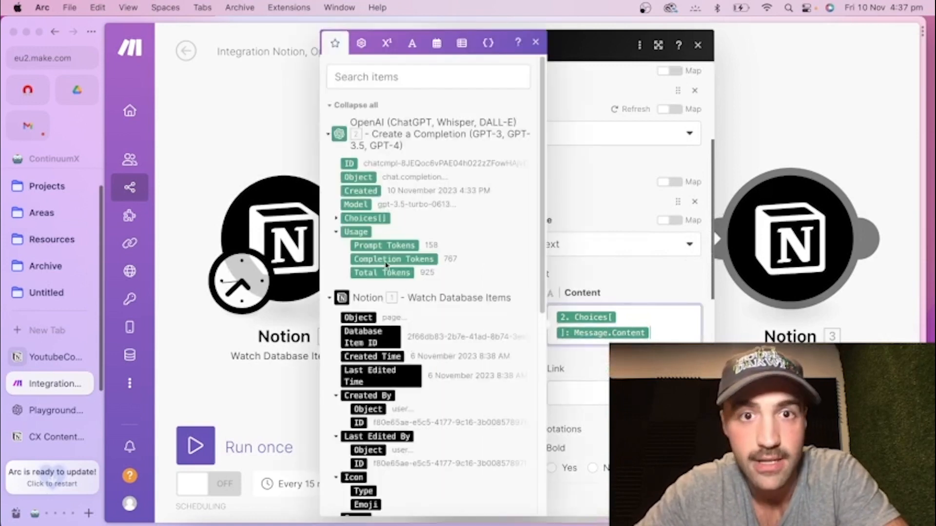
left_click(337, 219)
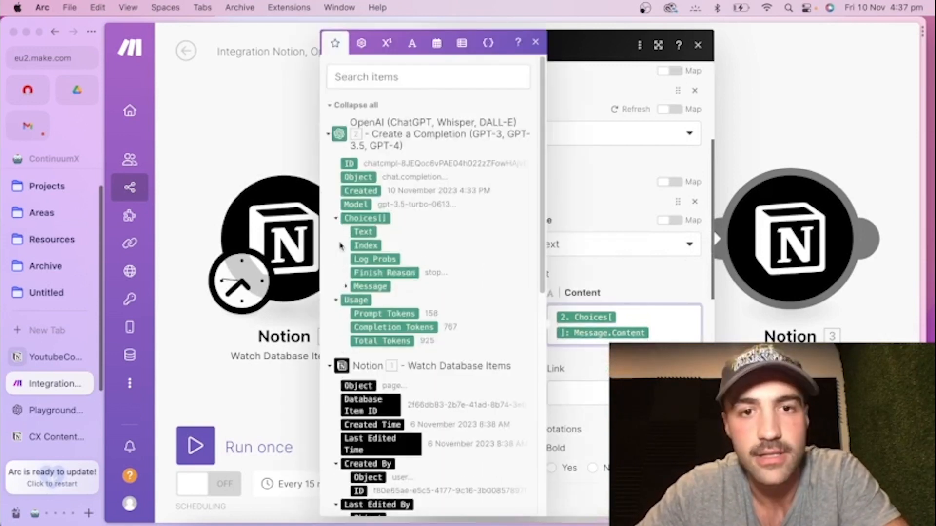
left_click(347, 286)
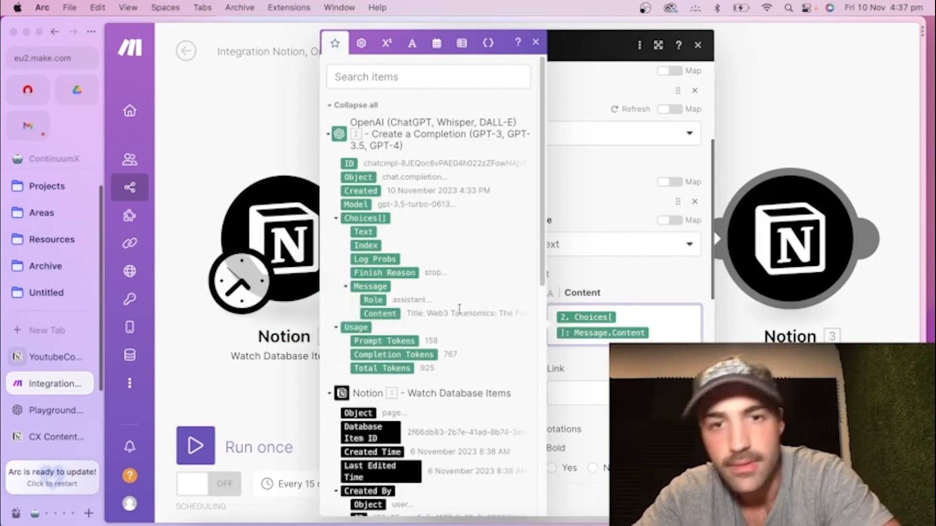
left_click(634, 273)
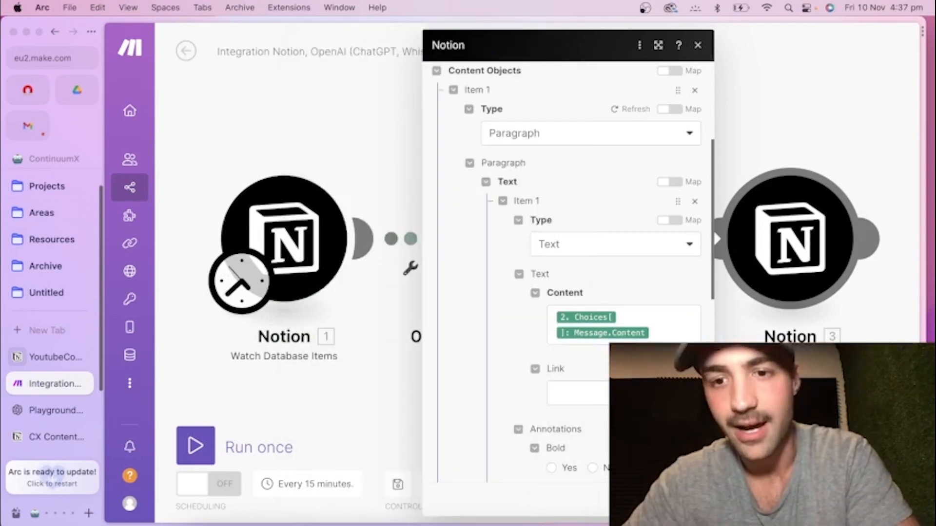
left_click(686, 499)
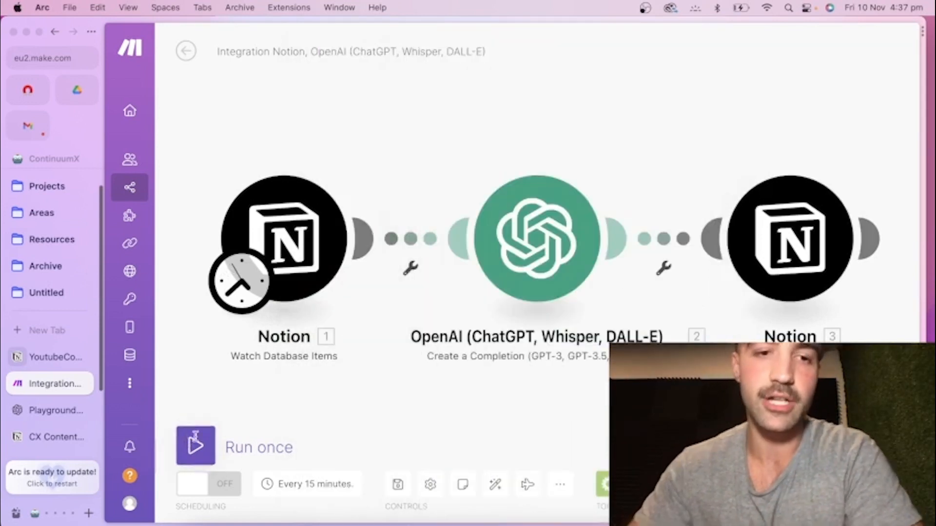
Run the scenario once again, then switch to Notion and check the YoutubeContent Matrix ideas for generated content.
left_click(195, 441)
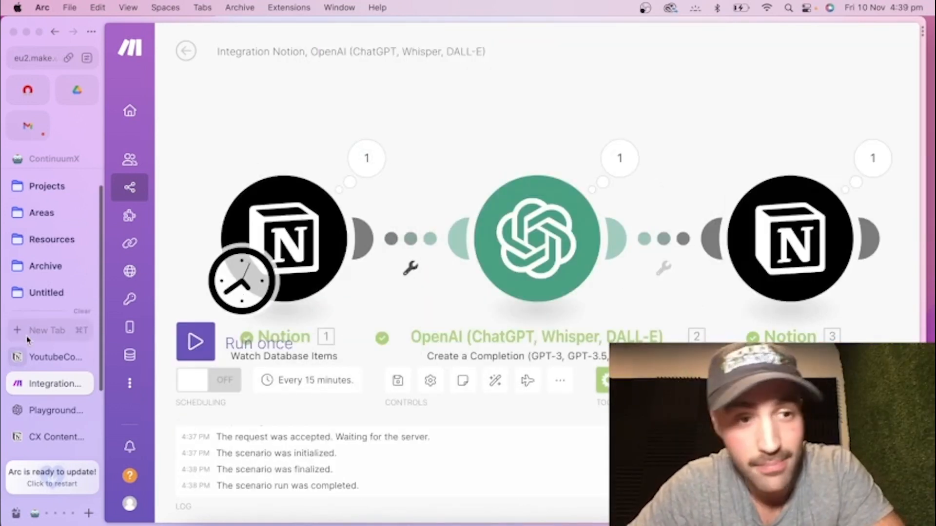
left_click(35, 361)
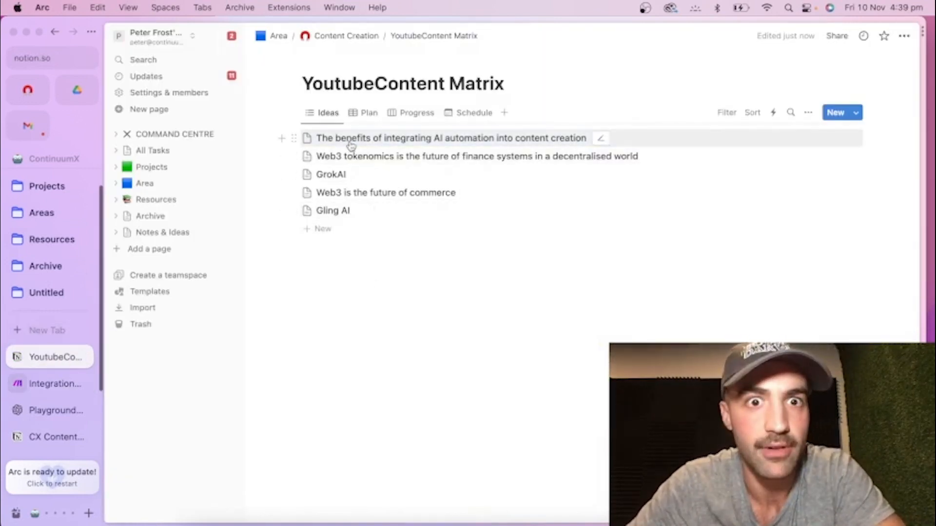
left_click(529, 140)
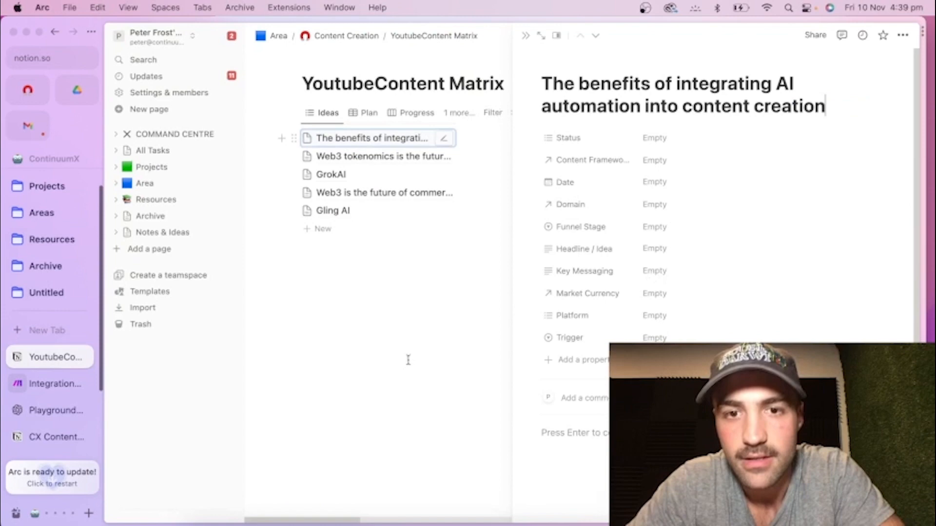
left_click(353, 157)
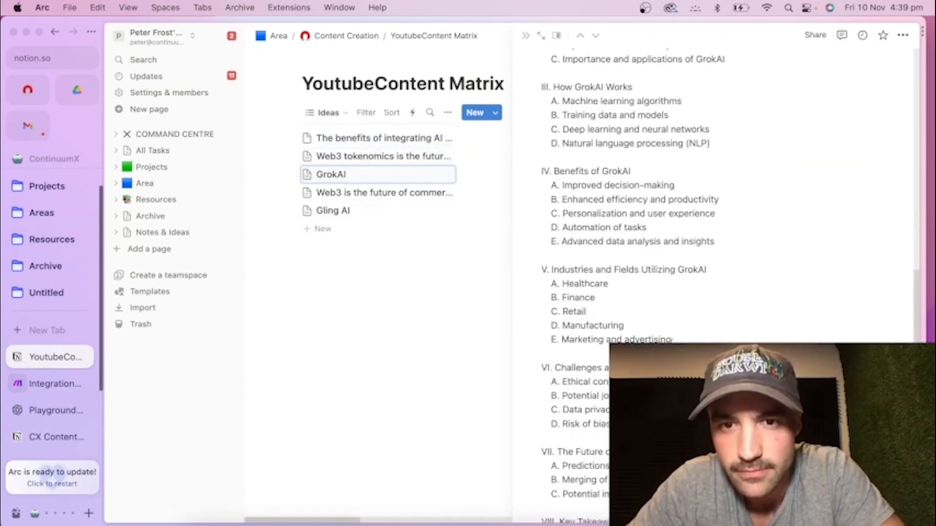
Examine the generated blog outline in the GrokAI item from its title through the conclusion, keywords and CTA, and close the item.
scroll(670, 340, "up", 10)
scroll(649, 318, "down", 4)
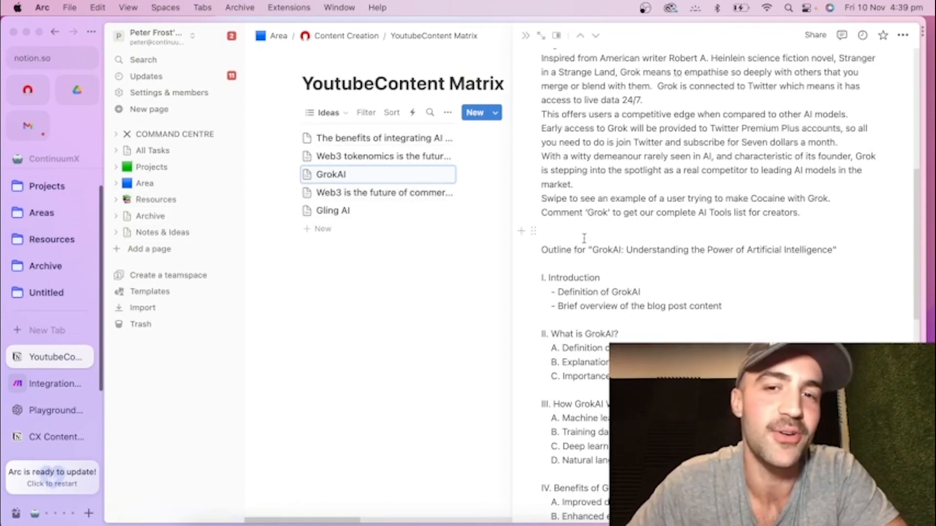
scroll(584, 238, "down", 1)
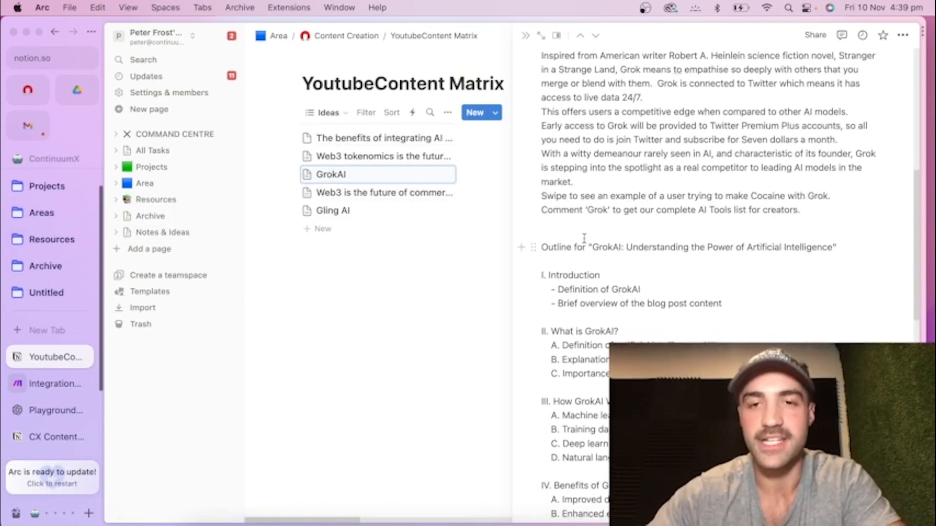
left_click_drag(541, 247, 622, 247)
scroll(717, 288, "up", 3)
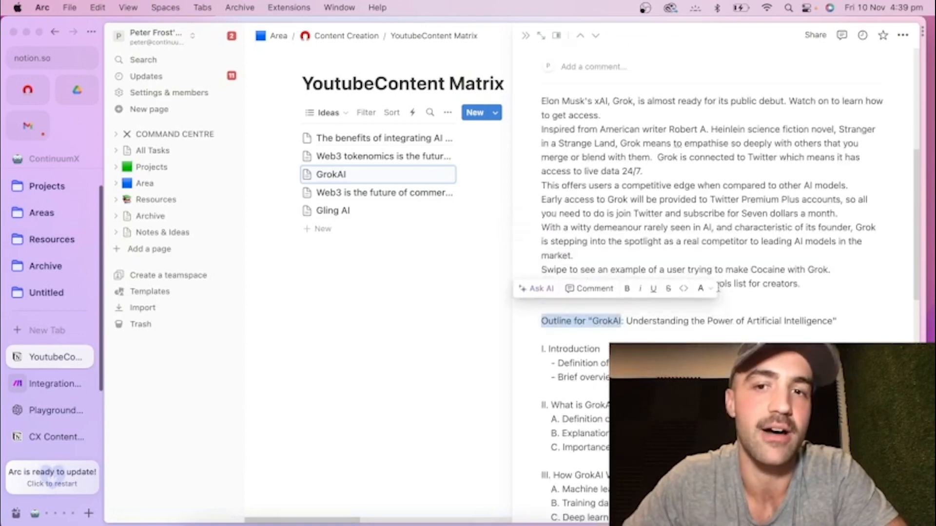
left_click(710, 299)
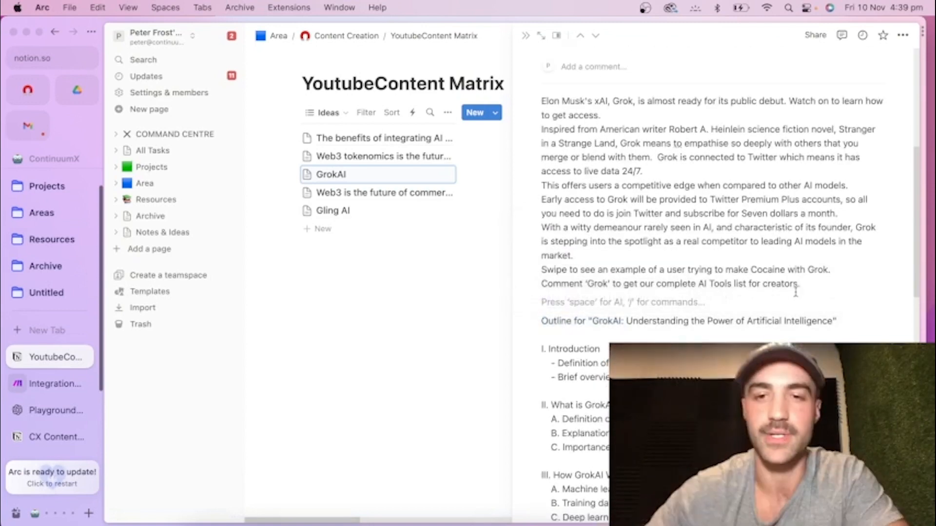
scroll(596, 267, "down", 5)
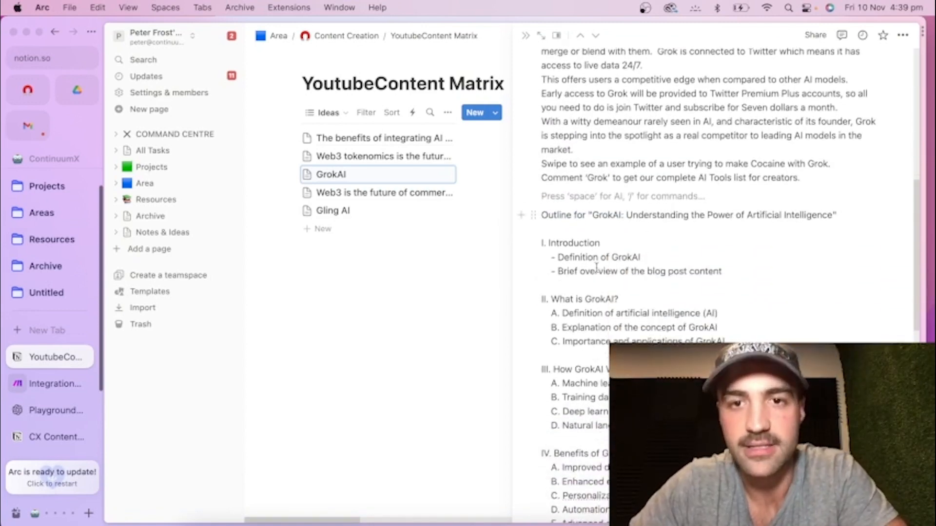
left_click_drag(574, 217, 640, 217)
left_click(639, 217)
scroll(639, 220, "down", 9)
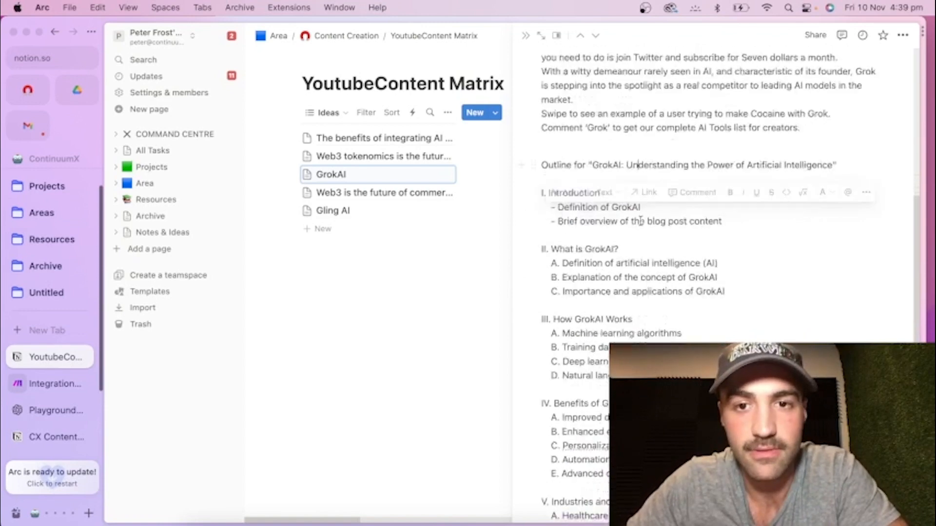
scroll(604, 224, "down", 14)
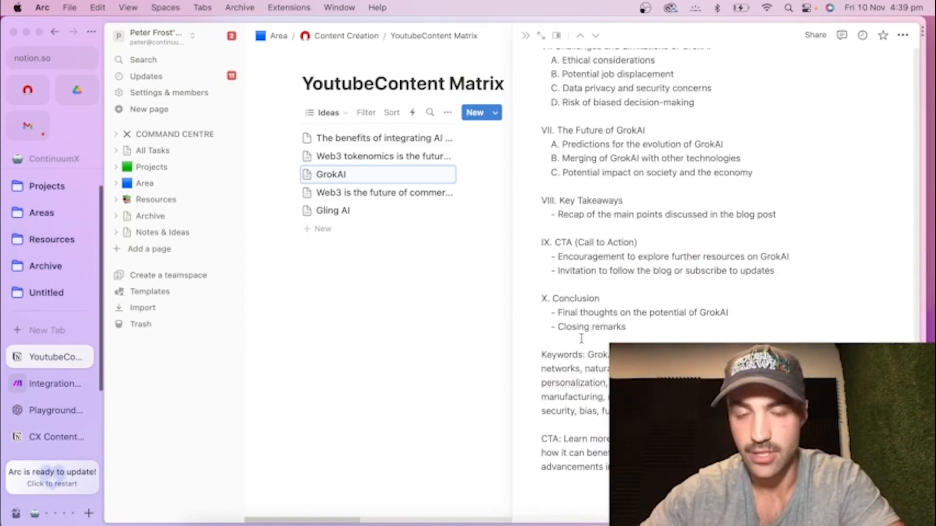
left_click(452, 332)
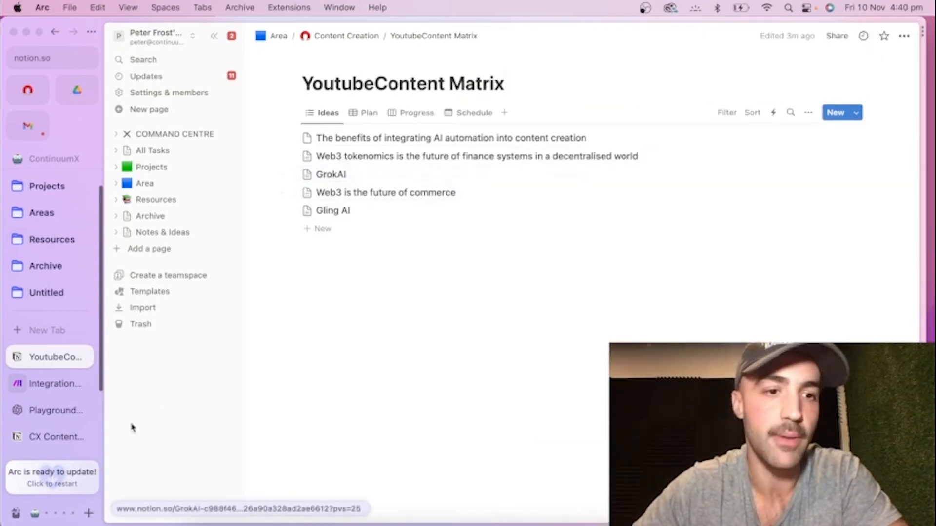
Switch back to the Make scenario and bring the whole three-module chain into view.
left_click(54, 384)
scroll(763, 220, "down", 10)
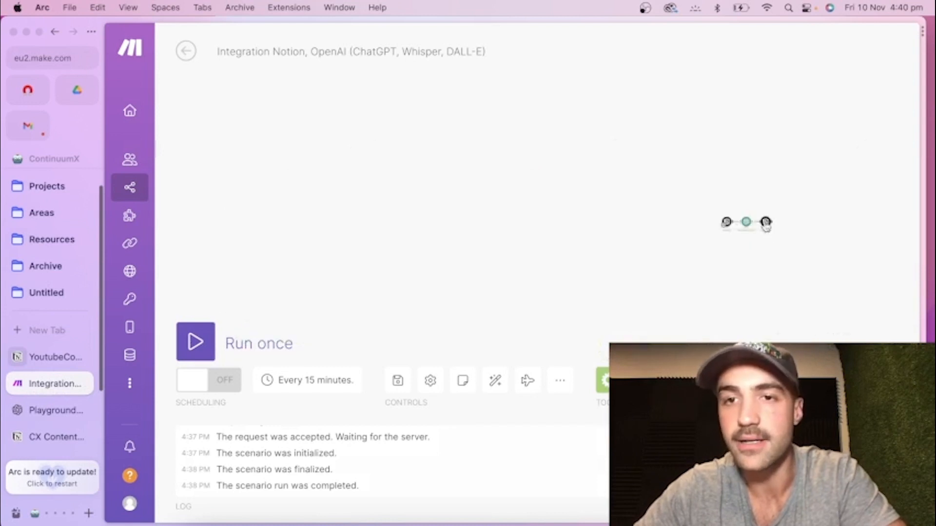
scroll(810, 259, "up", 10)
scroll(771, 241, "down", 3)
left_click_drag(674, 222, 784, 304)
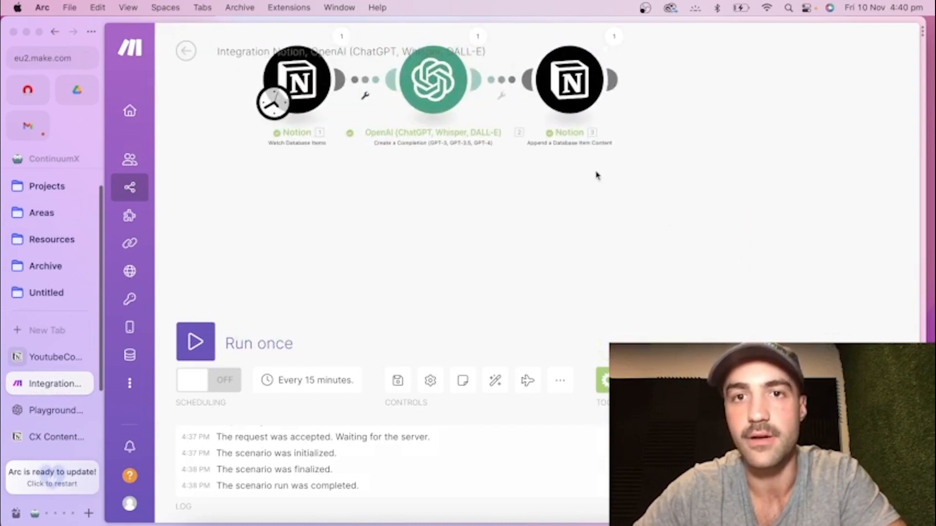
left_click_drag(540, 125, 579, 195)
scroll(579, 184, "up", 3)
left_click_drag(816, 181, 798, 209)
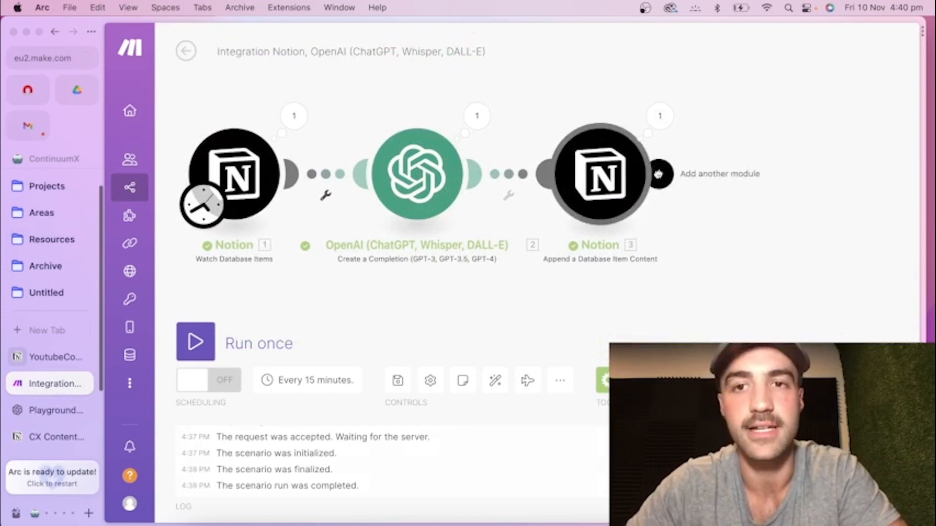
Add an OpenAI Create a Completion module after the Notion append module and set its model to gpt-4.
left_click(658, 174)
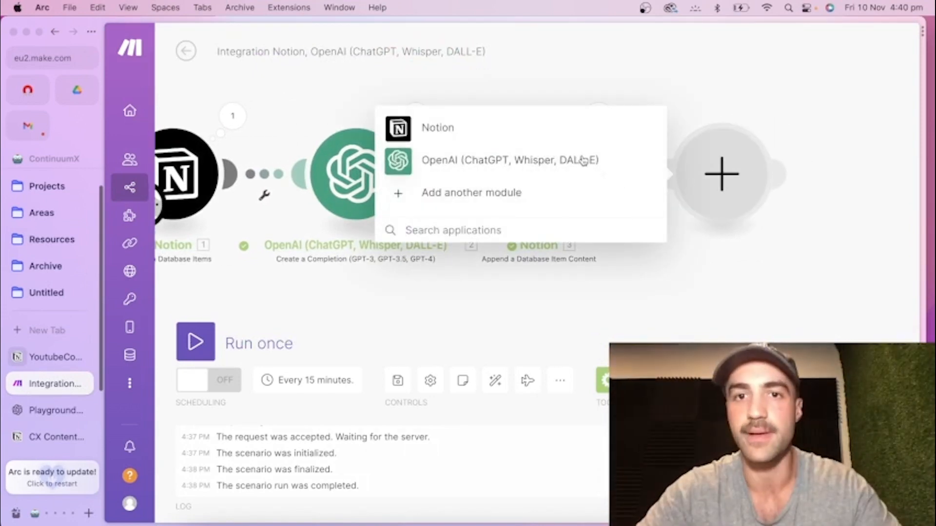
left_click(588, 160)
left_click(545, 137)
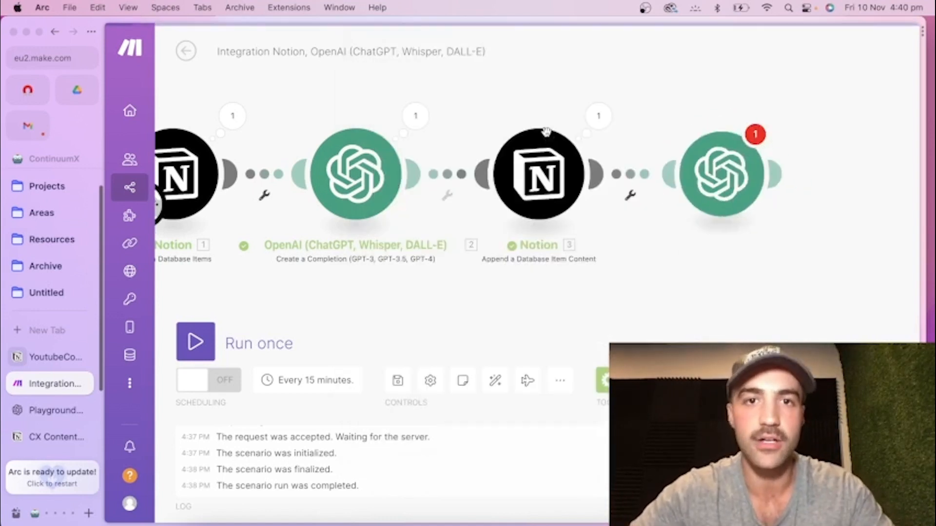
left_click(486, 239)
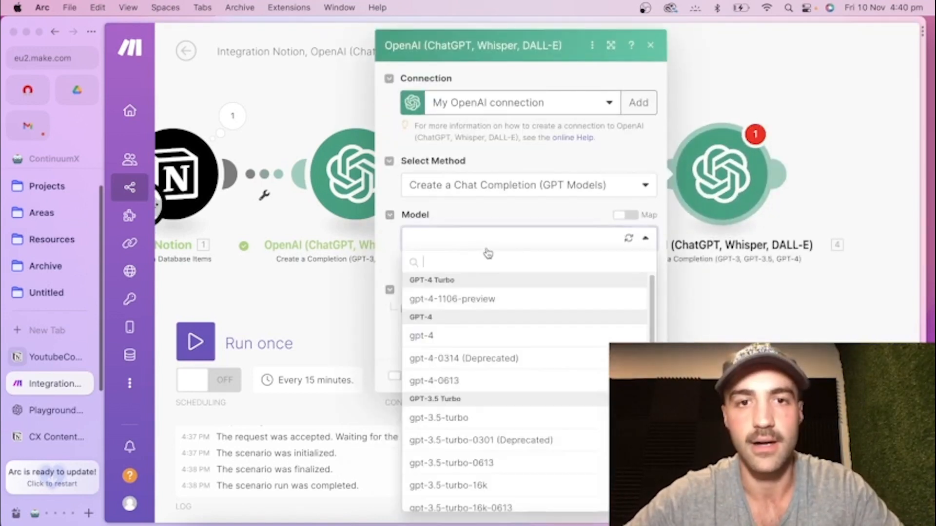
left_click(515, 336)
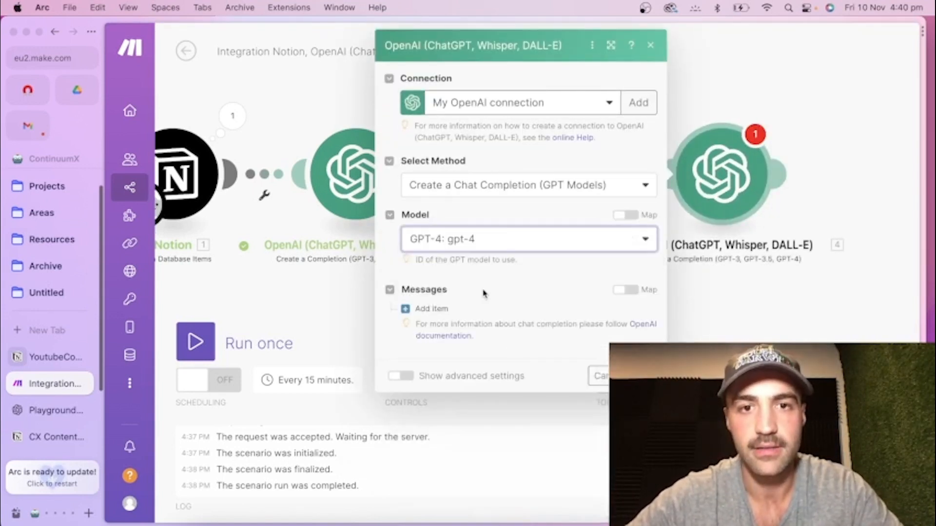
Add a message with the Assistant role and paste in the prompt dividing the original blog post into three separate micro blogs of 200 to 700 words.
left_click(429, 309)
left_click(487, 350)
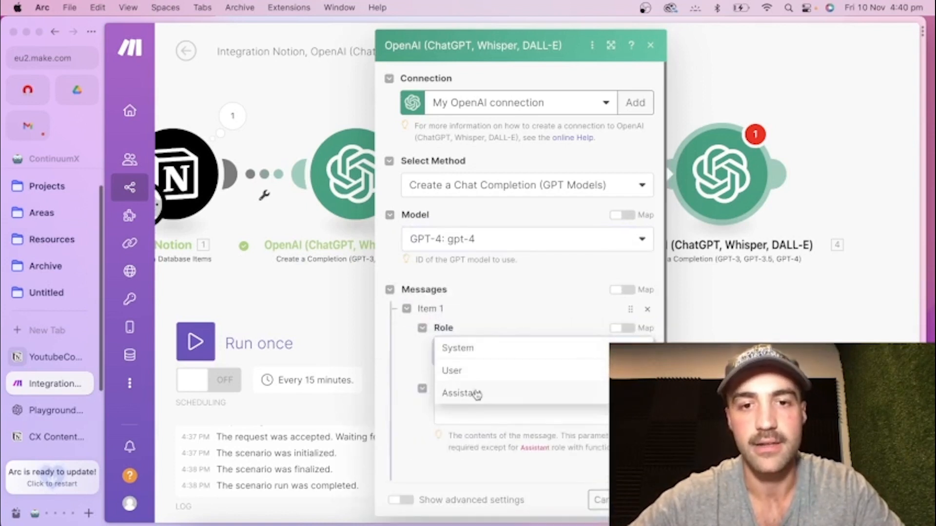
left_click(477, 393)
scroll(529, 348, "down", 1)
scroll(529, 348, "down", 1)
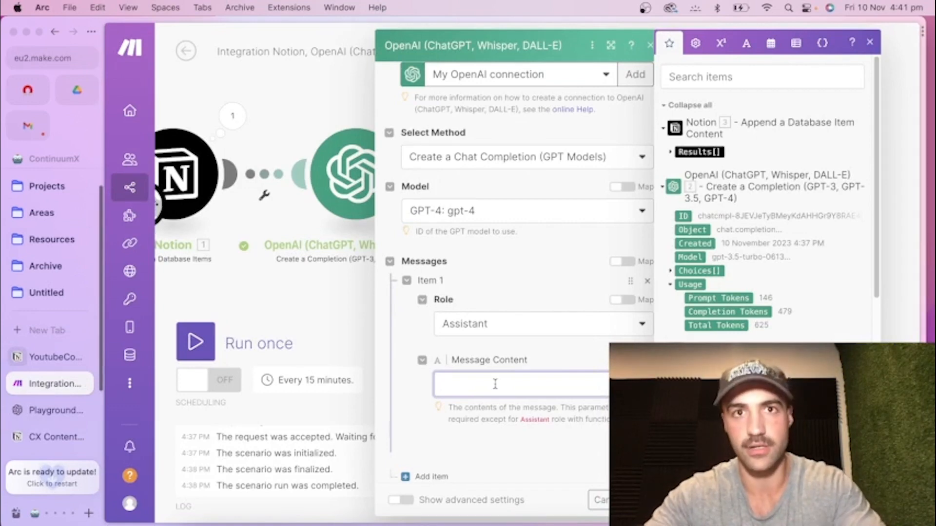
key("super+v")
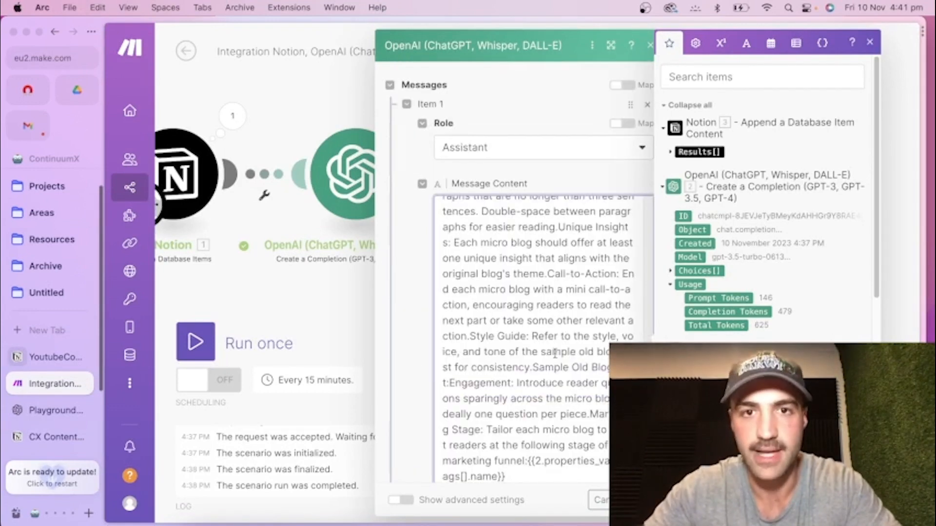
Replace the 5.choices[].message.content placeholder in the prompt's first sentence with the first OpenAI module's Choices[] Message Content.
scroll(535, 302, "up", 8)
scroll(536, 317, "down", 3)
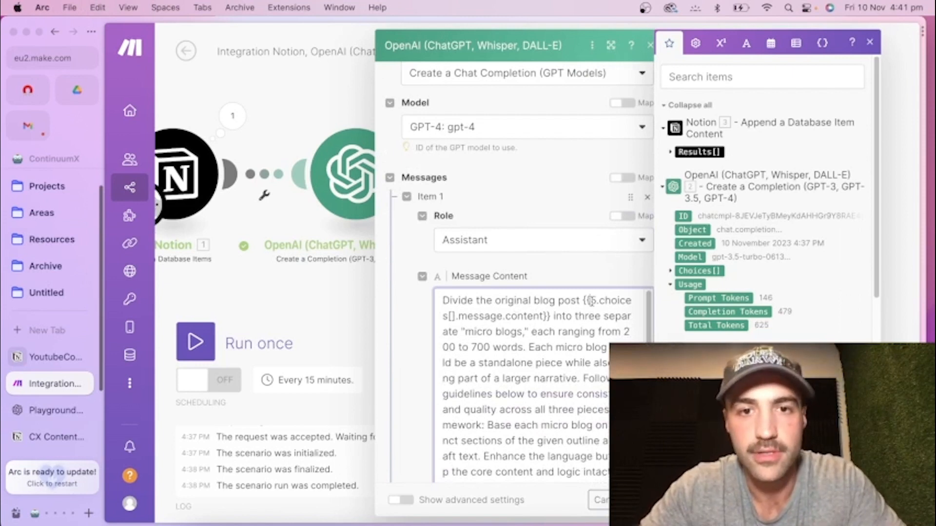
left_click_drag(546, 316, 592, 301)
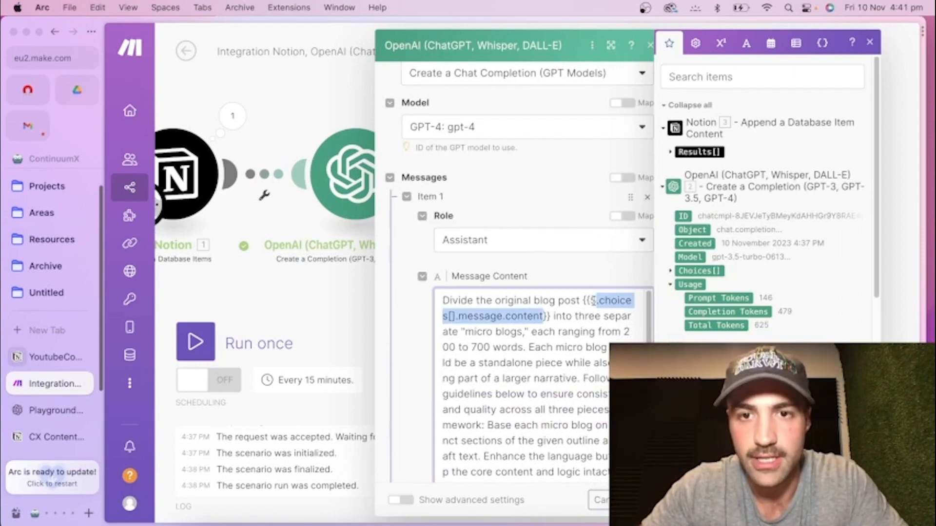
key("BackSpace")
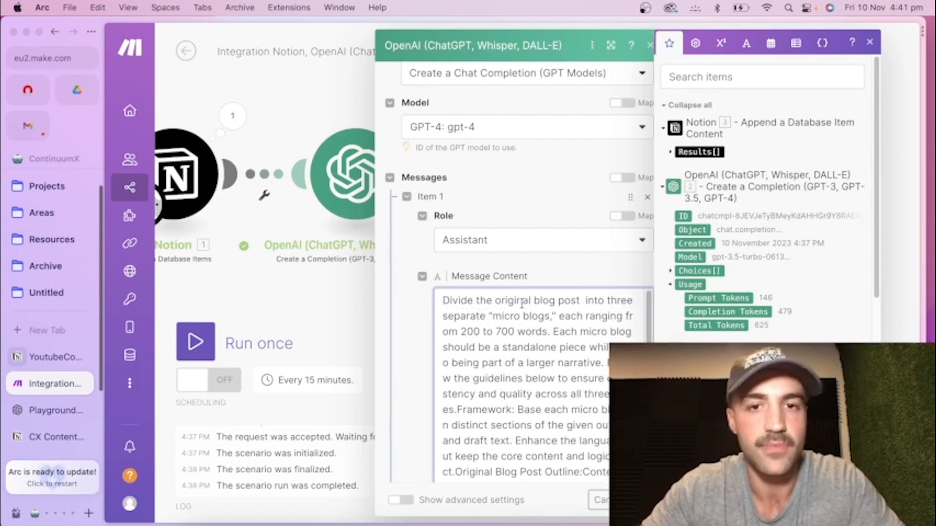
left_click(670, 271)
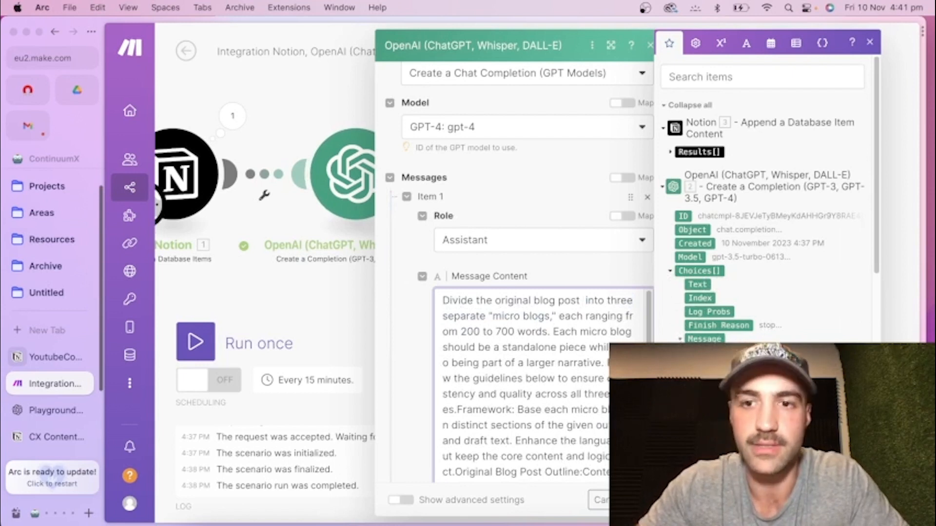
left_click(712, 366)
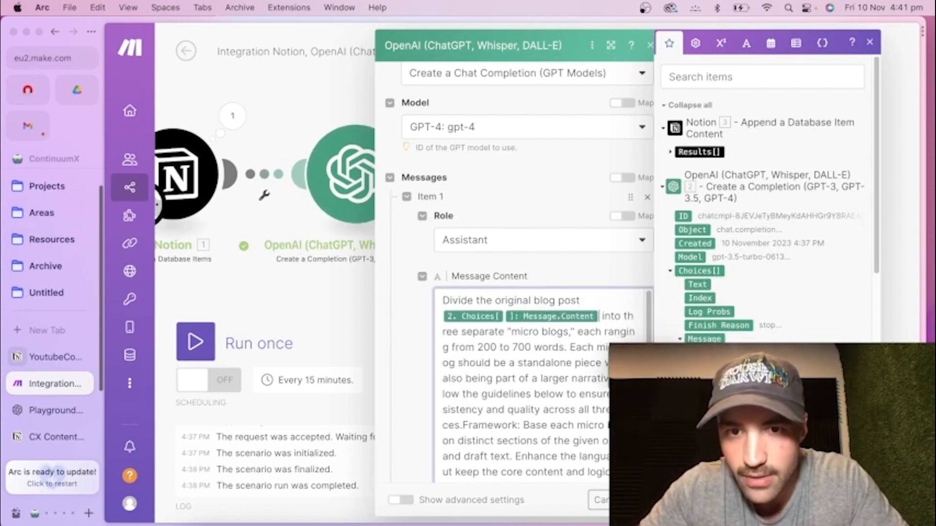
Read through the micro blog prompt, from its framework and SEO guidelines to the marketing stage instruction at the end.
left_click(535, 345)
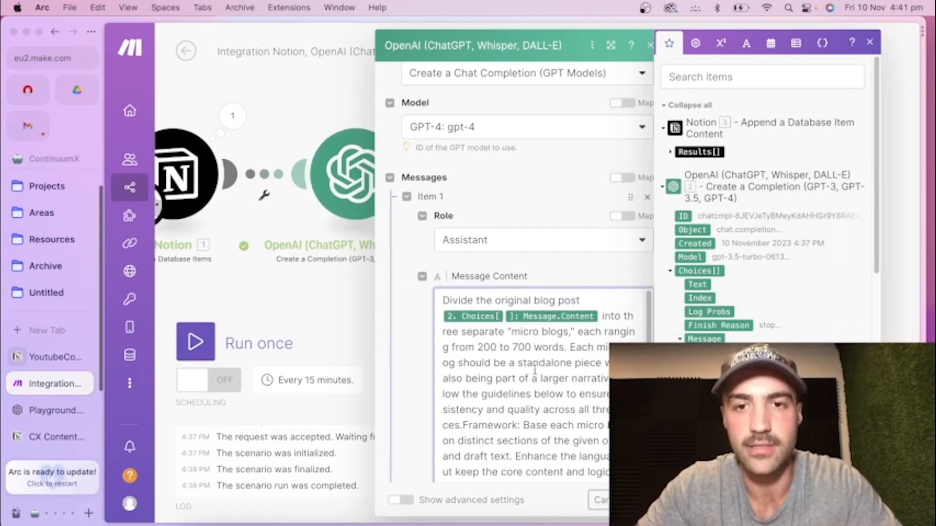
scroll(535, 371, "down", 1)
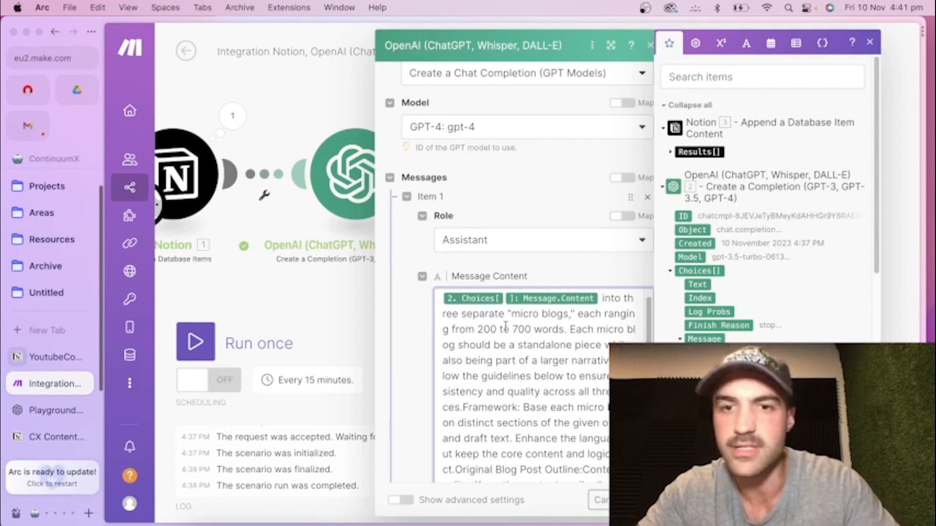
scroll(530, 345, "down", 4)
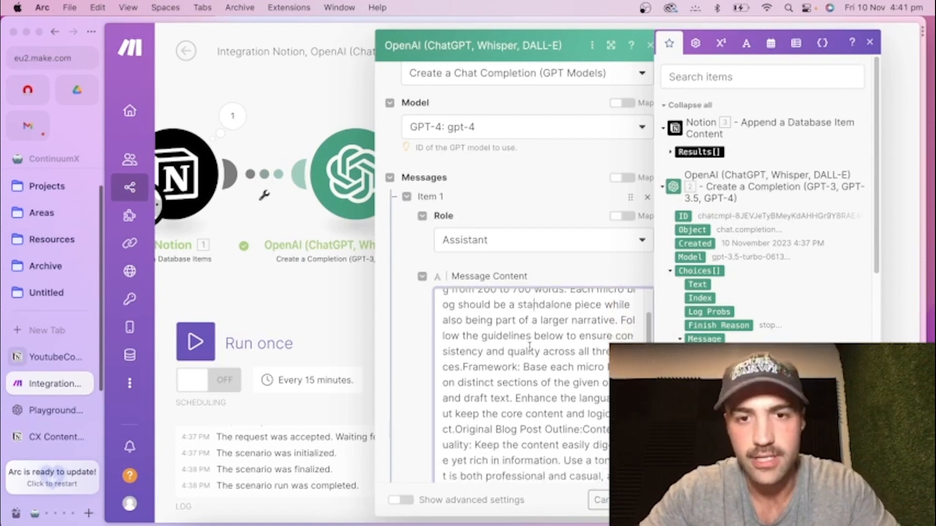
scroll(511, 342, "down", 2)
scroll(479, 324, "down", 15)
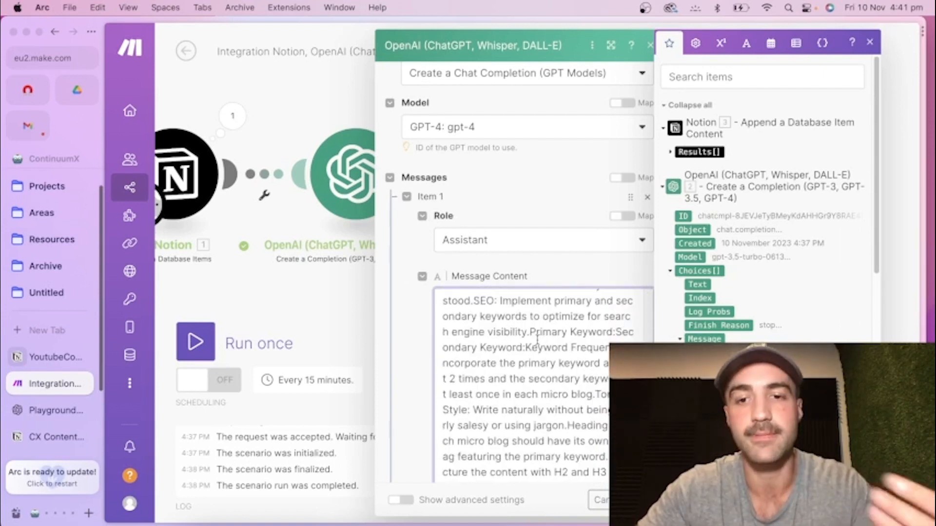
scroll(537, 340, "down", 3)
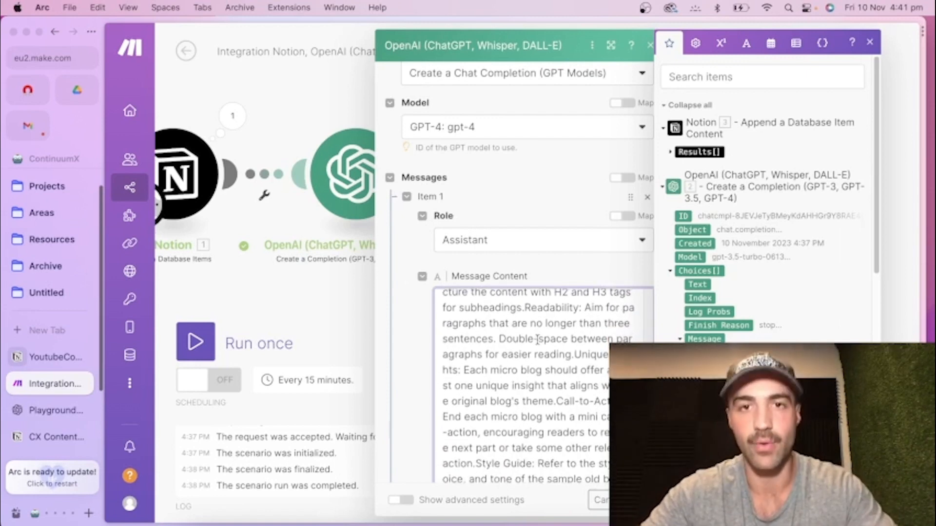
scroll(541, 365, "down", 5)
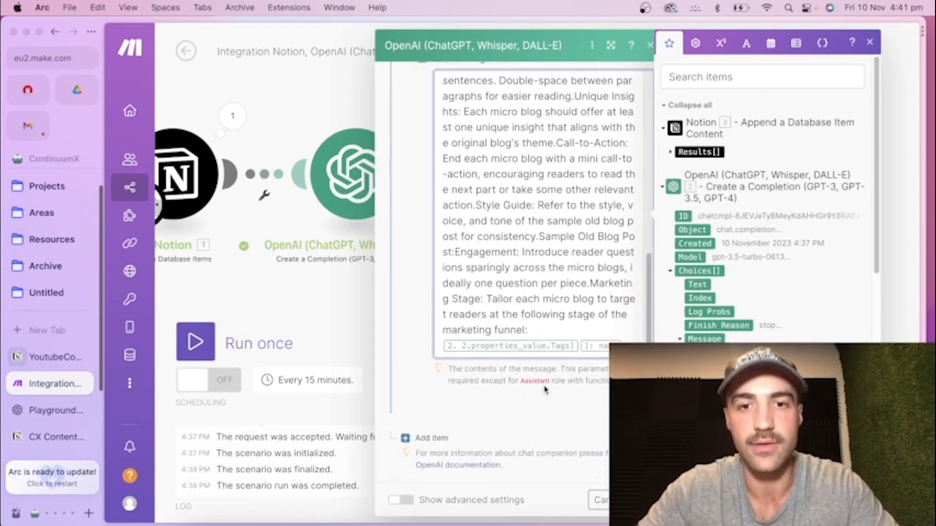
Replace the Tags placeholder ending the prompt's marketing stage instruction with the Funnel Stage property from the Notion Watch Database Items module.
scroll(561, 321, "up", 1)
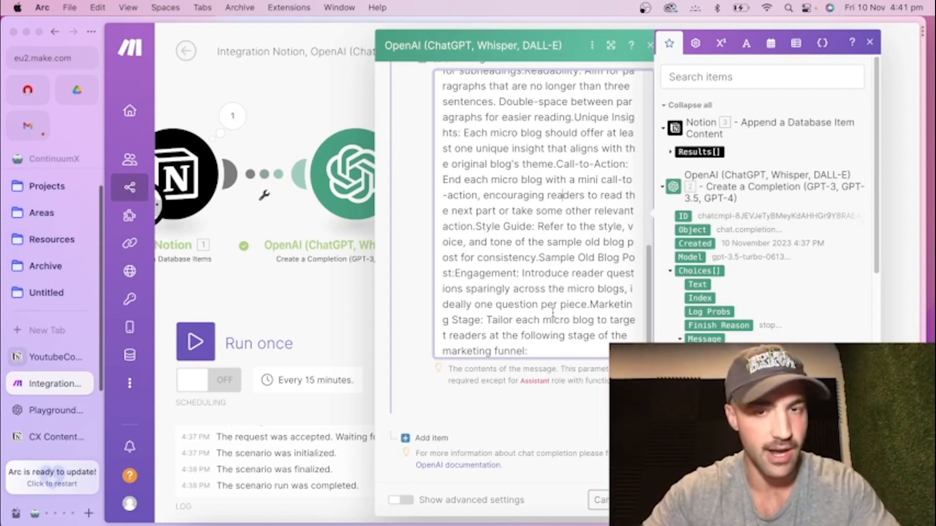
scroll(552, 312, "down", 1)
scroll(629, 329, "up", 2)
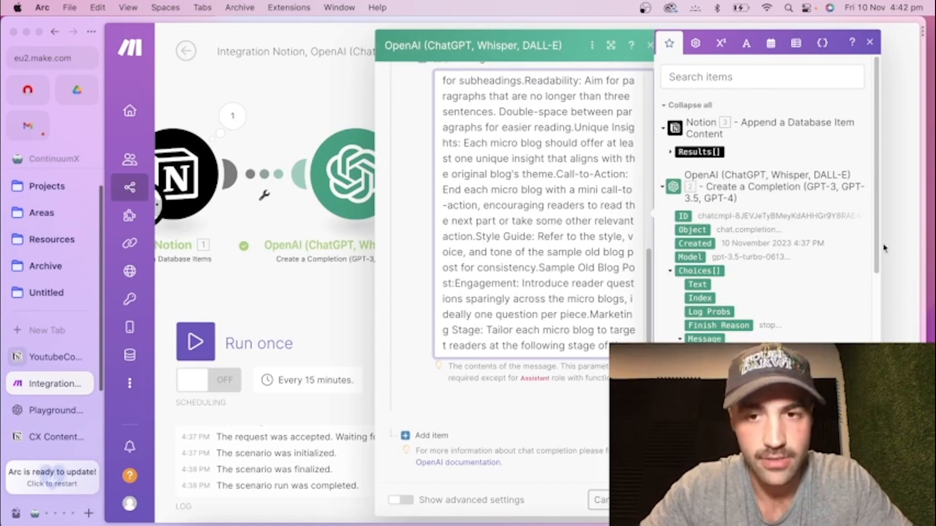
scroll(745, 300, "down", 4)
scroll(745, 297, "down", 3)
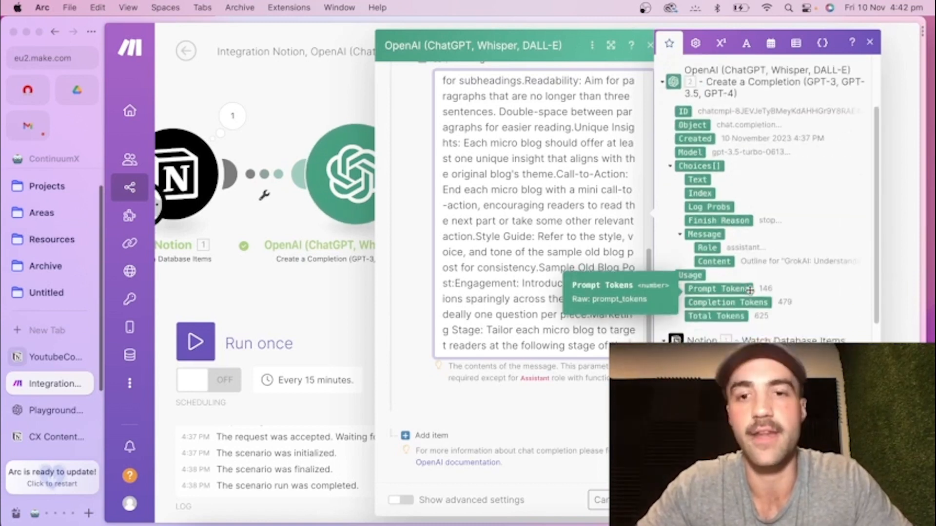
scroll(744, 292, "down", 1)
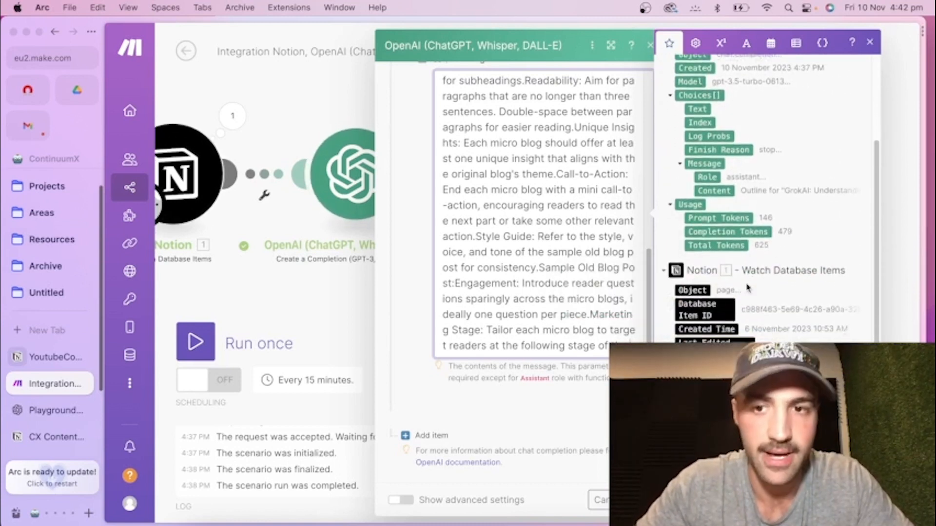
scroll(731, 287, "down", 10)
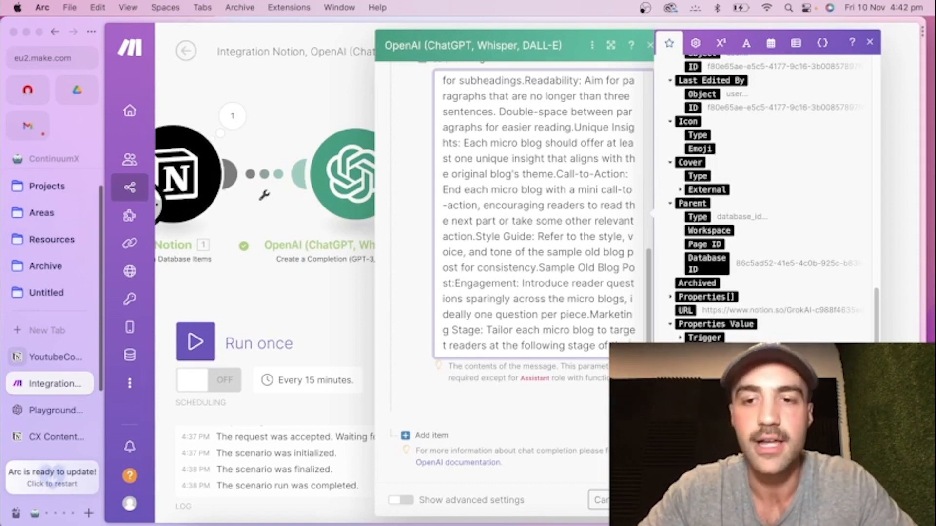
left_click(709, 415)
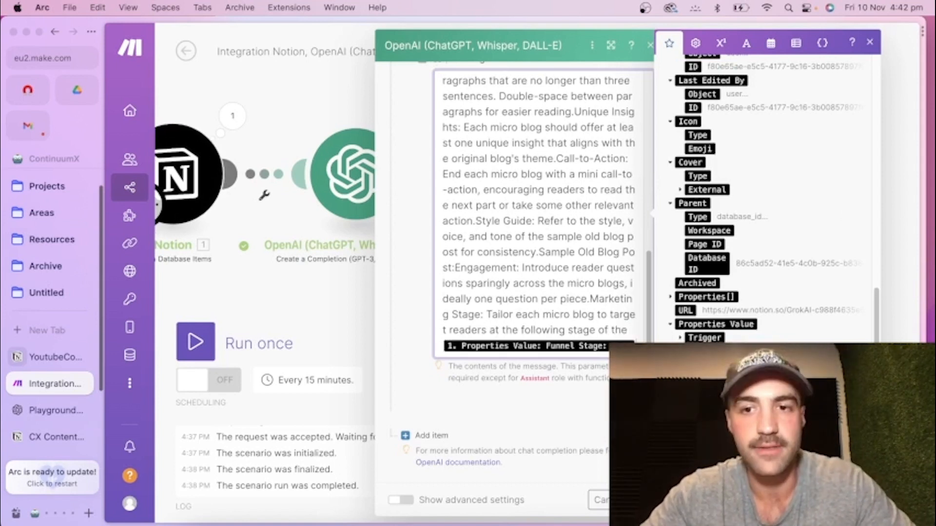
Switch to Notion, set the GrokAI item's Funnel Stage to Awareness, and leave the item.
left_click(44, 354)
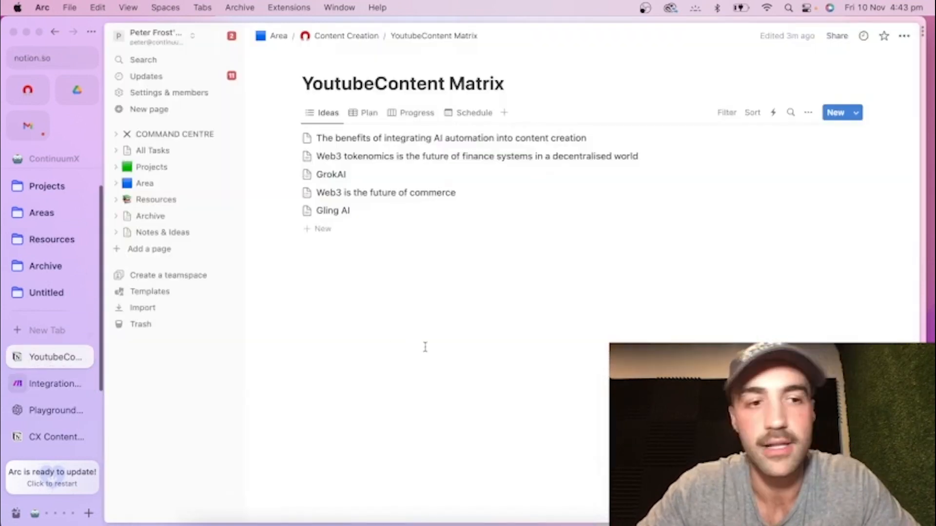
left_click(333, 177)
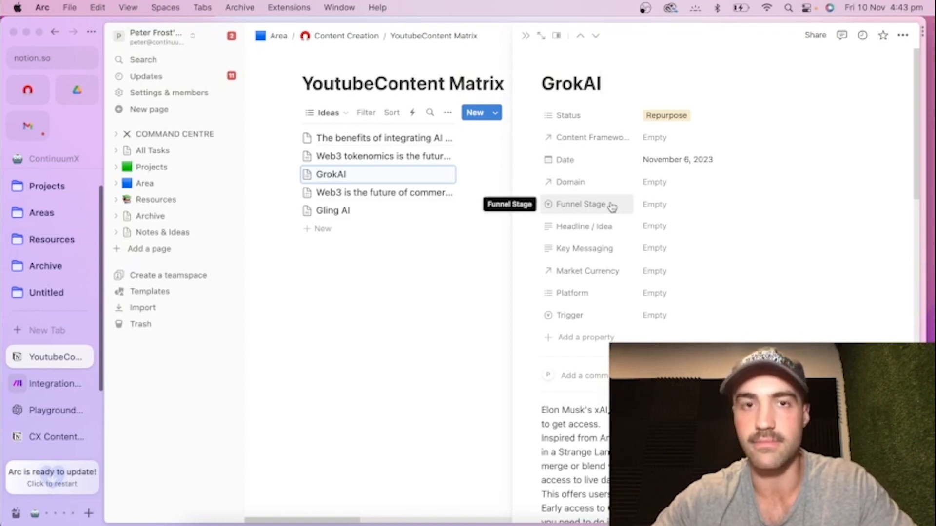
left_click(655, 204)
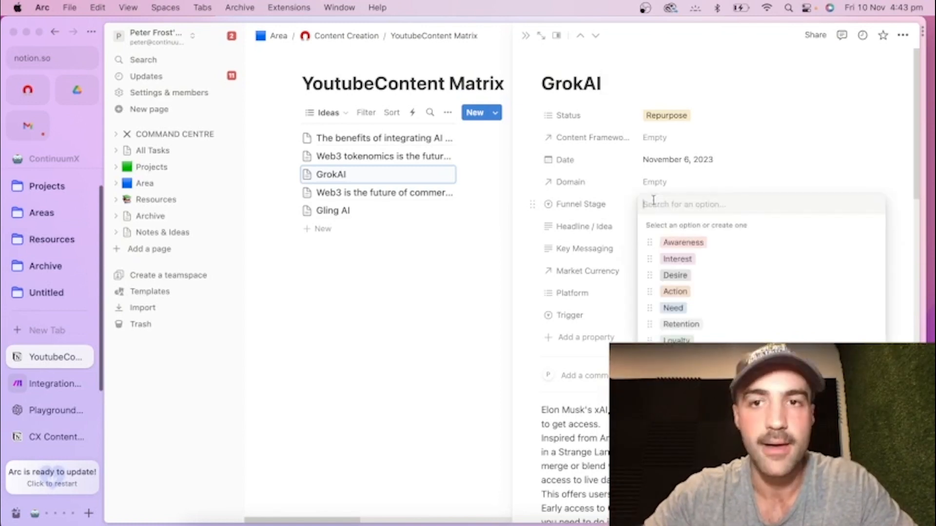
left_click(683, 244)
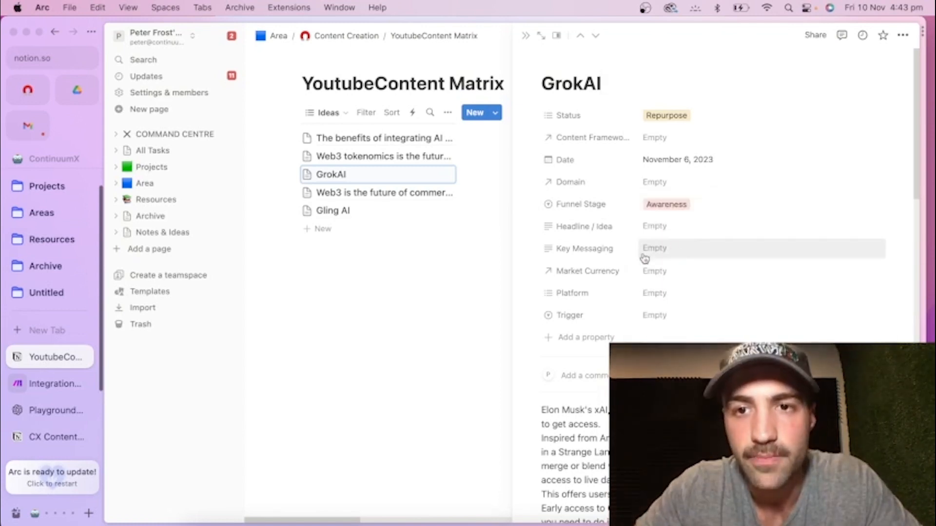
left_click(361, 287)
Switch back to the Make scenario, look over the mappable Notion properties, and confirm the new OpenAI module's settings.
left_click(44, 383)
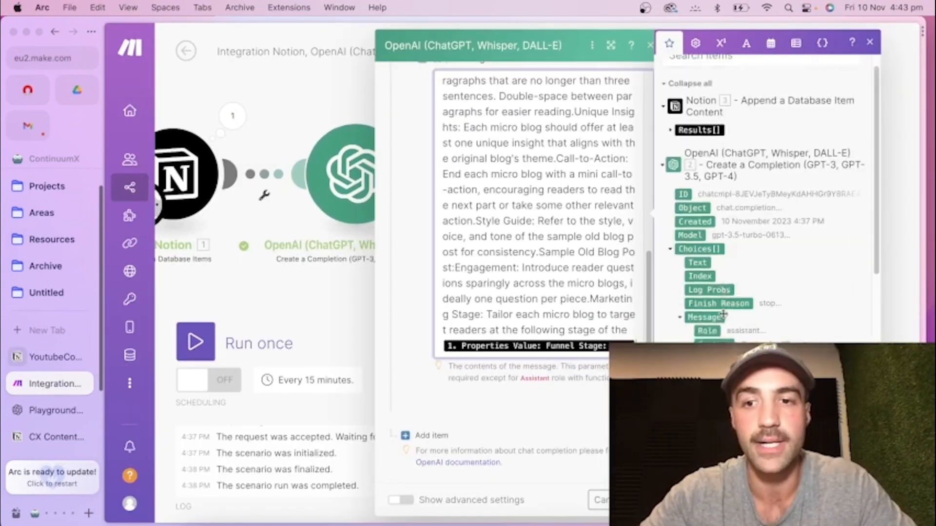
scroll(707, 326, "down", 5)
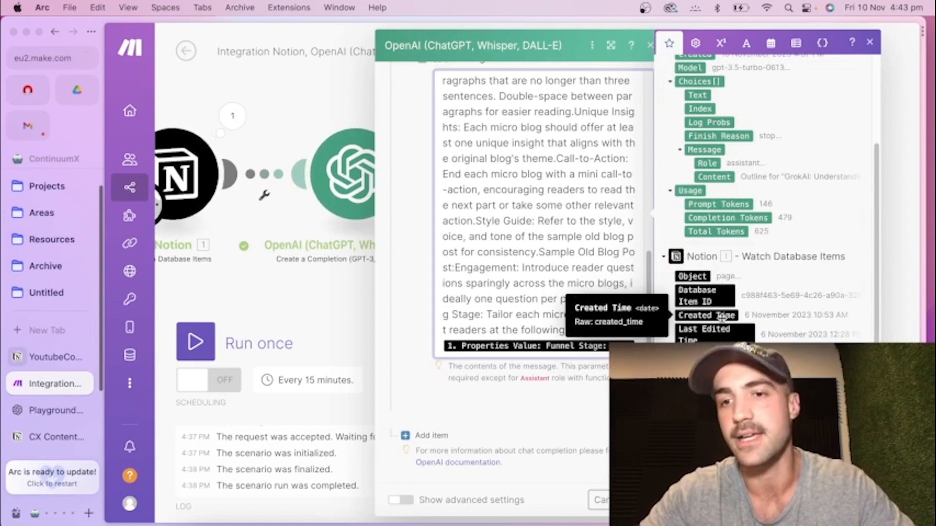
scroll(728, 322, "down", 3)
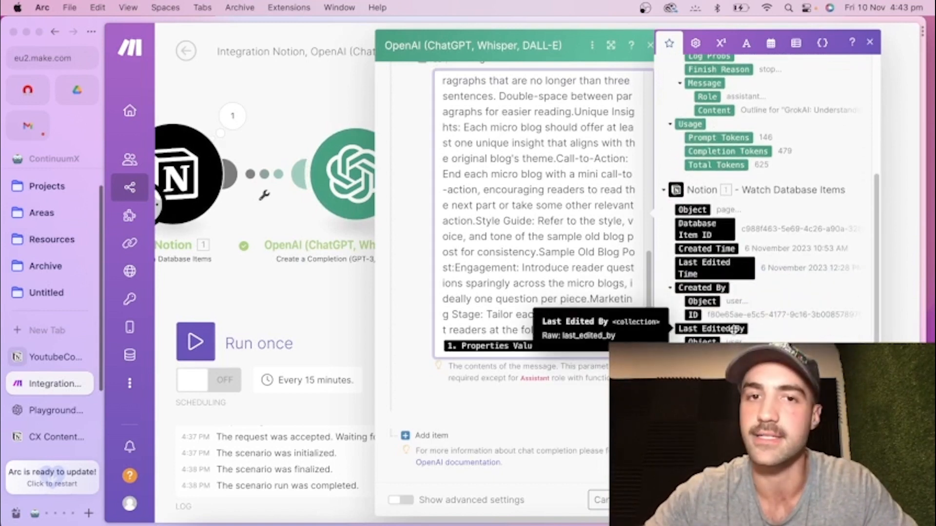
scroll(734, 330, "down", 8)
scroll(778, 335, "down", 5)
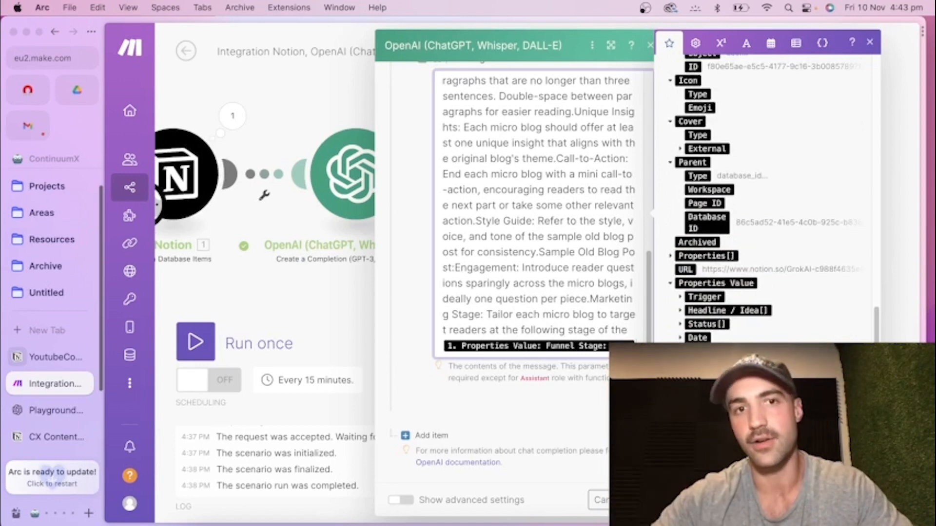
left_click(646, 500)
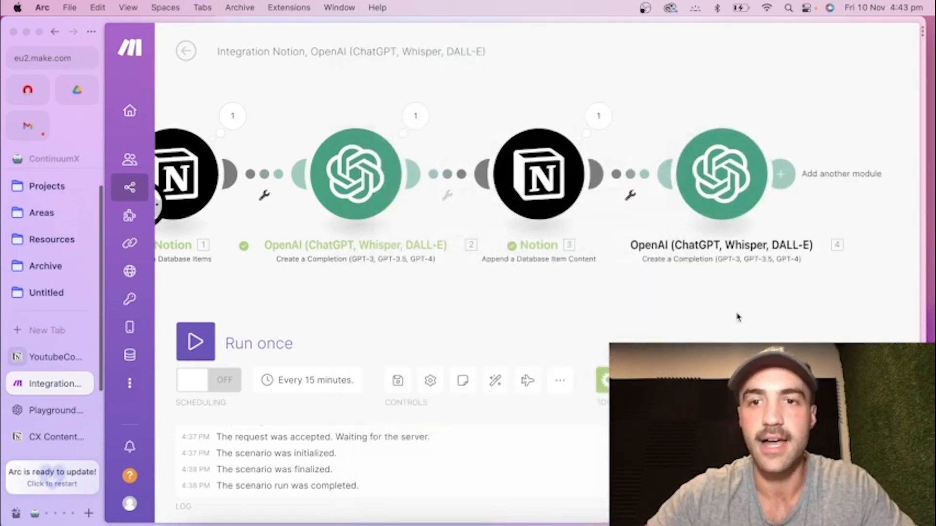
Add a Notion Append a Database Item Content module after the second OpenAI module.
left_click_drag(740, 297, 545, 304)
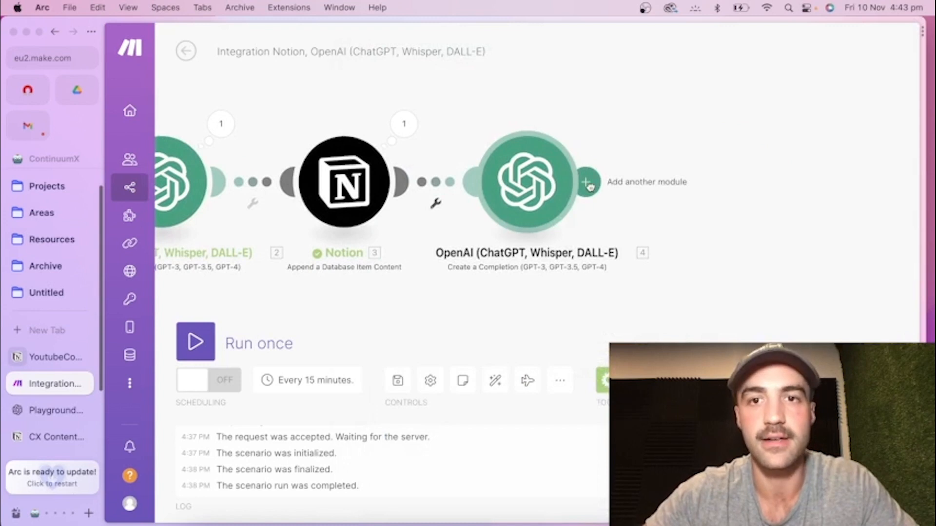
left_click(587, 182)
left_click(470, 142)
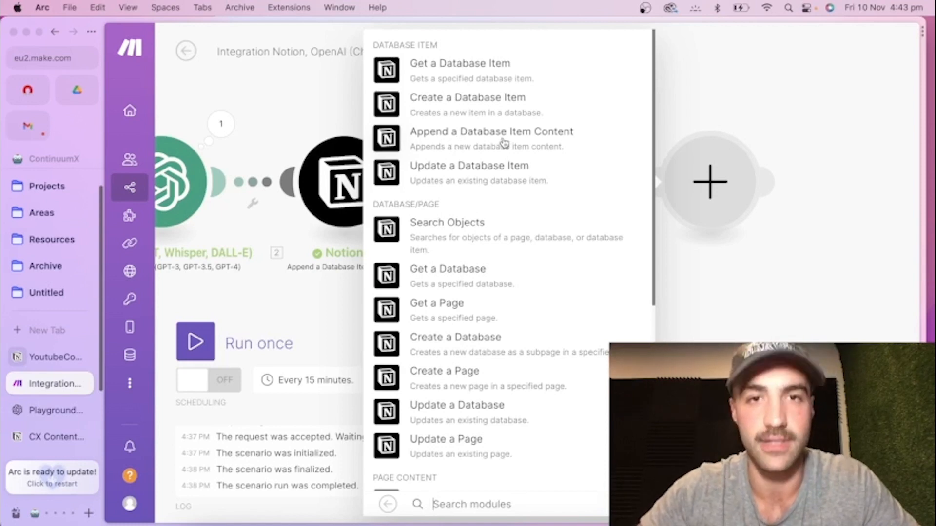
left_click(463, 134)
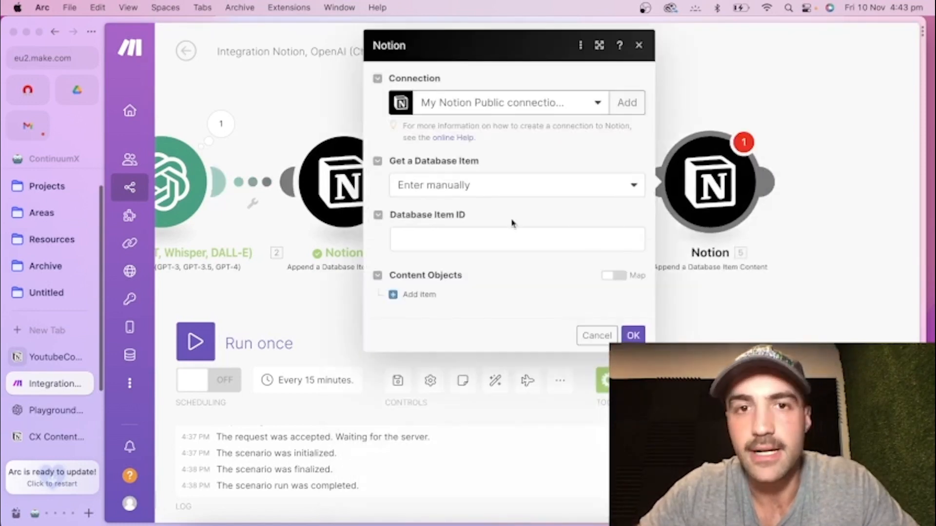
Map the new Notion module's Database Item ID to the Database Item ID from the Watch Database Items module.
left_click(474, 238)
scroll(794, 269, "down", 10)
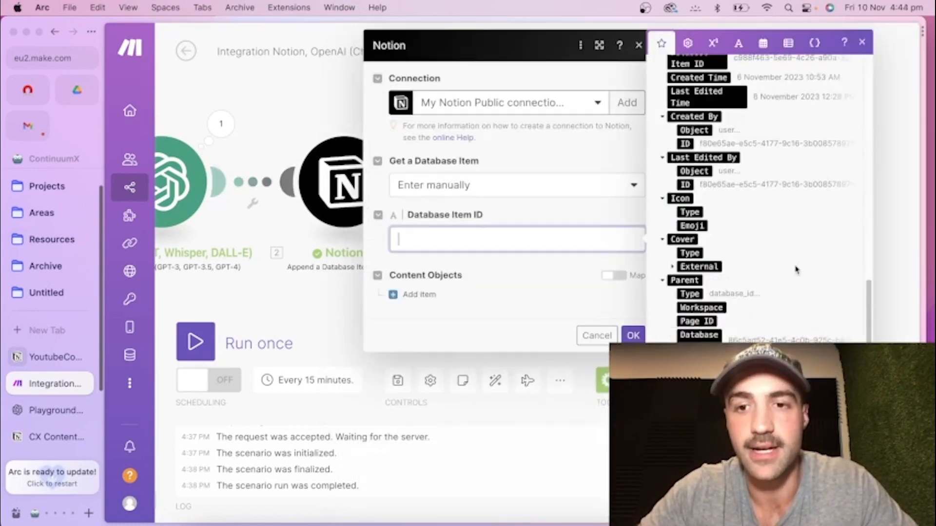
scroll(794, 268, "up", 5)
scroll(794, 268, "down", 10)
scroll(701, 210, "up", 15)
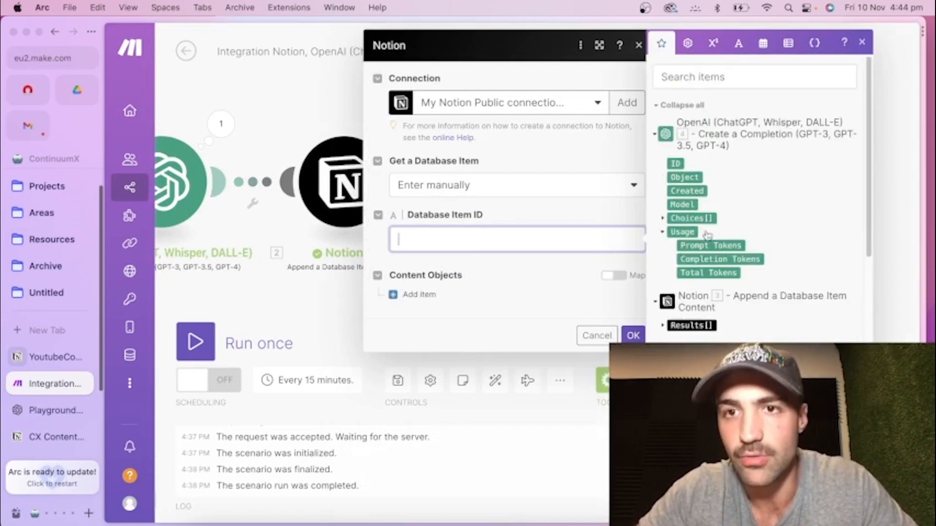
scroll(704, 234, "down", 15)
scroll(711, 268, "up", 3)
scroll(713, 272, "up", 5)
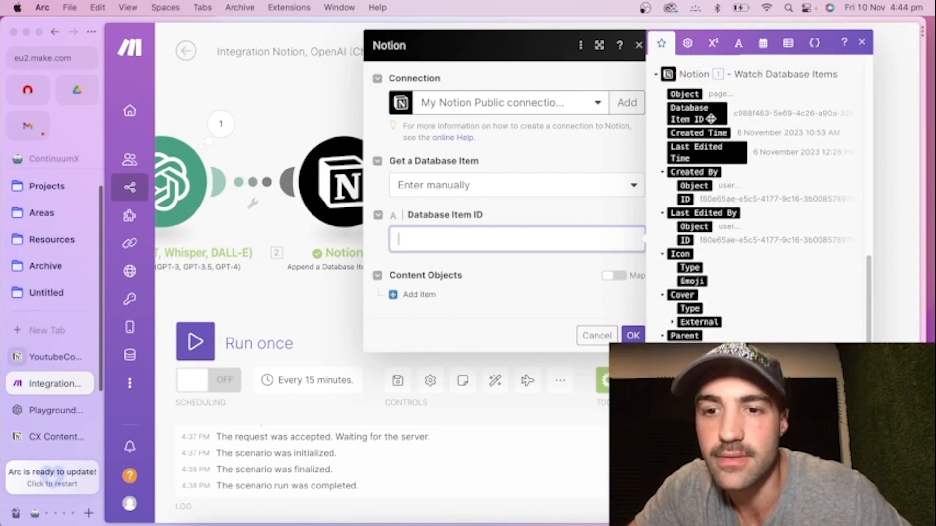
left_click(693, 112)
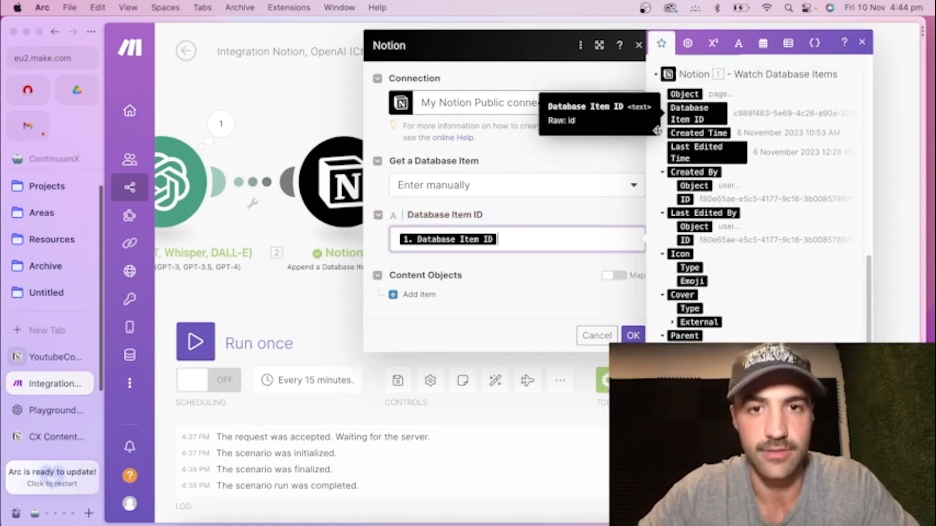
Add a Paragraph content object whose text content is mapped to the message content under the second OpenAI module's Choices.
left_click(417, 297)
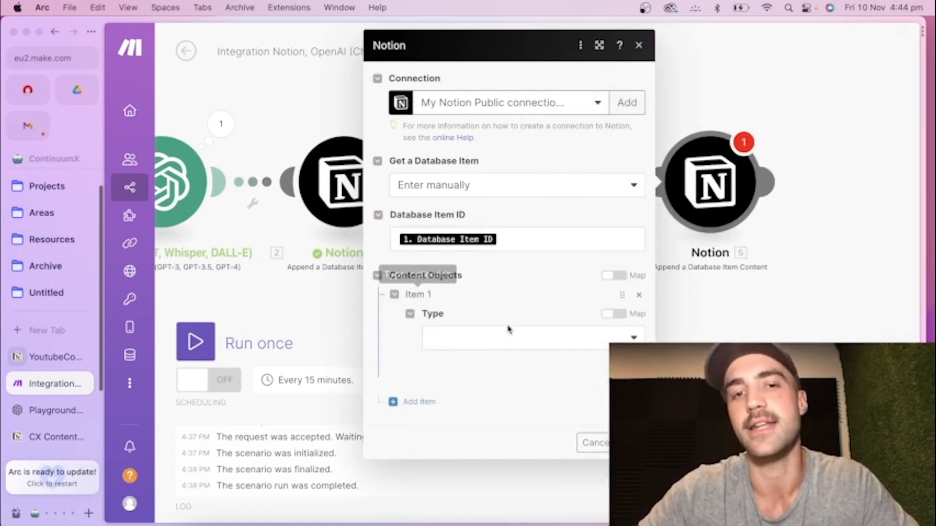
left_click(509, 335)
left_click(489, 385)
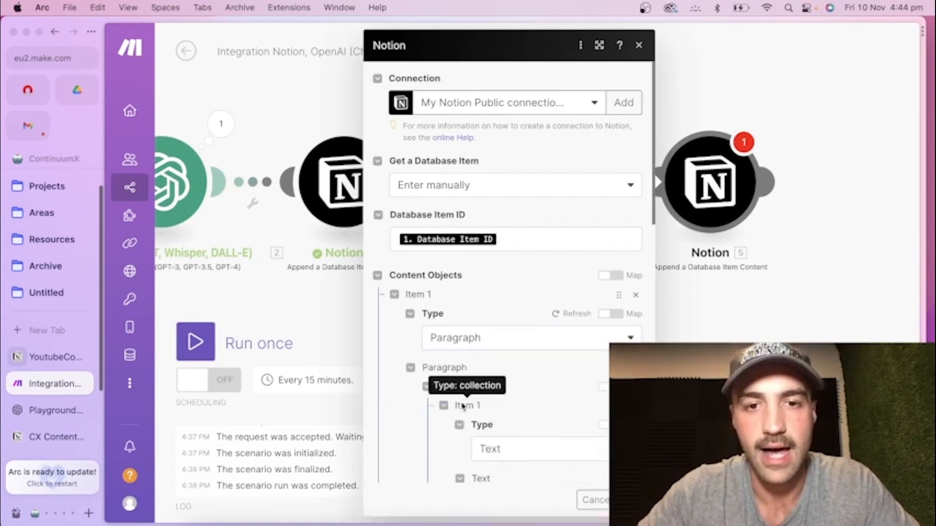
scroll(490, 395, "down", 6)
left_click(505, 268)
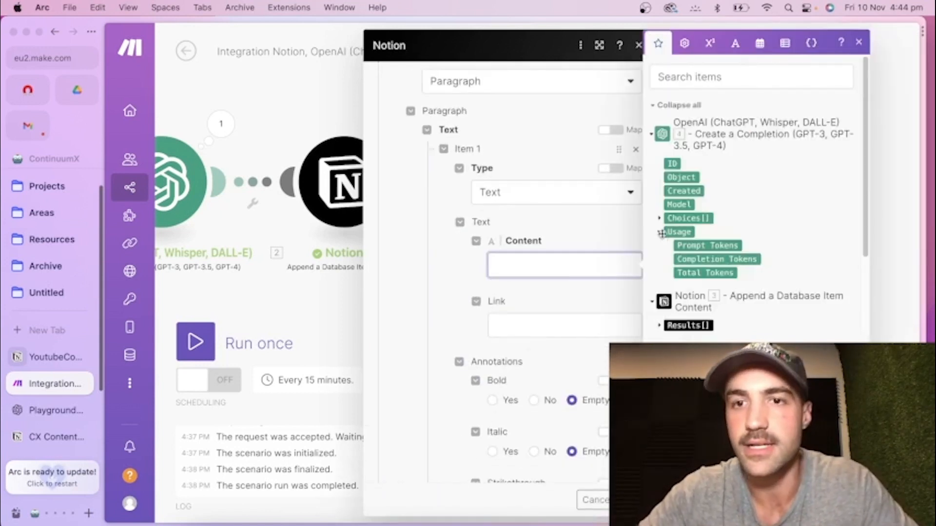
left_click(660, 219)
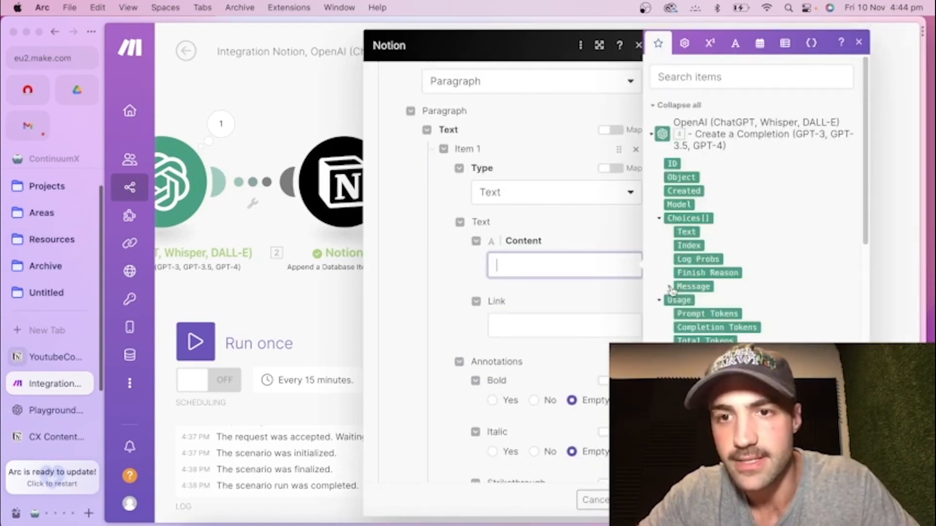
left_click(672, 287)
left_click(697, 314)
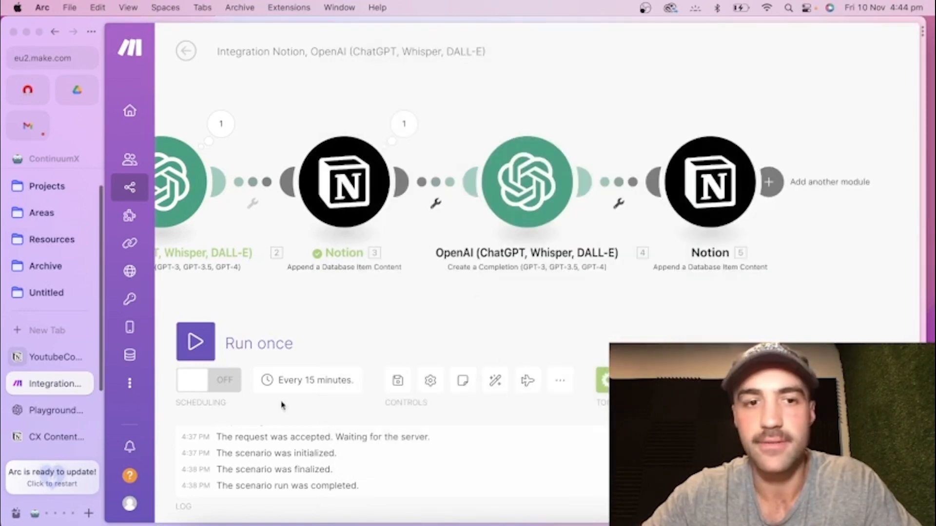
Run the scenario once, switch to Notion, and open the Web3 tokenomics item in the YoutubeContent Matrix.
left_click(195, 342)
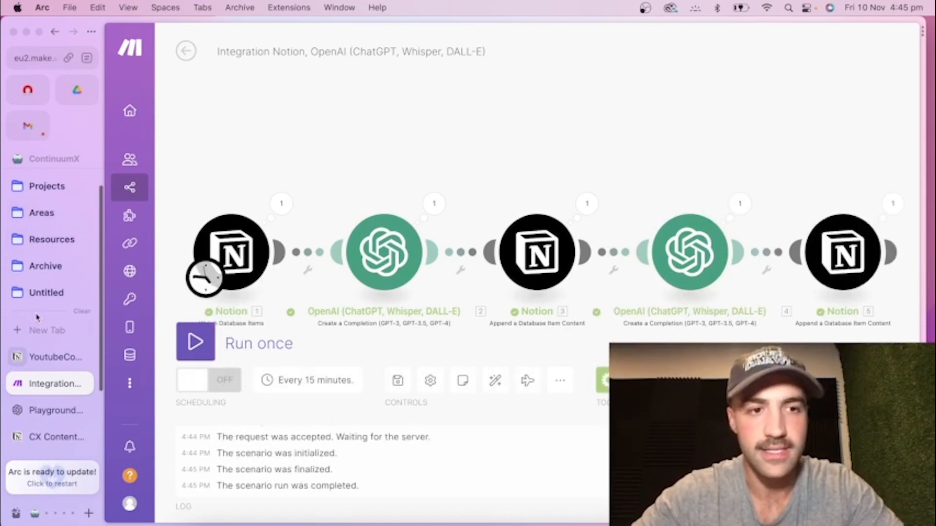
left_click(42, 366)
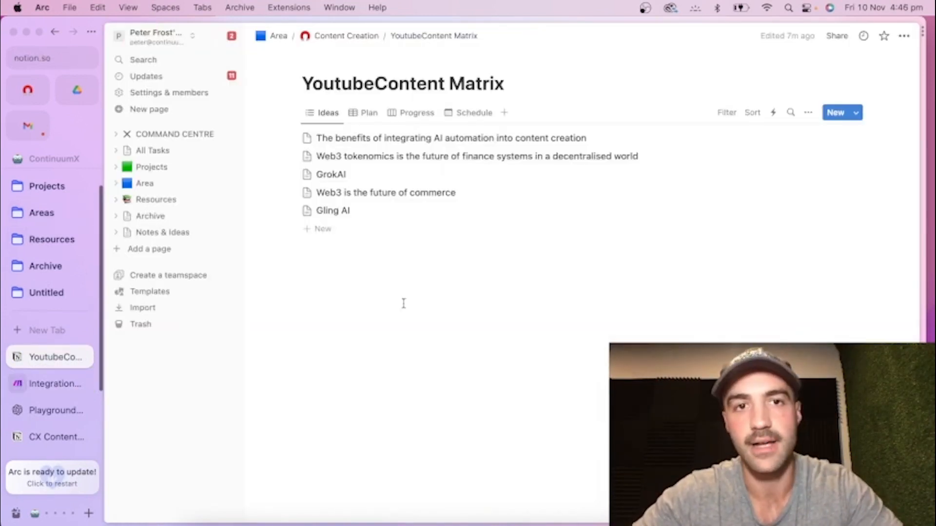
left_click(322, 160)
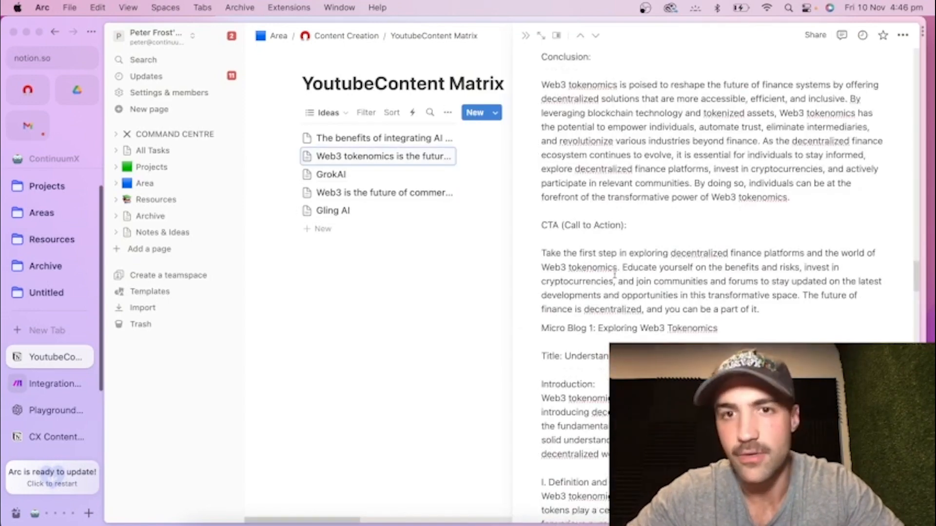
Read through the generated outline, blog post and micro blog in the Web3 tokenomics item, and close it.
scroll(612, 280, "up", 5)
scroll(611, 280, "up", 10)
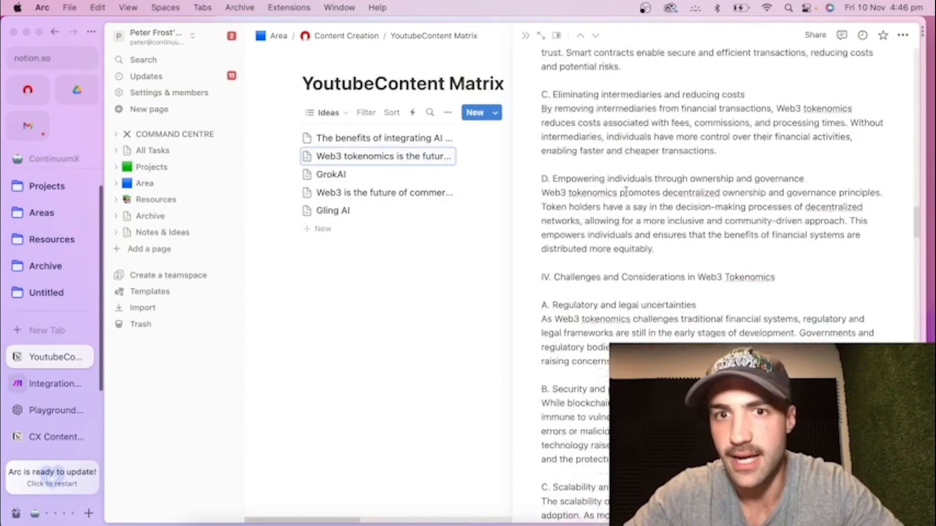
scroll(626, 191, "up", 10)
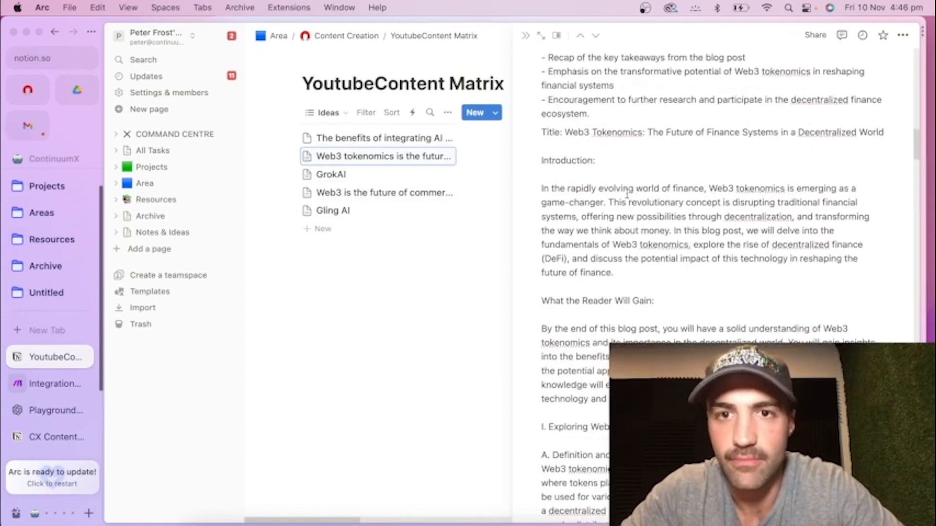
scroll(609, 200, "up", 10)
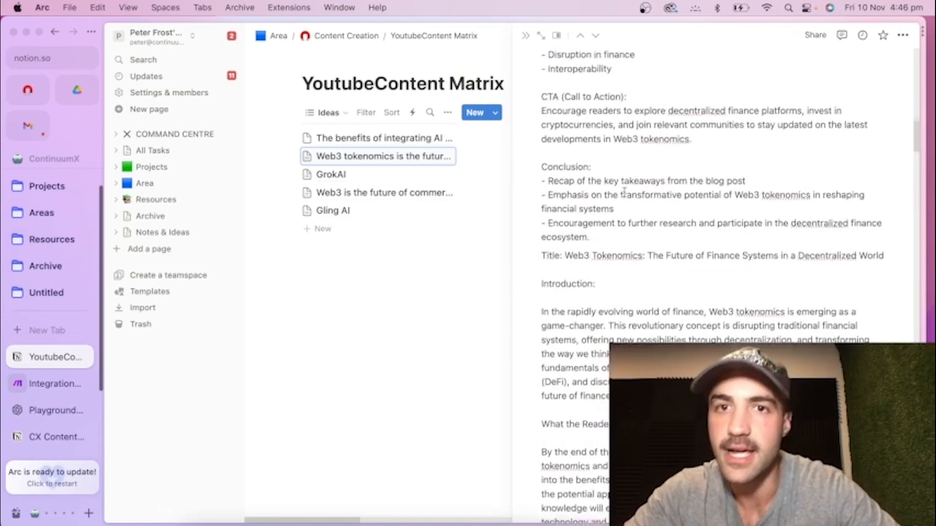
scroll(600, 248, "down", 10)
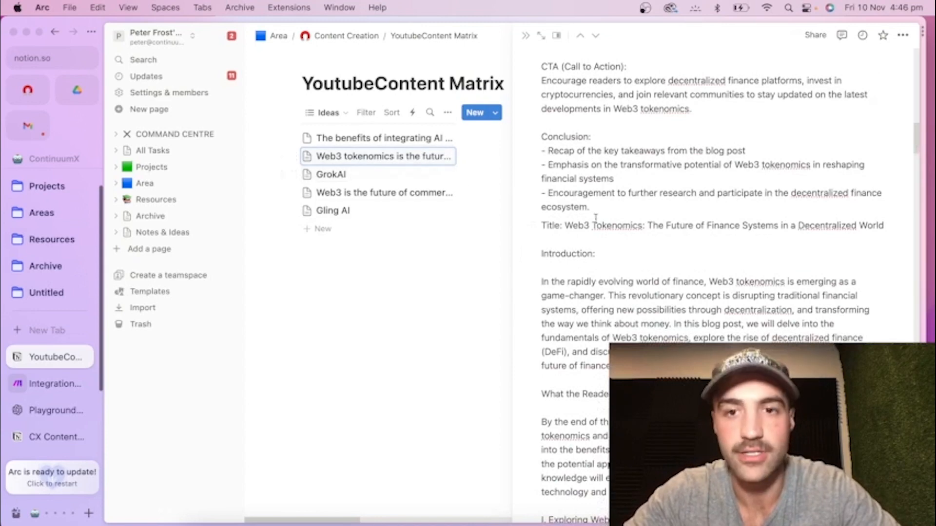
scroll(596, 221, "down", 1)
scroll(596, 222, "down", 3)
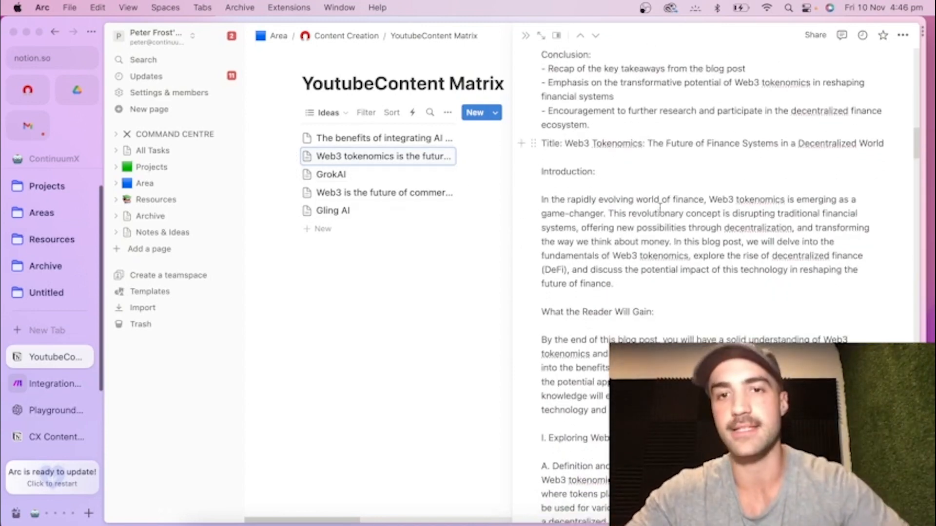
scroll(649, 228, "down", 4)
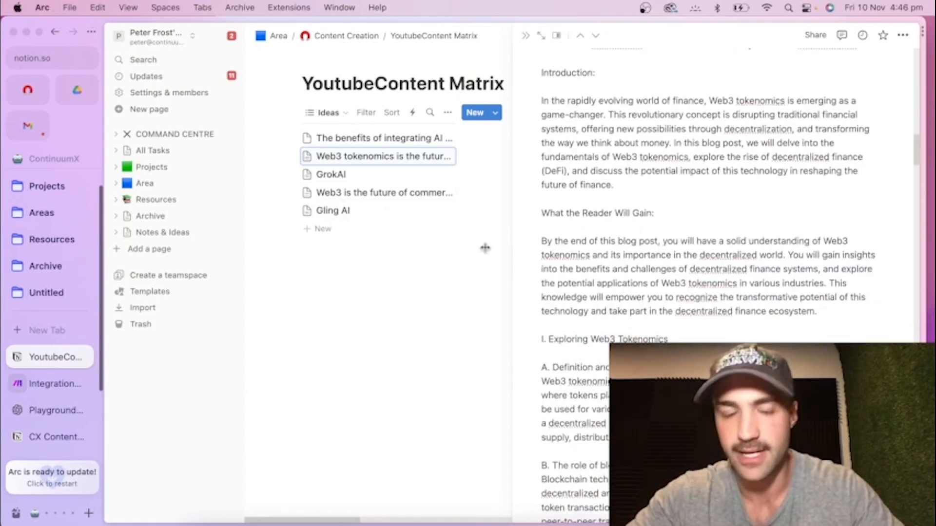
left_click(357, 296)
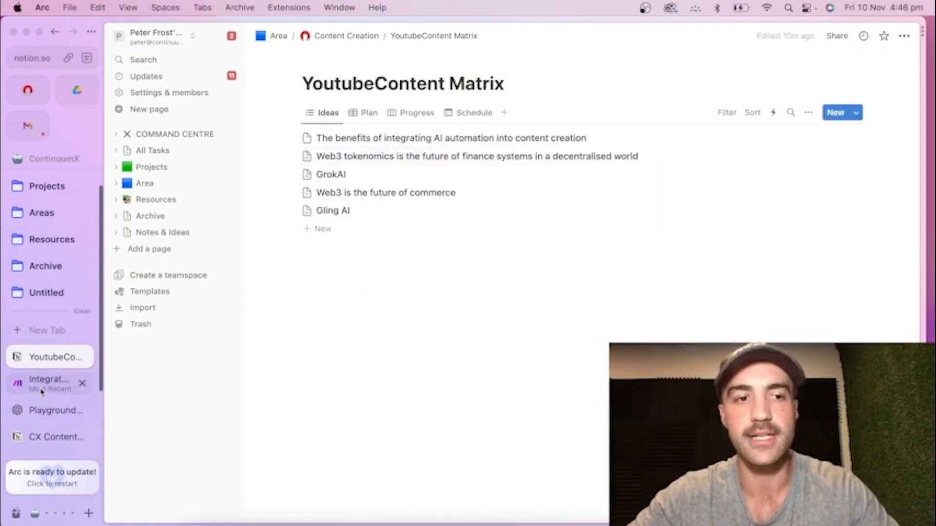
Switch back to the Make scenario and add an OpenAI Create a Completion module after the last Notion module.
left_click(42, 390)
scroll(673, 135, "right", 3)
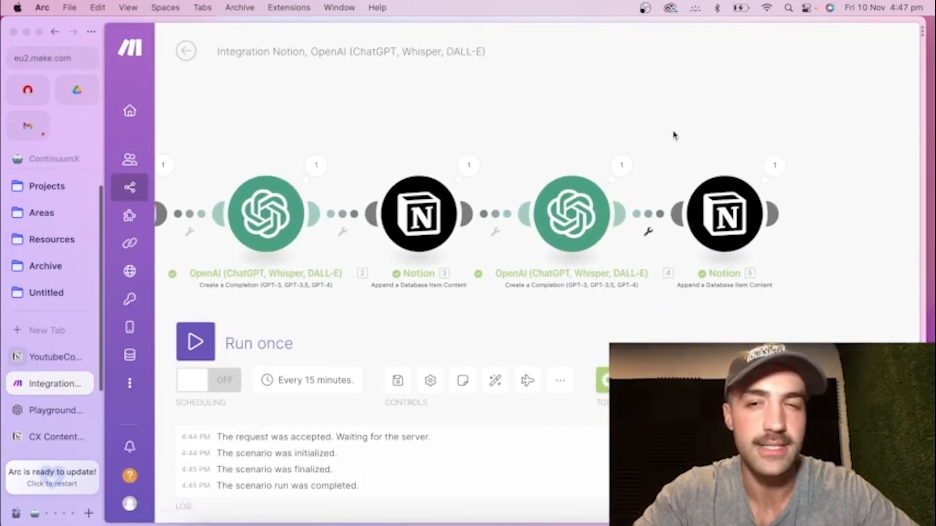
scroll(799, 219, "right", 3)
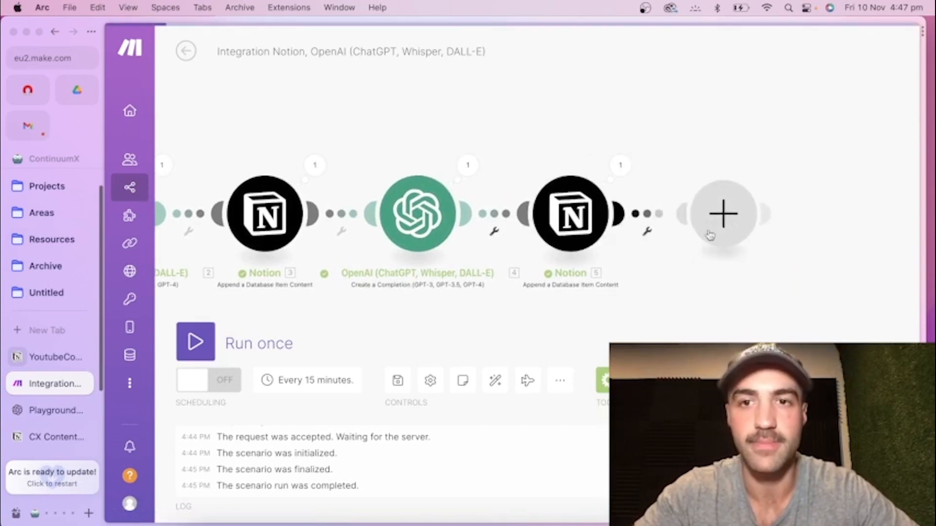
left_click(711, 236)
left_click(527, 209)
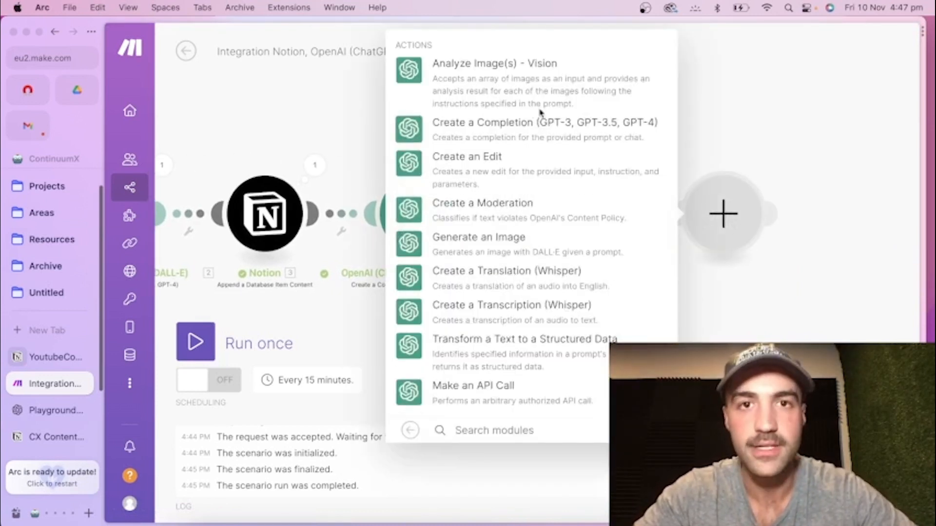
left_click(498, 130)
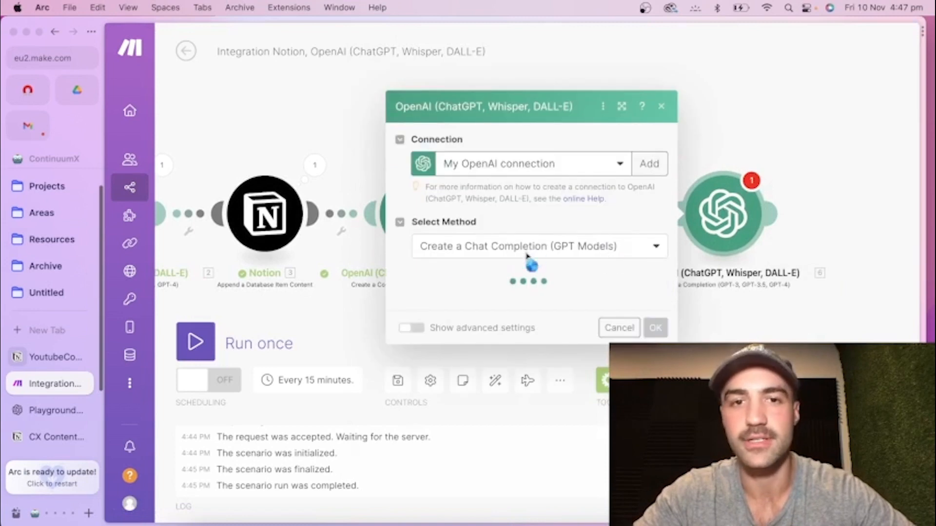
Set the new module's model to GPT-3.5 Turbo: gpt-3.5-turbo, add an Assistant message, and expand the second OpenAI module's Choices for its content.
left_click(467, 425)
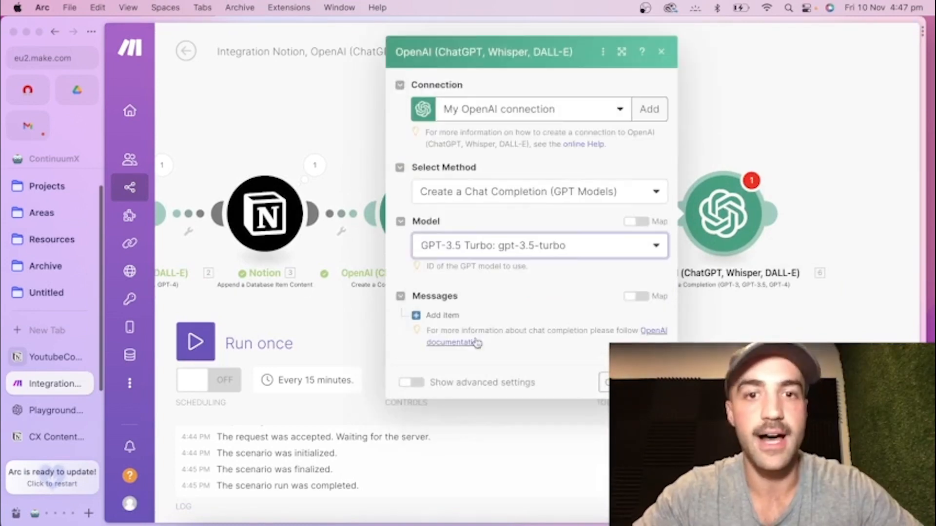
left_click(442, 315)
left_click(493, 351)
left_click(487, 393)
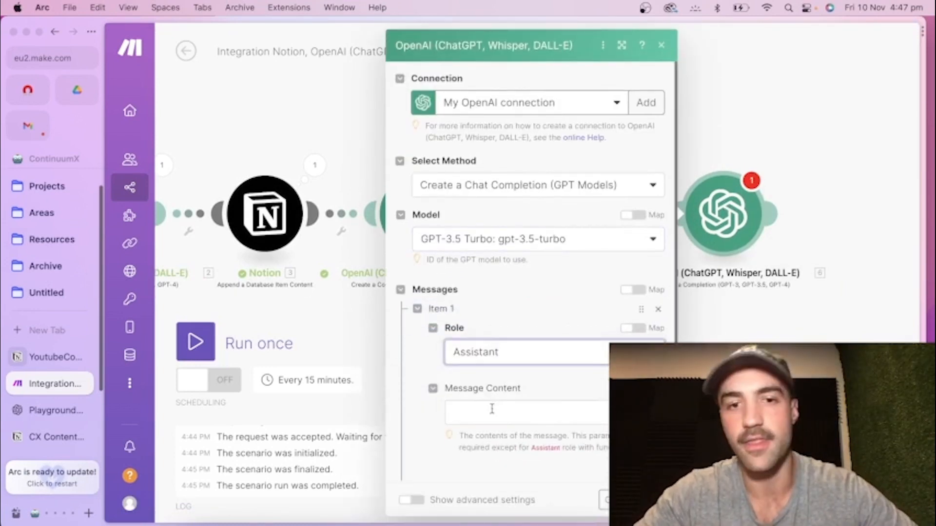
left_click(492, 411)
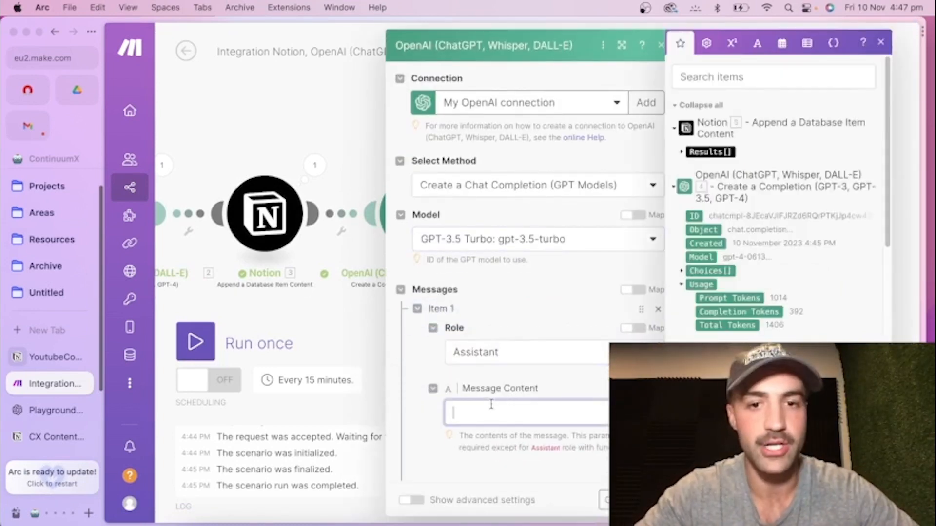
left_click(685, 271)
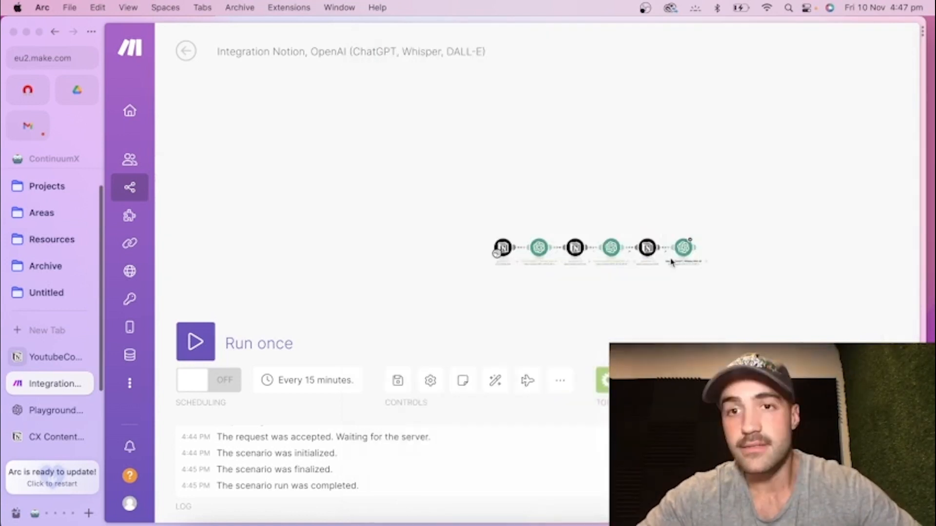
Review the Make scenario's chain of Notion and OpenAI modules, returning to it from the YoutubeContent Matrix in Notion.
scroll(560, 260, "up", 5)
scroll(546, 260, "down", 3)
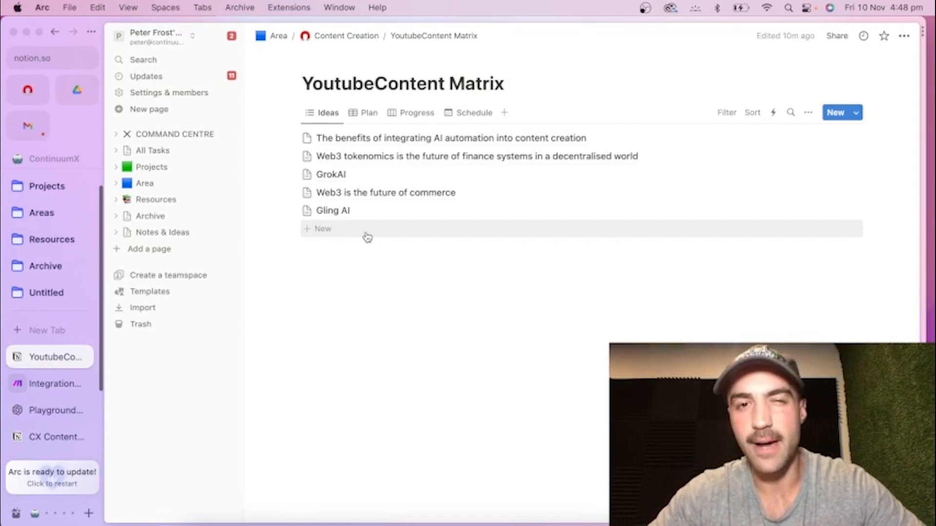
left_click(56, 384)
scroll(458, 244, "up", 3)
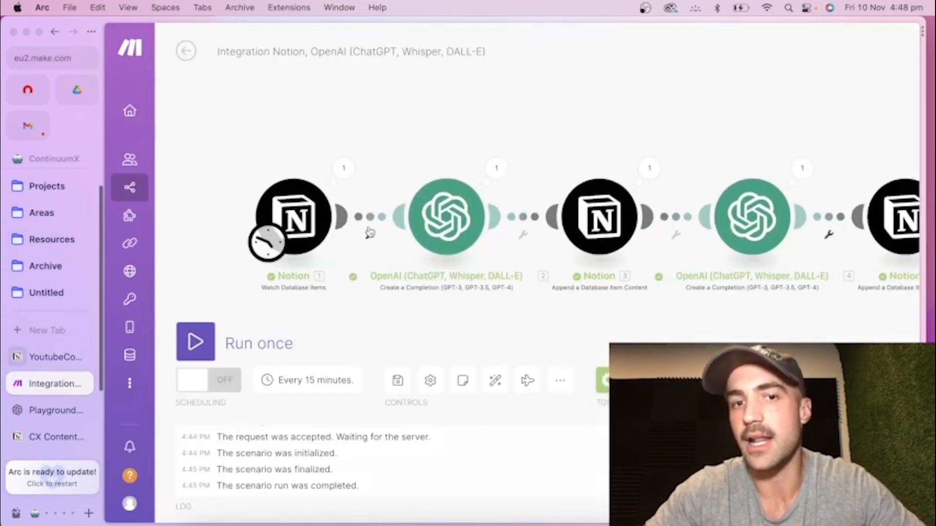
scroll(648, 197, "right", 5)
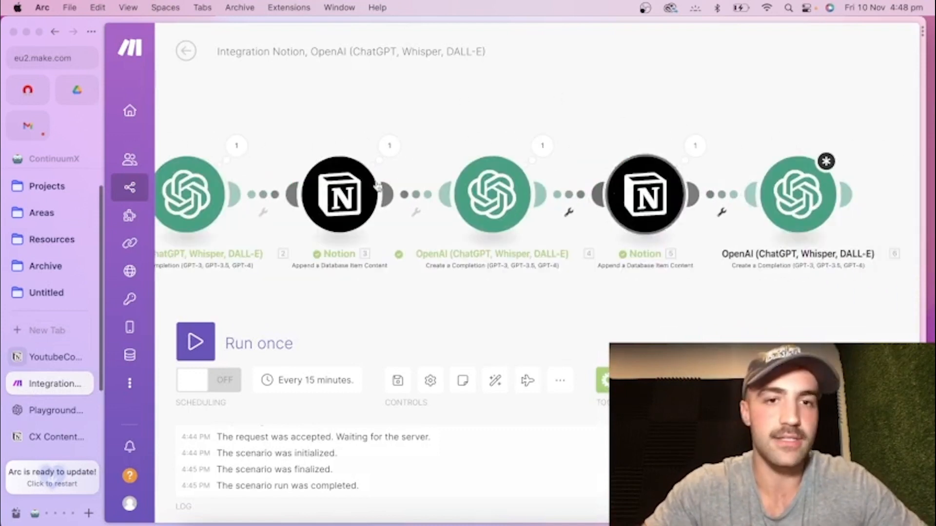